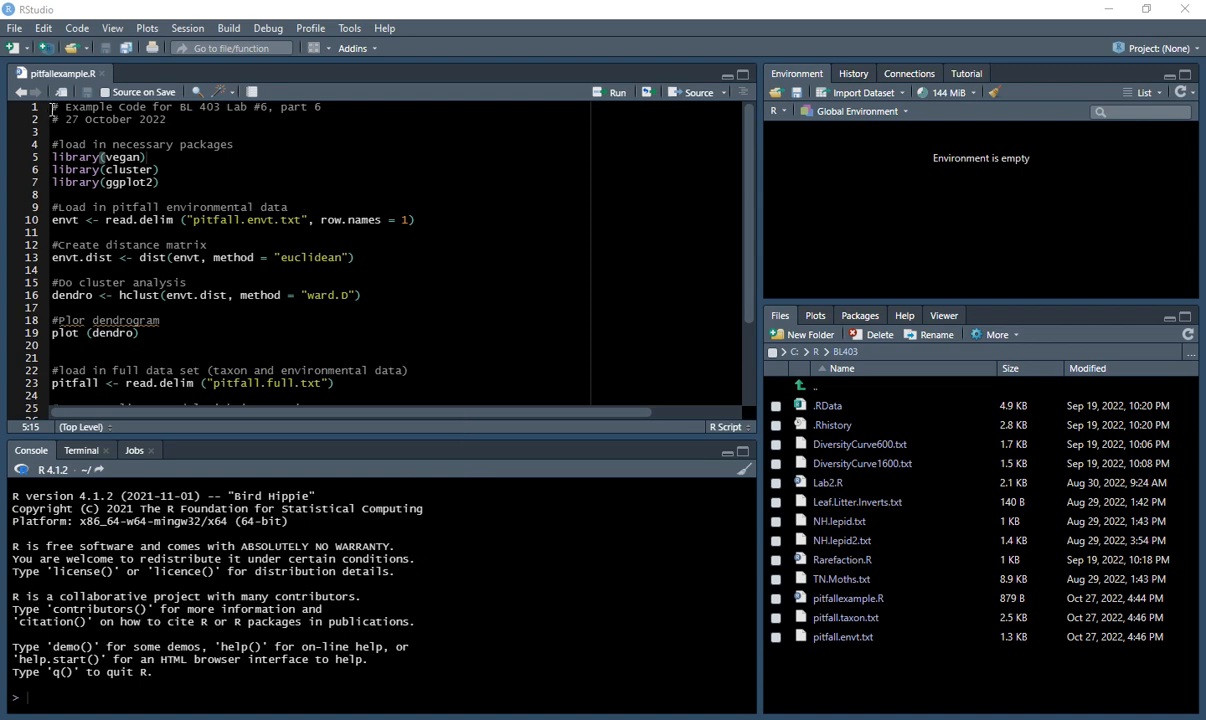
pyautogui.moveTo(52, 107); pyautogui.dragTo(410, 368)
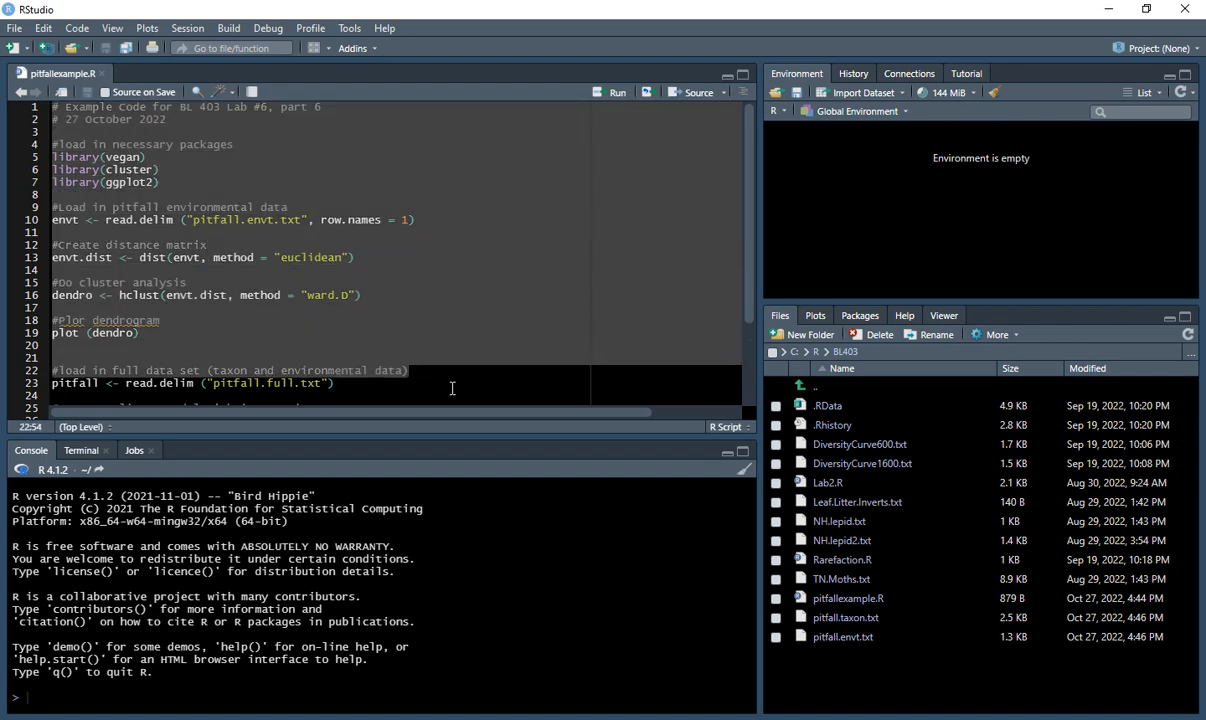
pyautogui.click(452, 388)
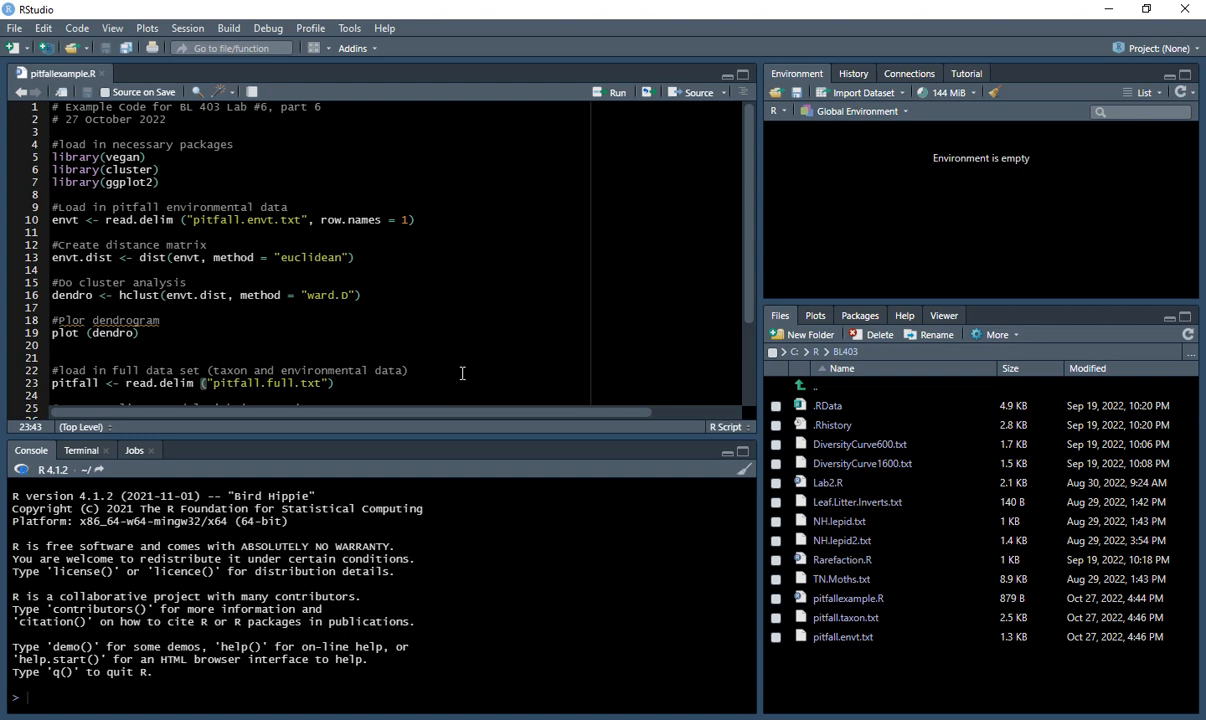
pyautogui.click(150, 180)
pyautogui.moveTo(147, 179); pyautogui.dragTo(52, 157)
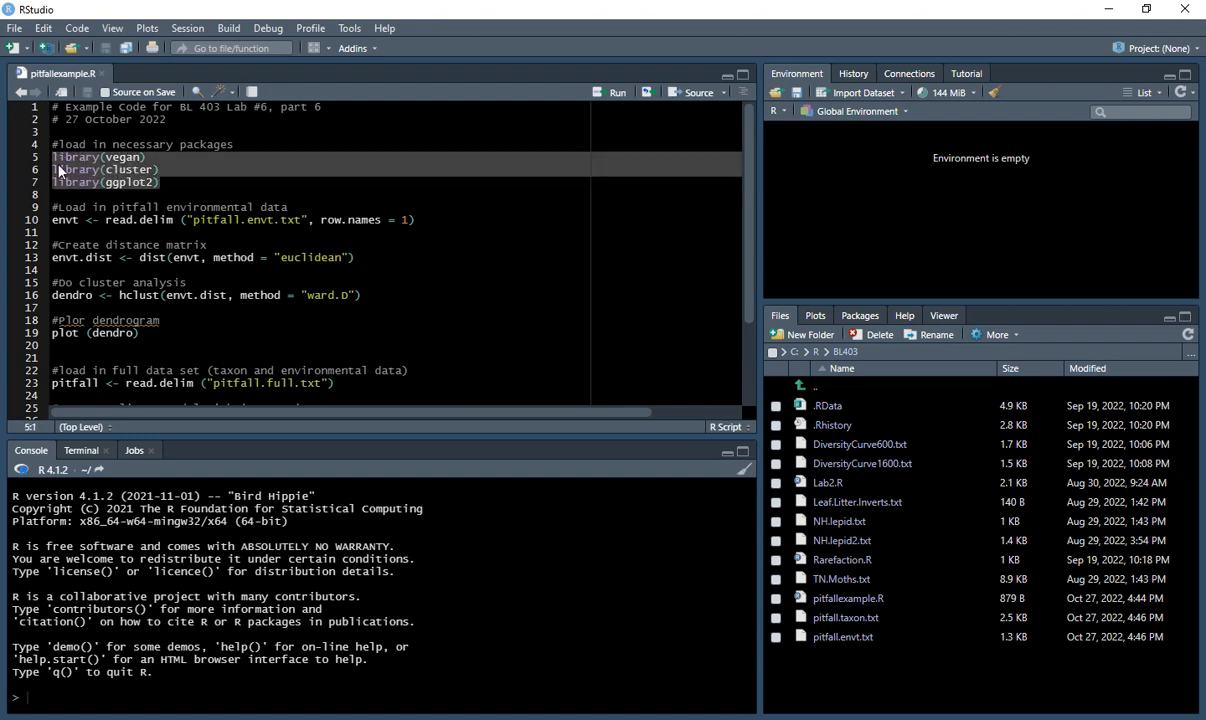
pyautogui.click(166, 182)
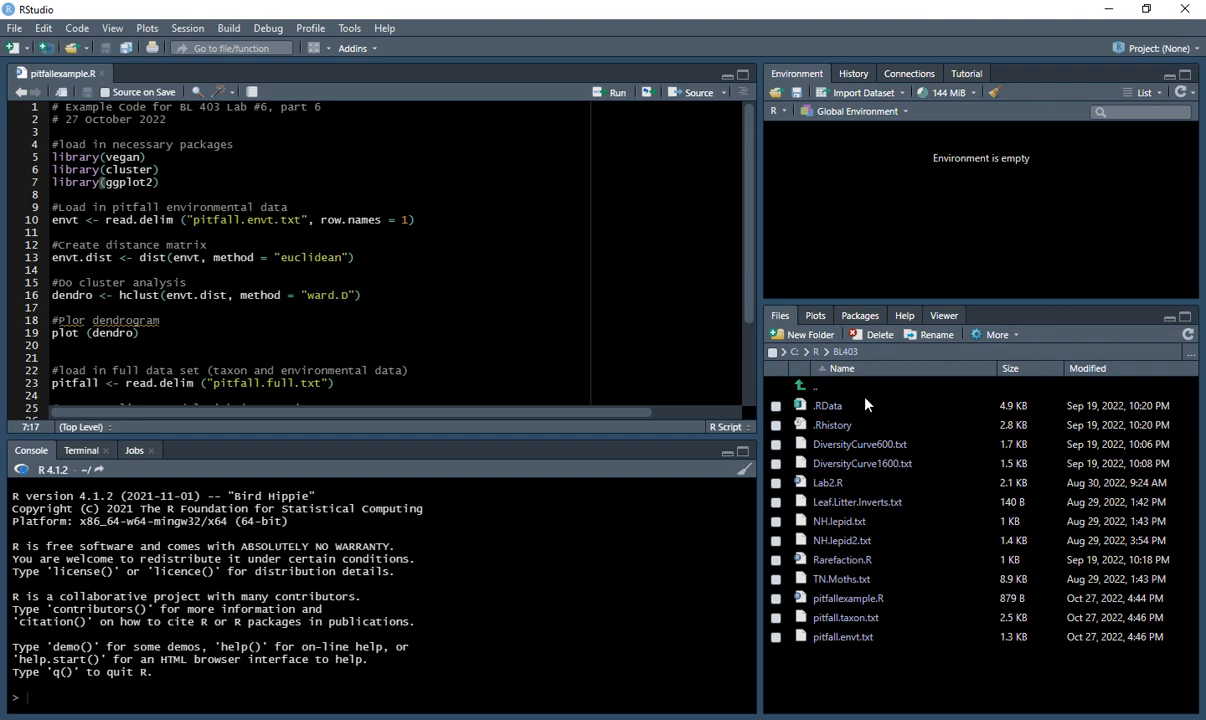
# Install the vegan package from the CRAN repository with its dependencies, and return to the list of files in BL403
pyautogui.click(869, 317)
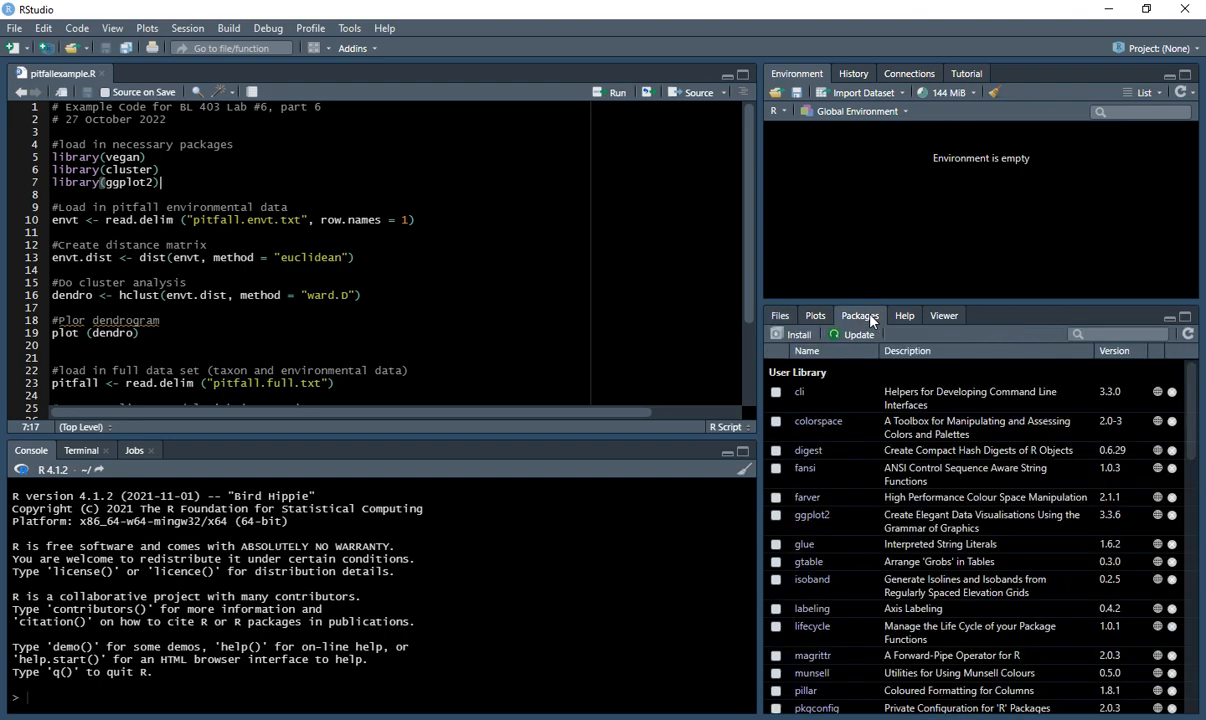
pyautogui.click(797, 336)
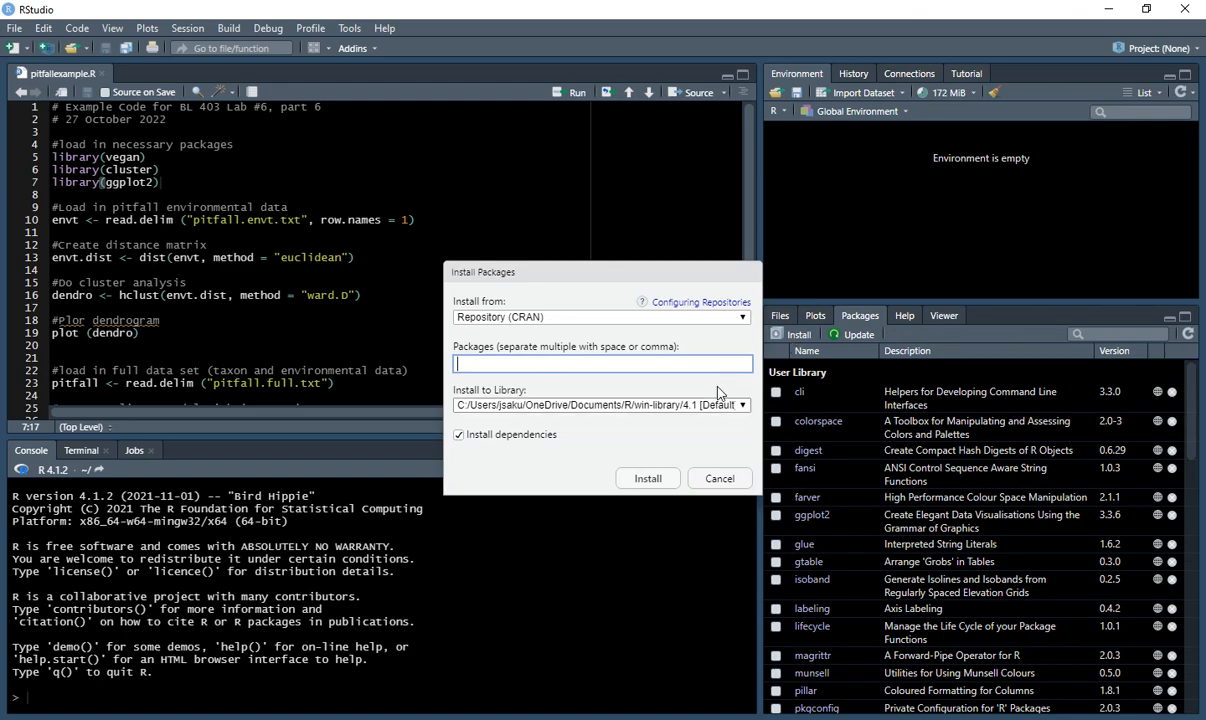
pyautogui.write('vegan')
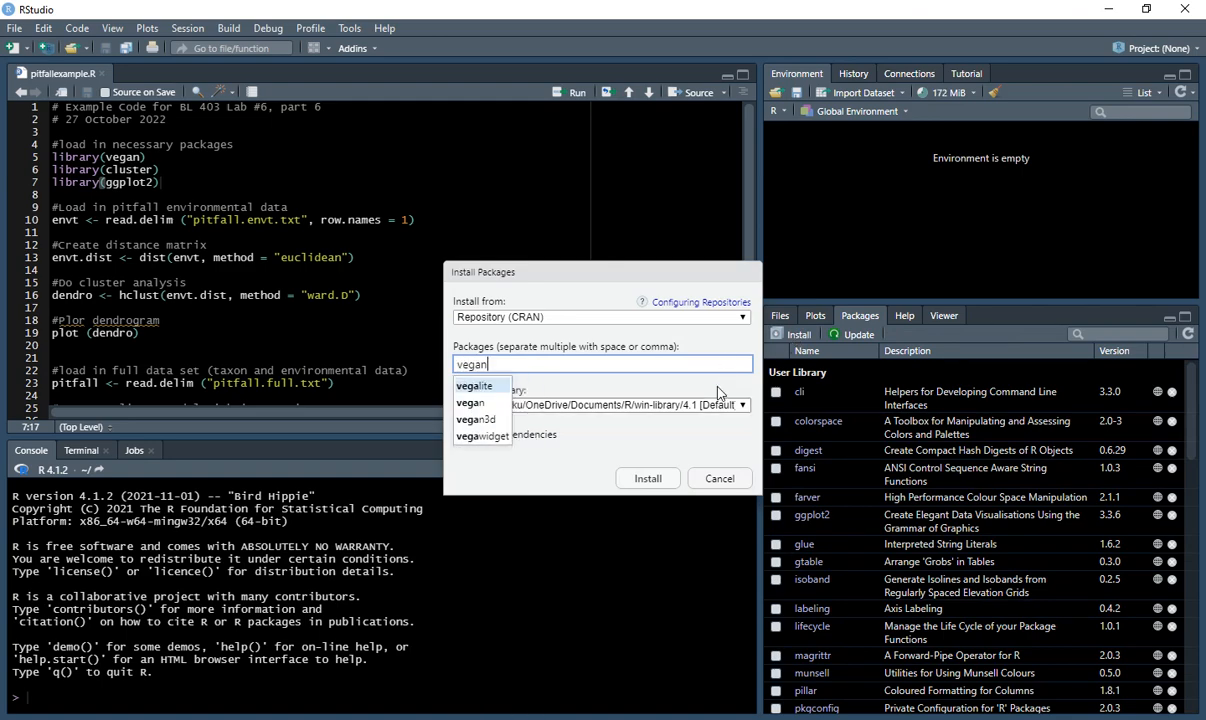
pyautogui.click(473, 387)
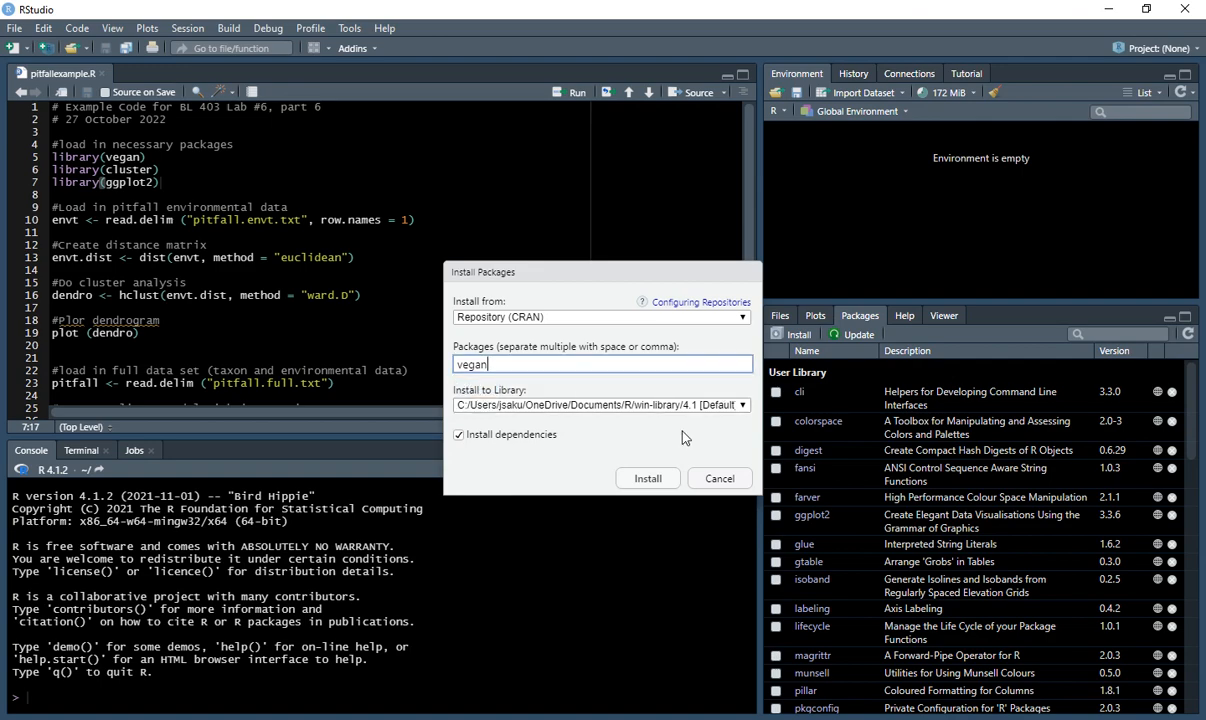
pyautogui.click(647, 478)
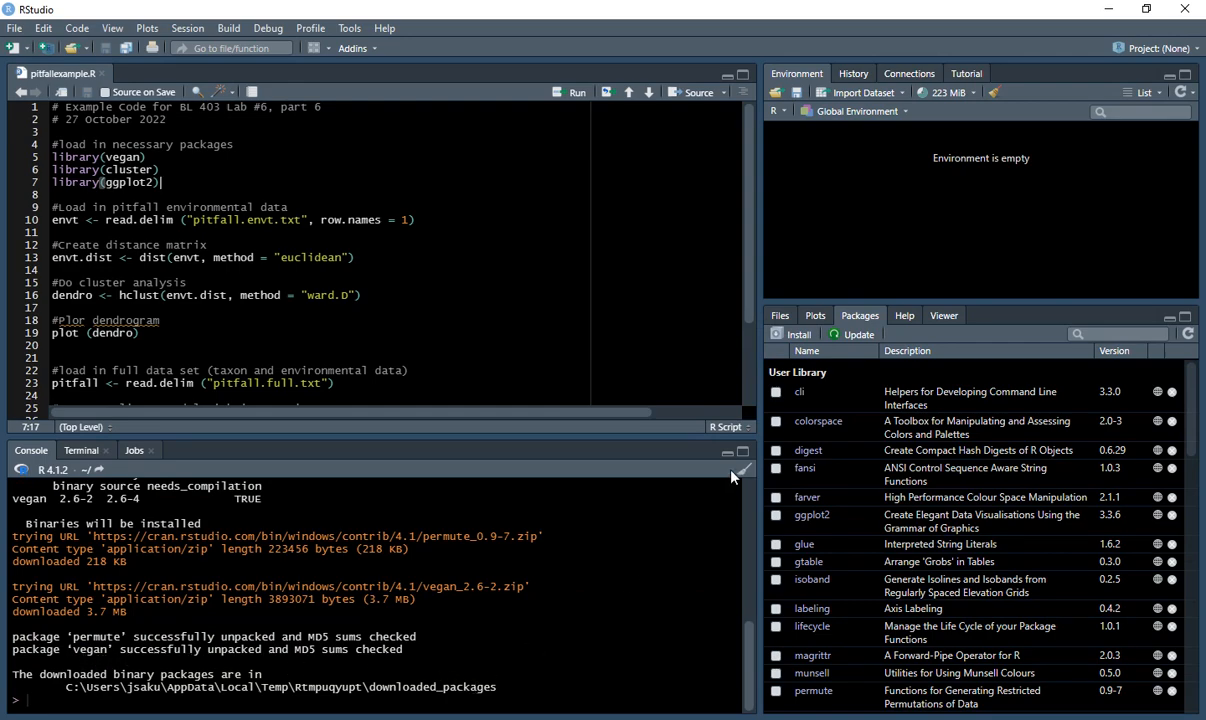
pyautogui.click(780, 315)
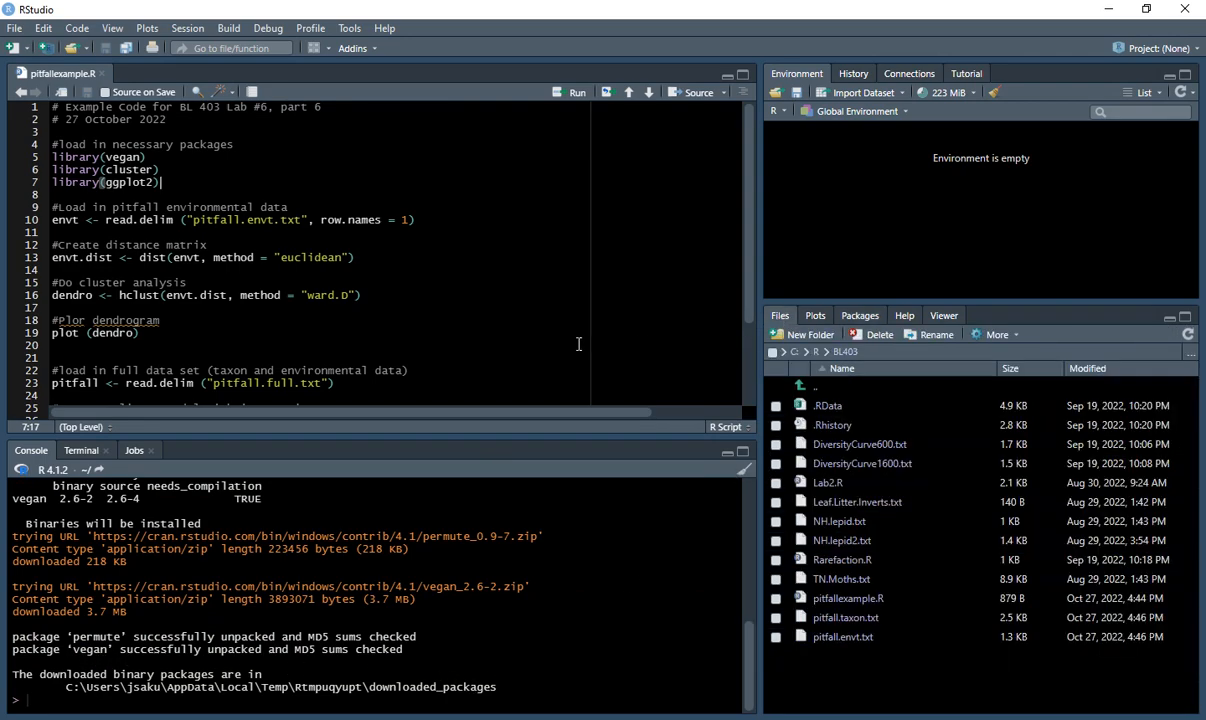
# Run the script's three library lines to load vegan, cluster and ggplot2
pyautogui.click(148, 157)
pyautogui.click(568, 92)
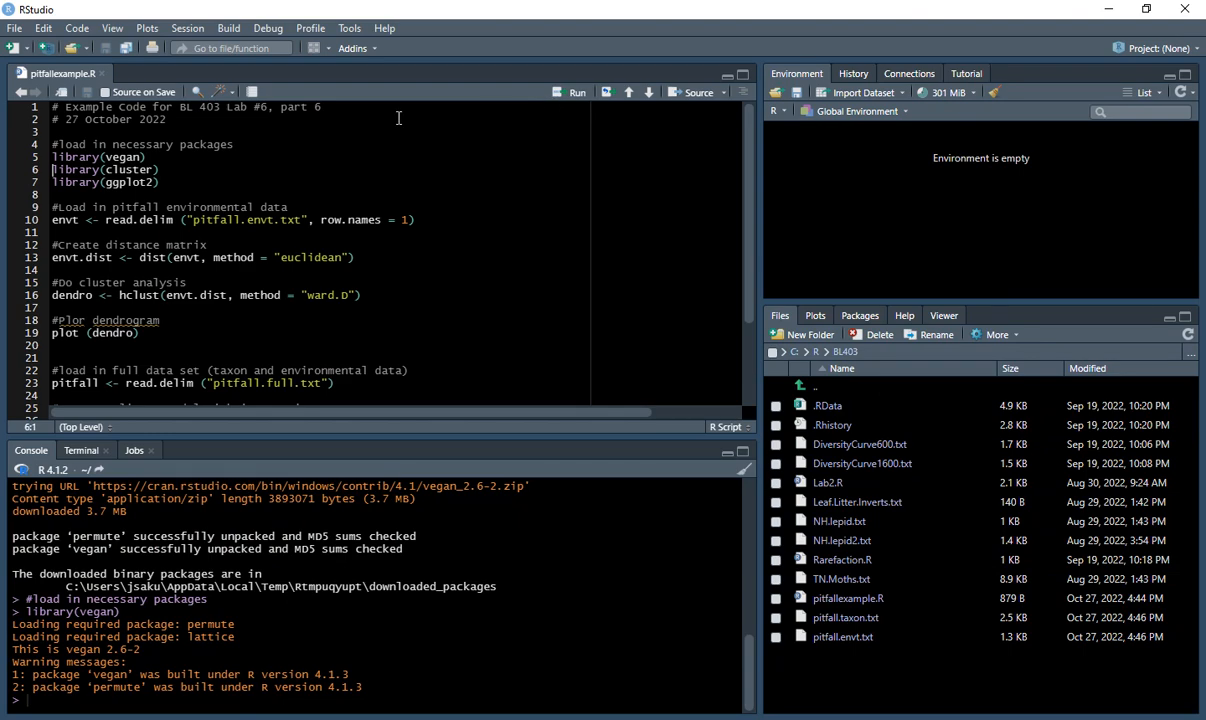
pyautogui.click(160, 170)
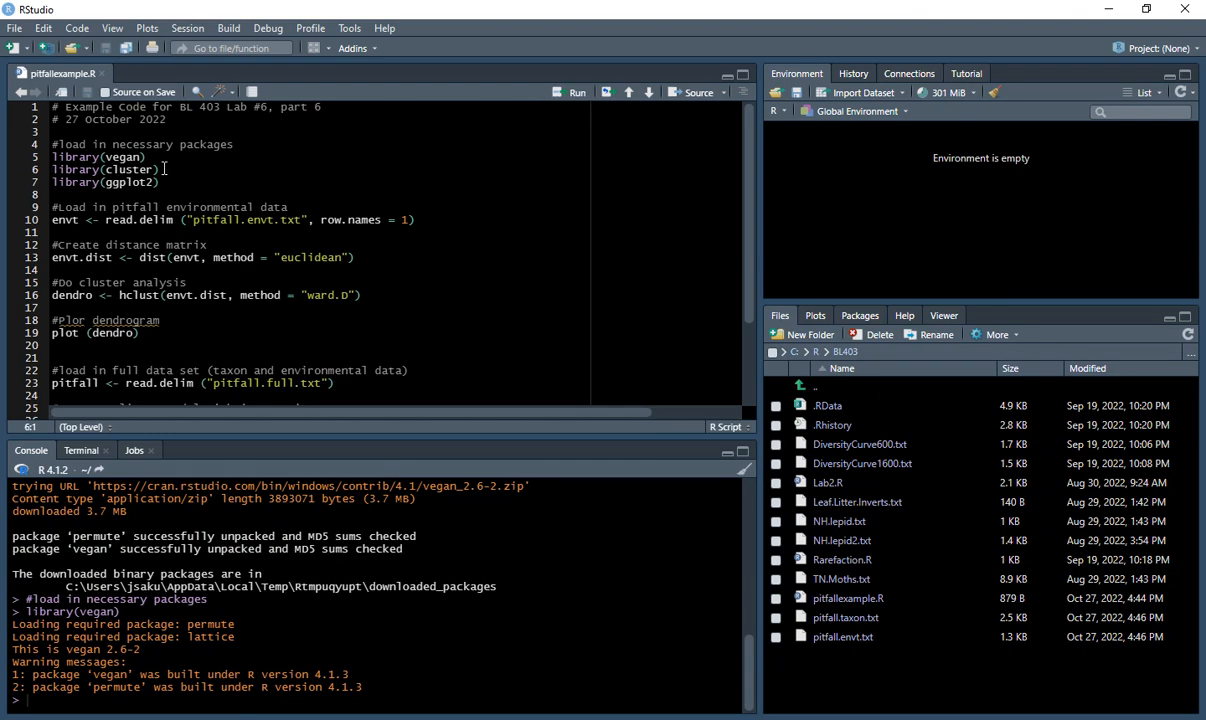
pyautogui.click(574, 93)
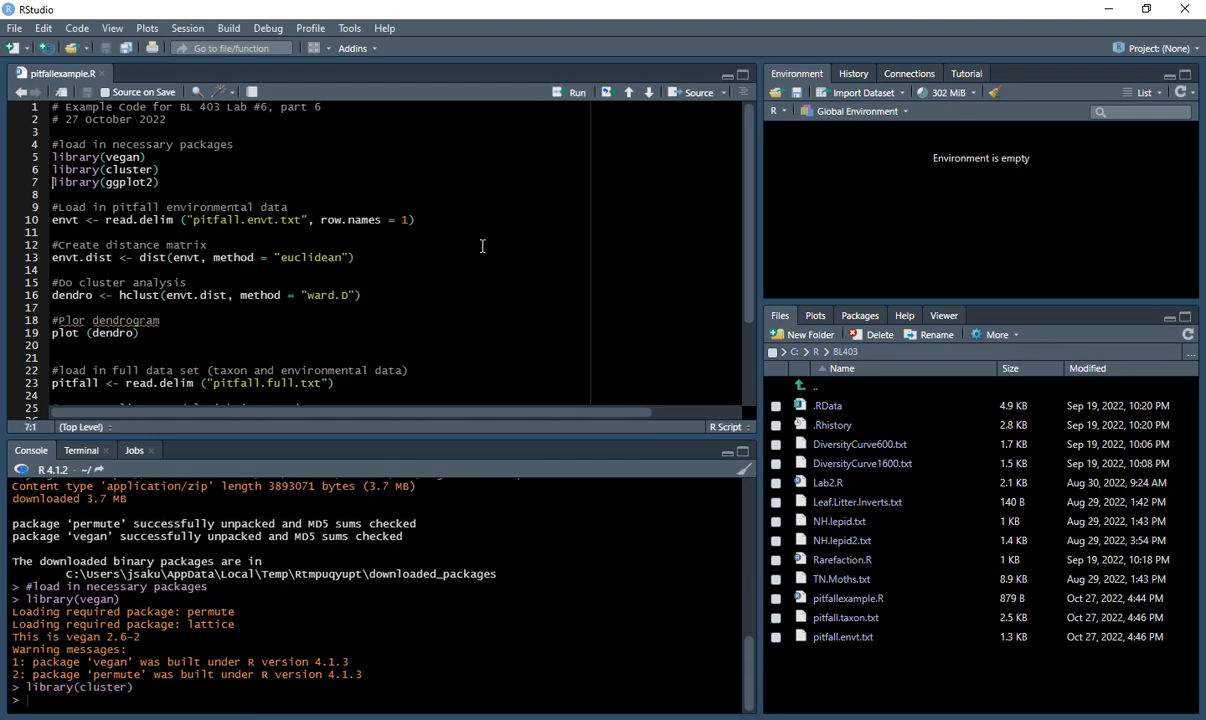
pyautogui.click(170, 182)
pyautogui.click(572, 95)
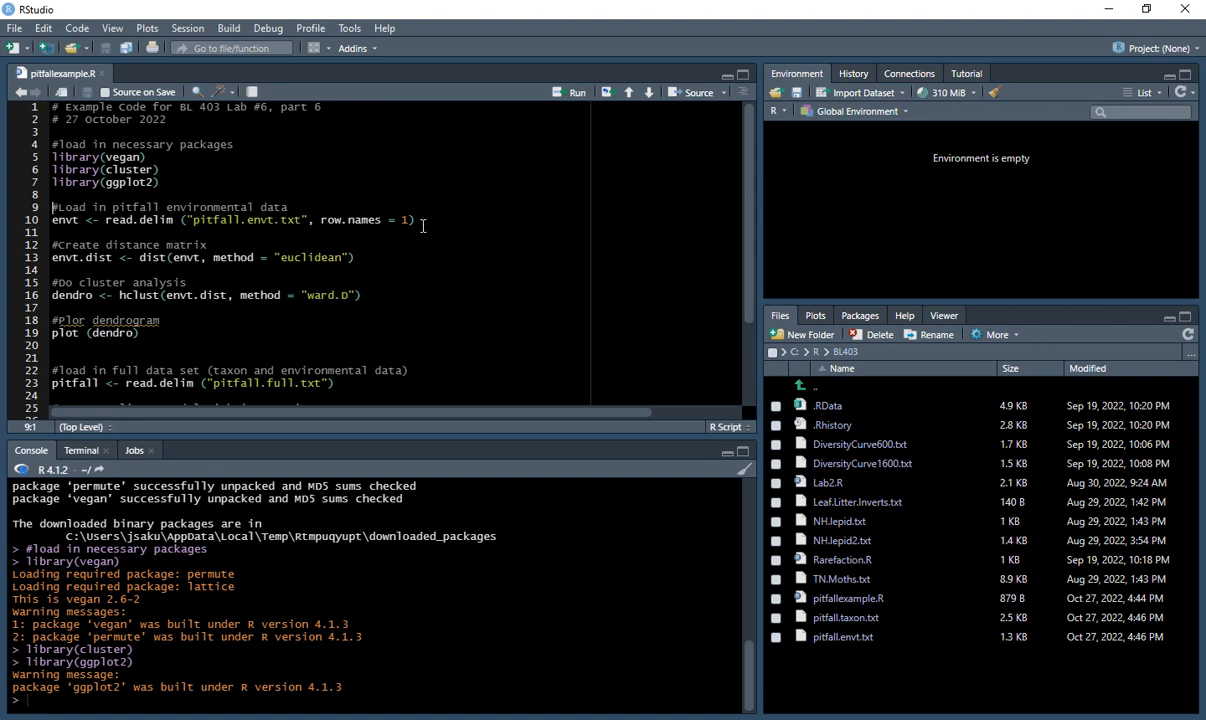
# Switch to the pitfall workbook in Excel, examine its pitfall.taxon, pitfall.envt and all.data sheets, and return to RStudio
pyautogui.moveTo(410, 219); pyautogui.dragTo(57, 221)
pyautogui.click(80, 236)
pyautogui.hotkey('alt', 'Tab')
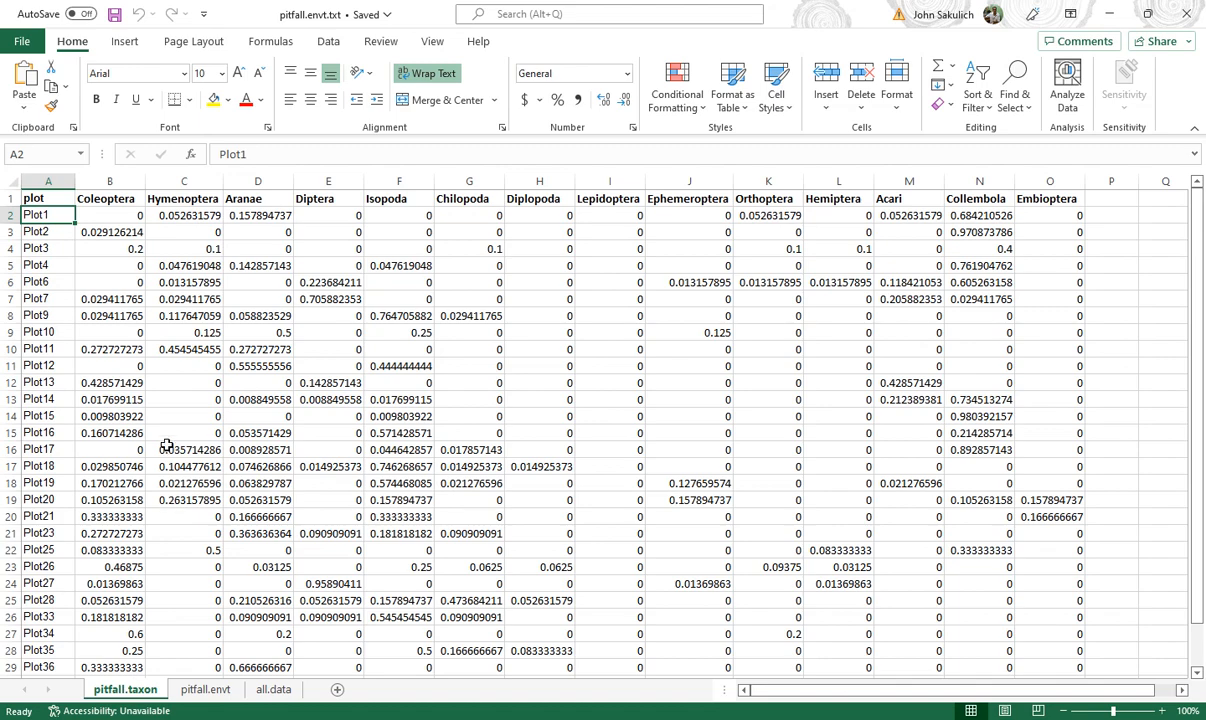
pyautogui.click(196, 693)
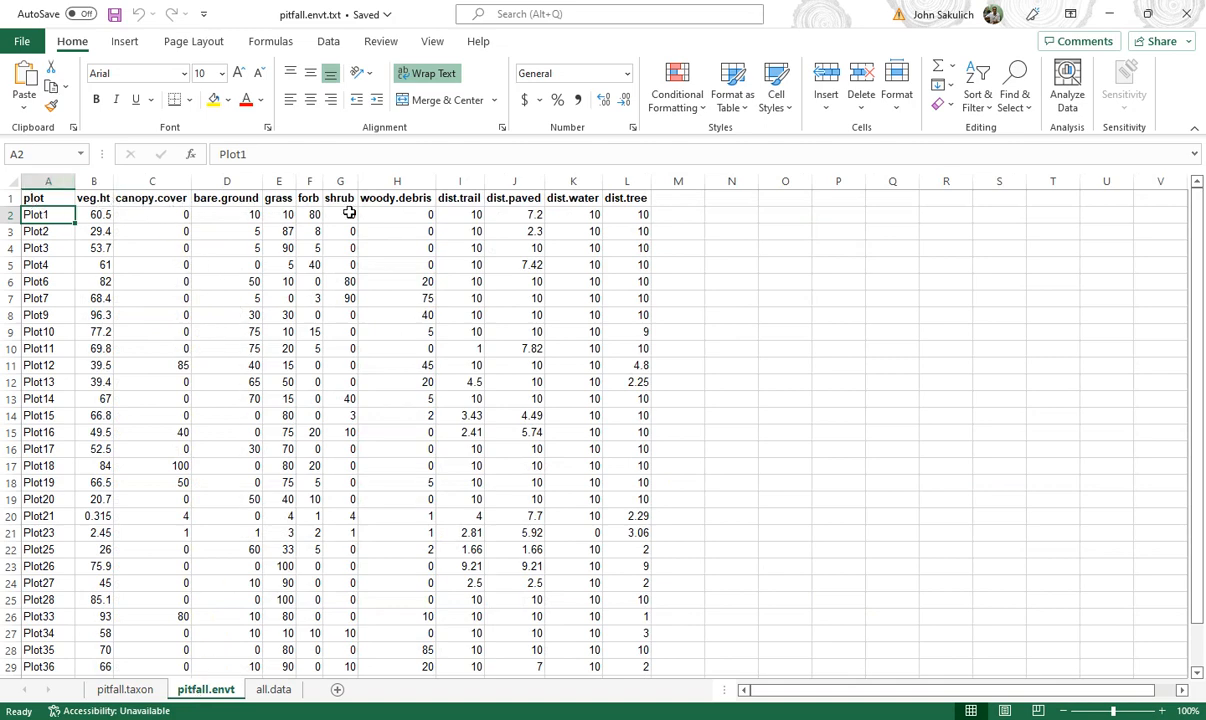
pyautogui.click(273, 689)
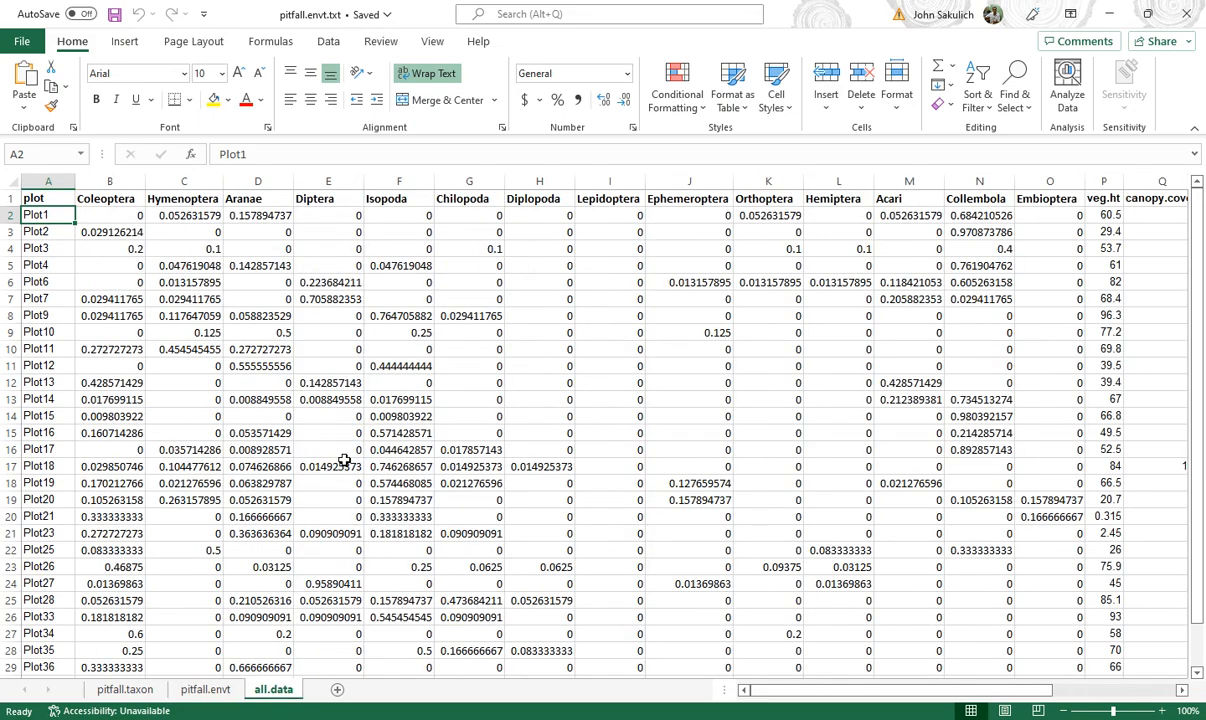
pyautogui.moveTo(800, 690); pyautogui.dragTo(748, 691)
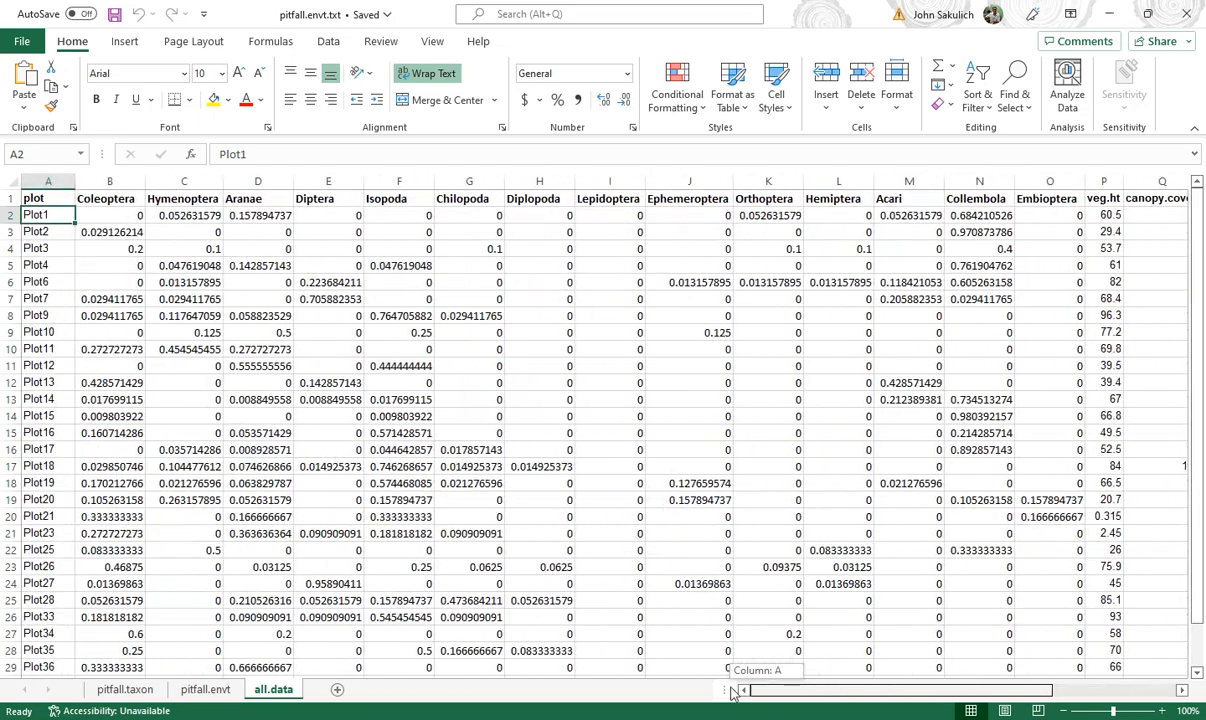
pyautogui.click(1109, 13)
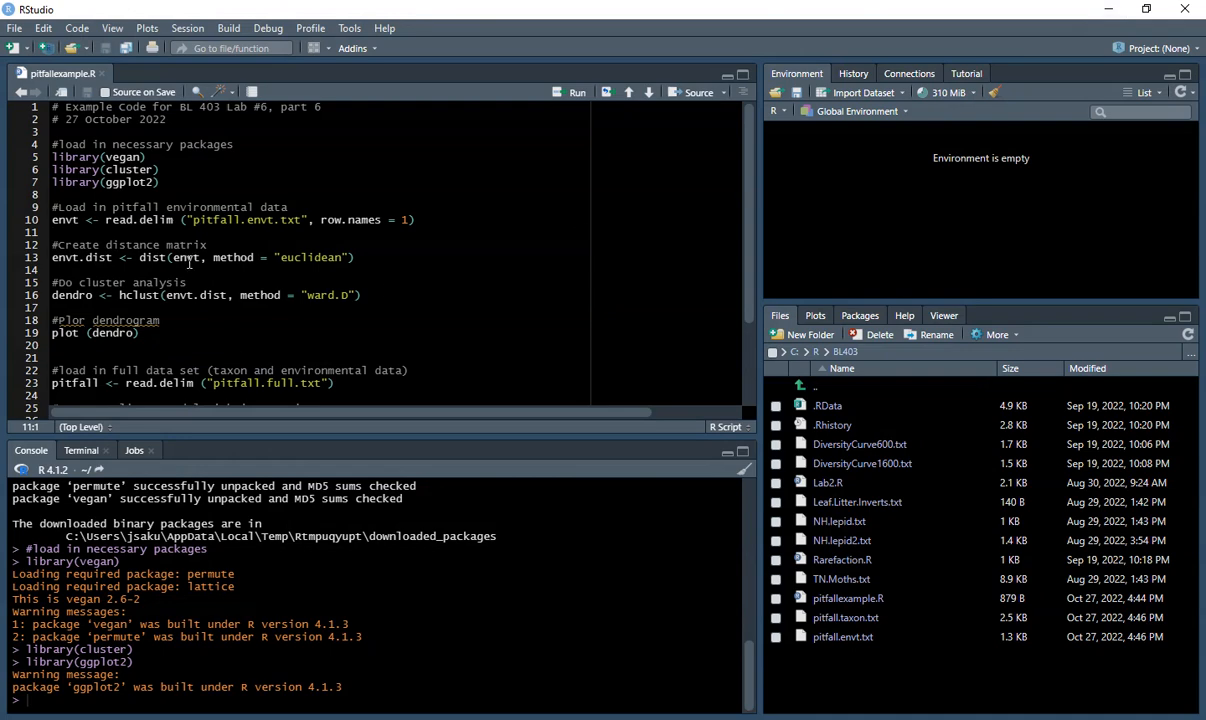
# Try to run the read.delim line that loads pitfall.envt.txt into envt with row.names = 1
pyautogui.click(424, 218)
pyautogui.moveTo(318, 221); pyautogui.dragTo(425, 221)
pyautogui.click(426, 221)
pyautogui.hotkey('ctrl', 'Return')
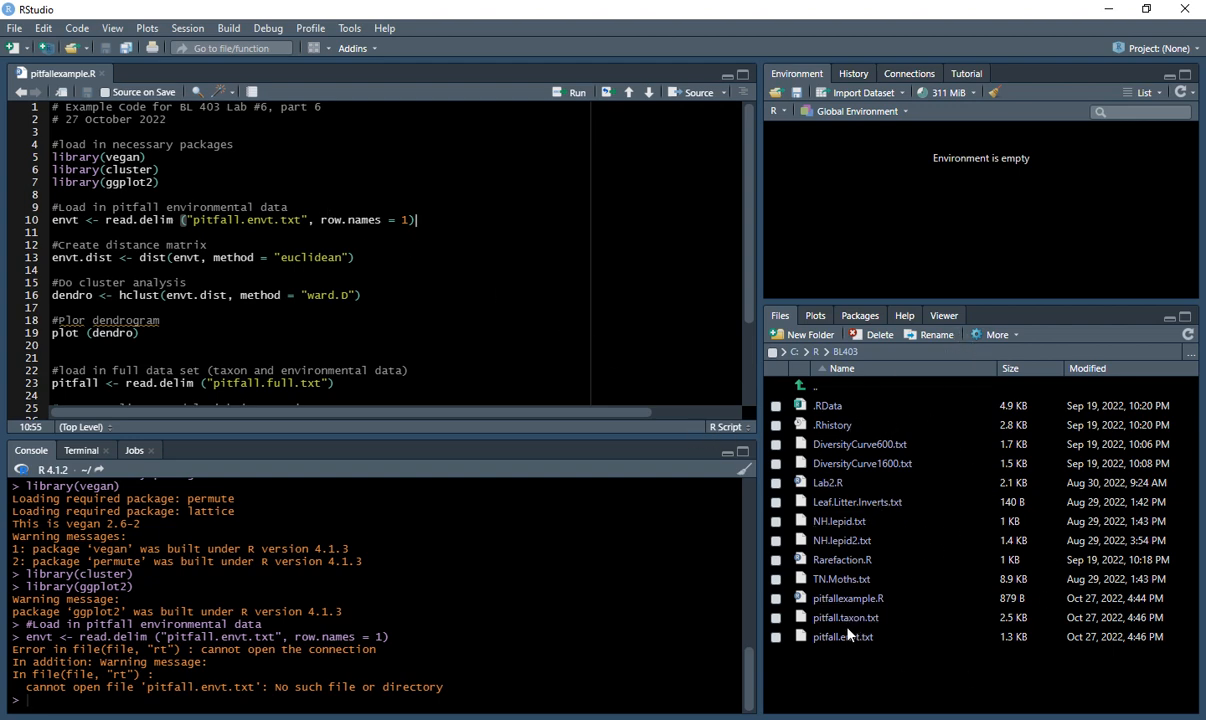
# Set C:/R/BL403 as the working directory and run the line that reads pitfall.envt.txt into envt with row.names = 1
pyautogui.click(996, 336)
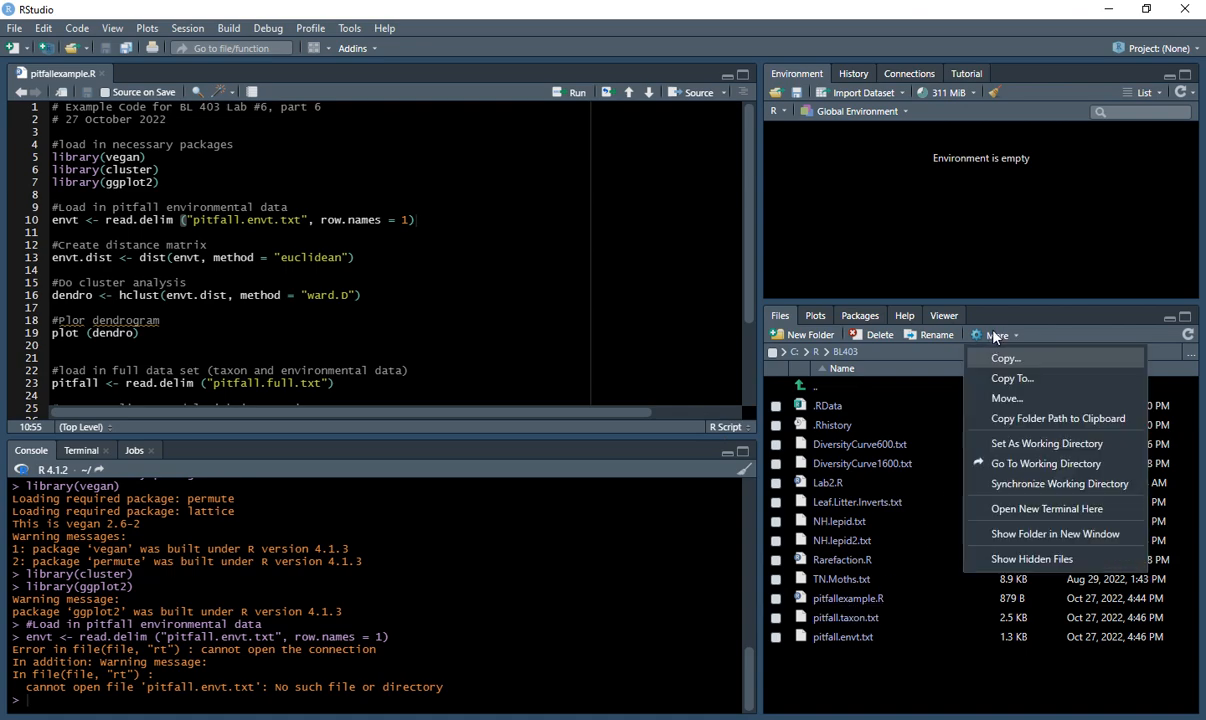
pyautogui.click(1040, 443)
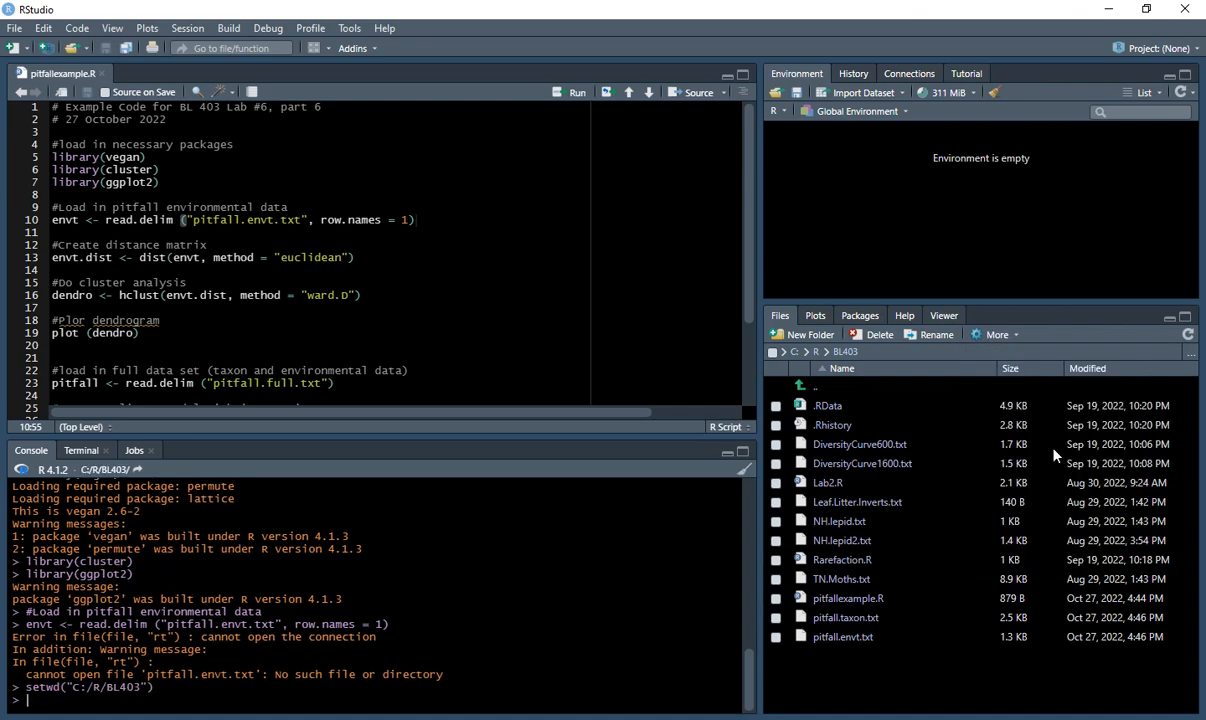
pyautogui.click(432, 219)
pyautogui.hotkey('ctrl', 'Return')
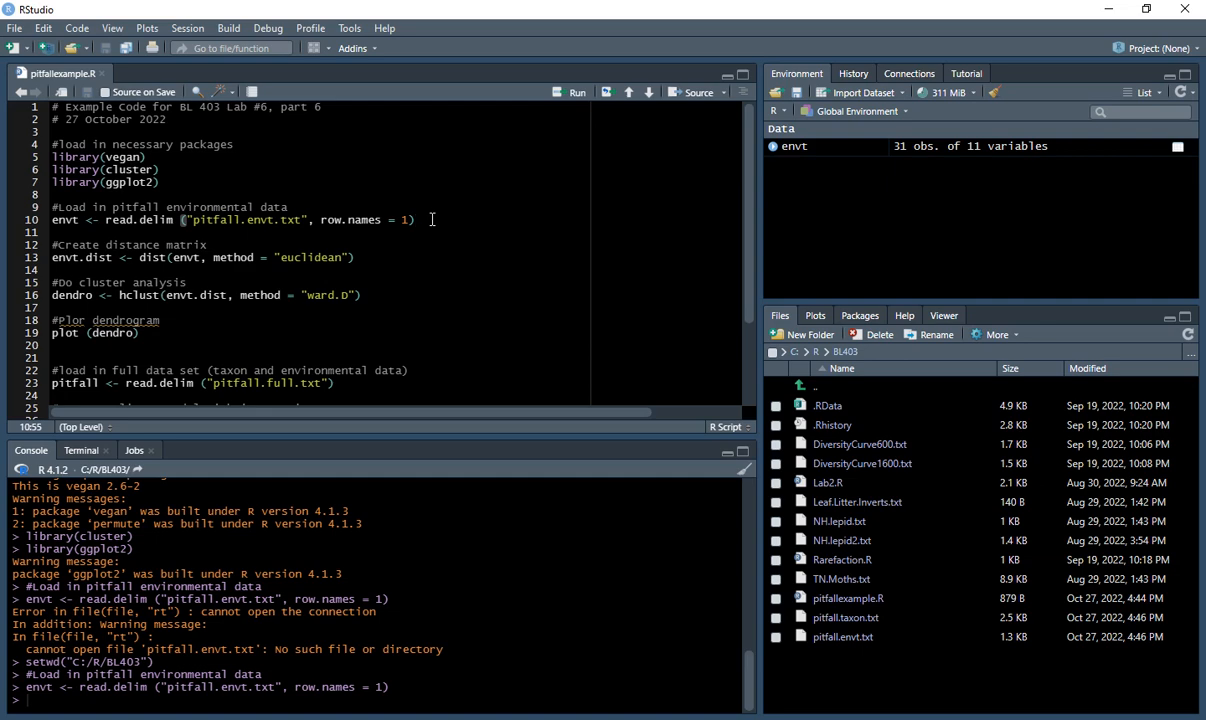
# View the envt data frame as a table to check its rows and columns, and return to the pitfallexample.R script
pyautogui.doubleClick(847, 150)
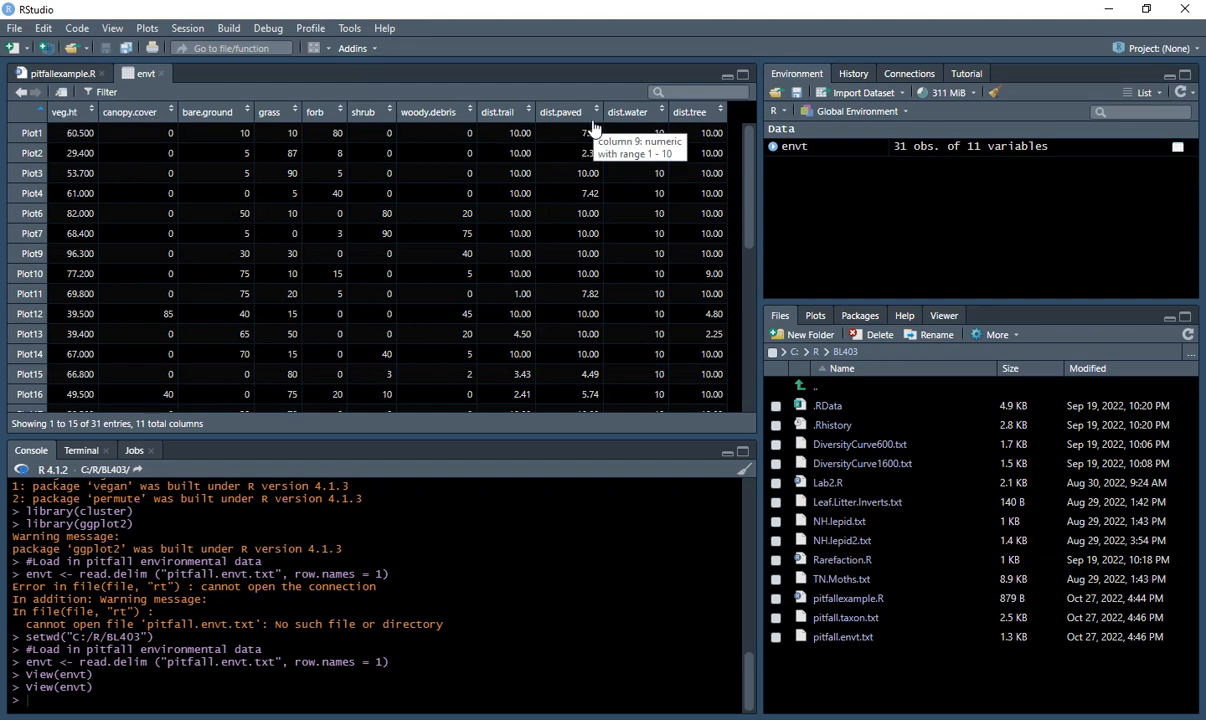
pyautogui.click(59, 66)
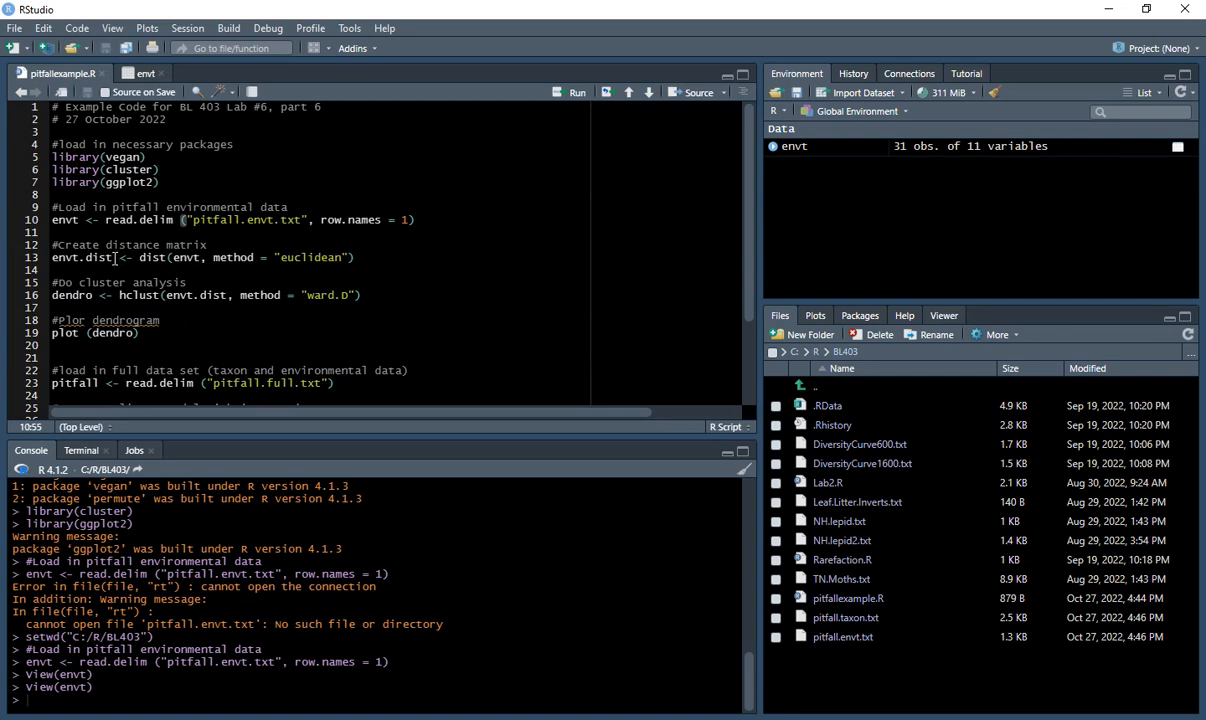
# Run the line that creates the envt.dist distance matrix from envt using the euclidean method
pyautogui.moveTo(116, 257); pyautogui.dragTo(48, 257)
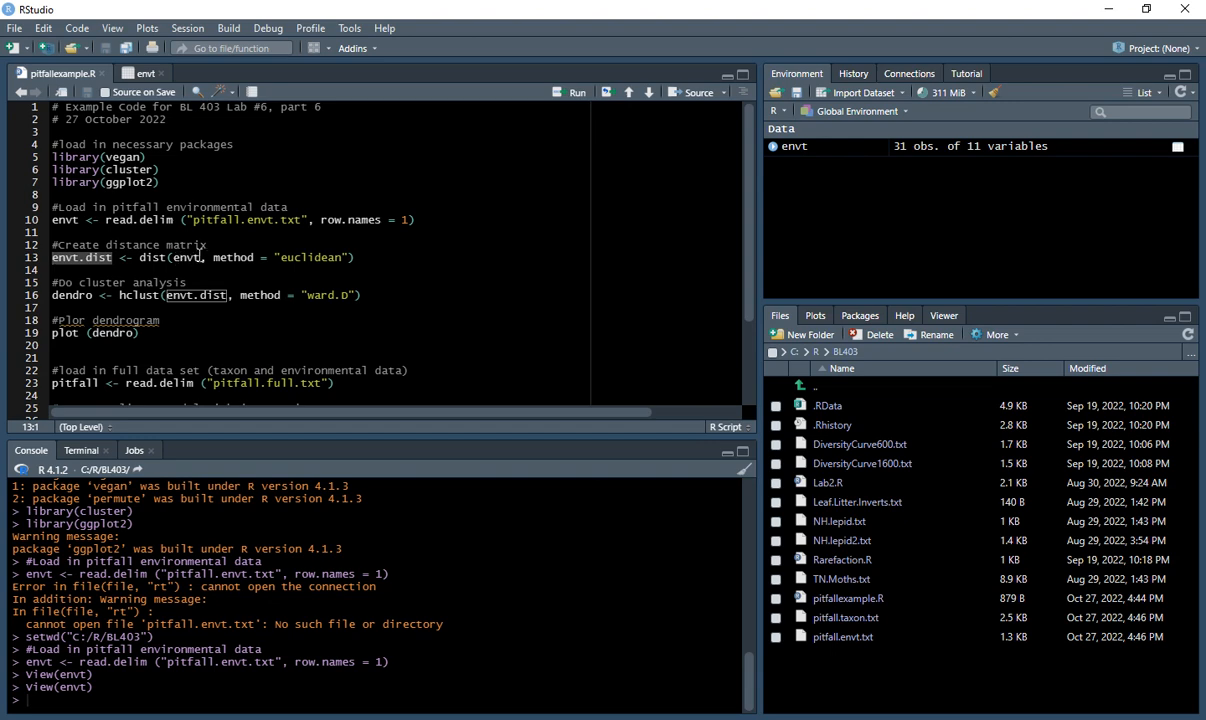
pyautogui.click(363, 257)
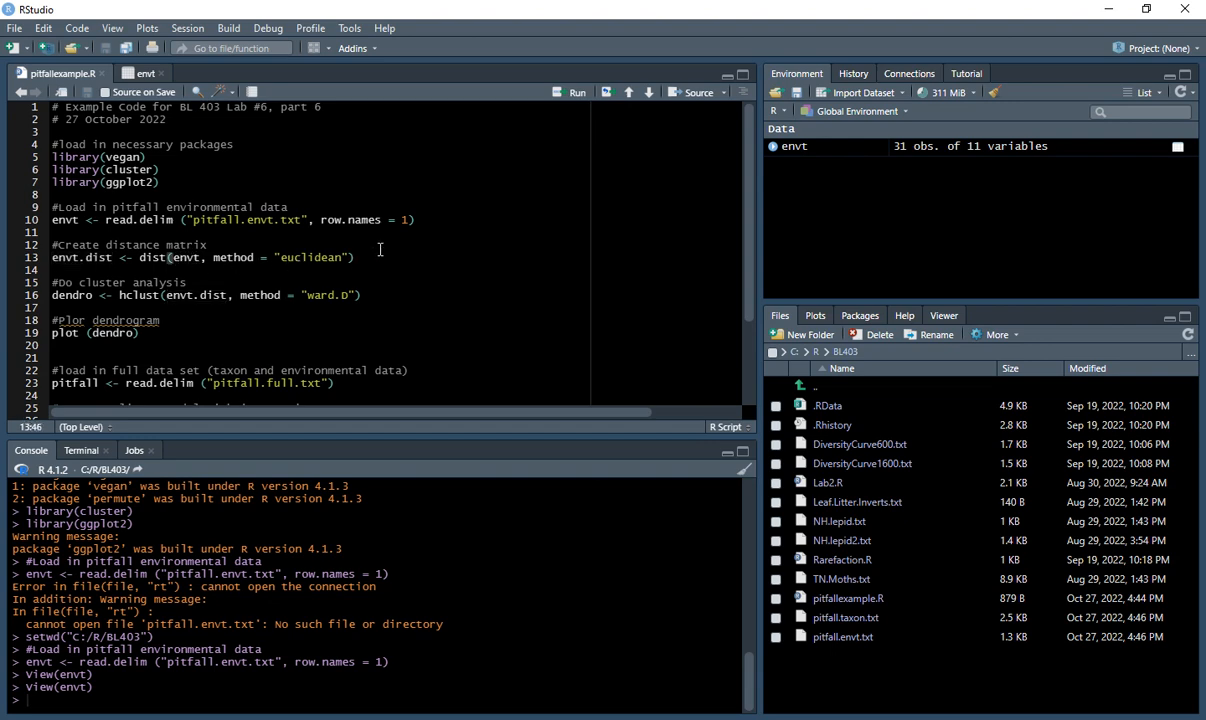
pyautogui.hotkey('ctrl', 'Return')
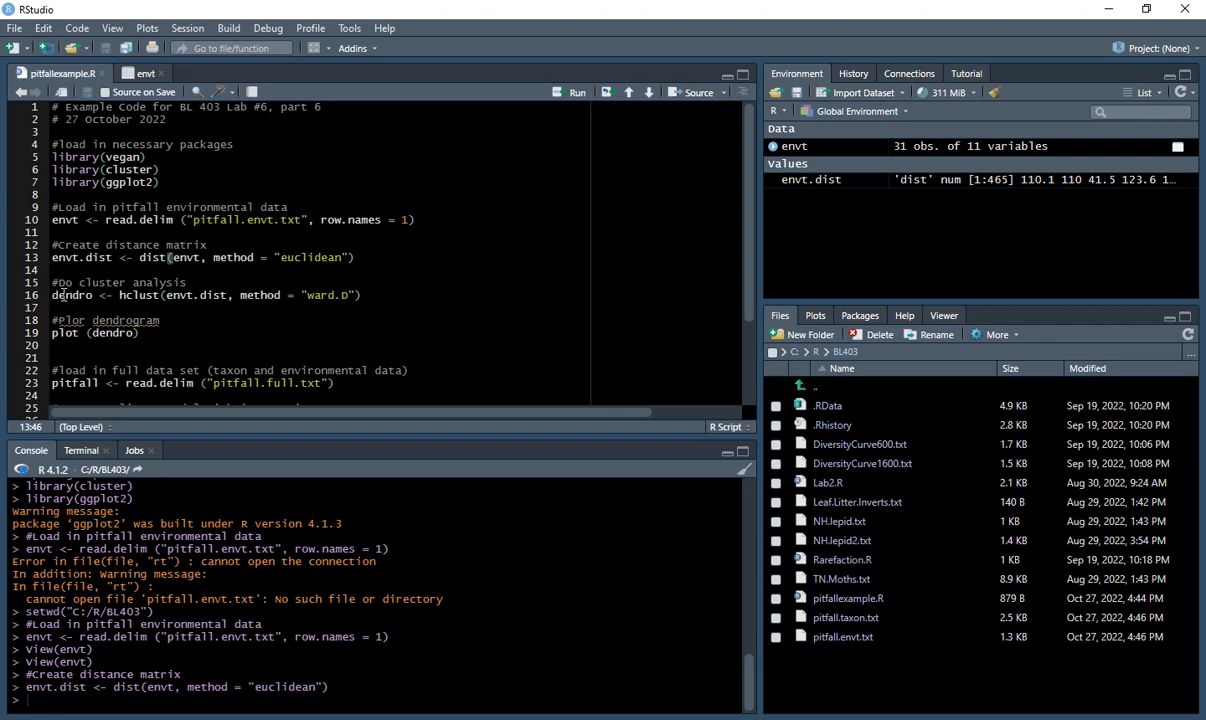
# Run the hclust line that stores a ward.D cluster analysis of envt.dist in dendro
pyautogui.moveTo(49, 297); pyautogui.dragTo(95, 296)
pyautogui.click(366, 295)
pyautogui.hotkey('ctrl', 'Return')
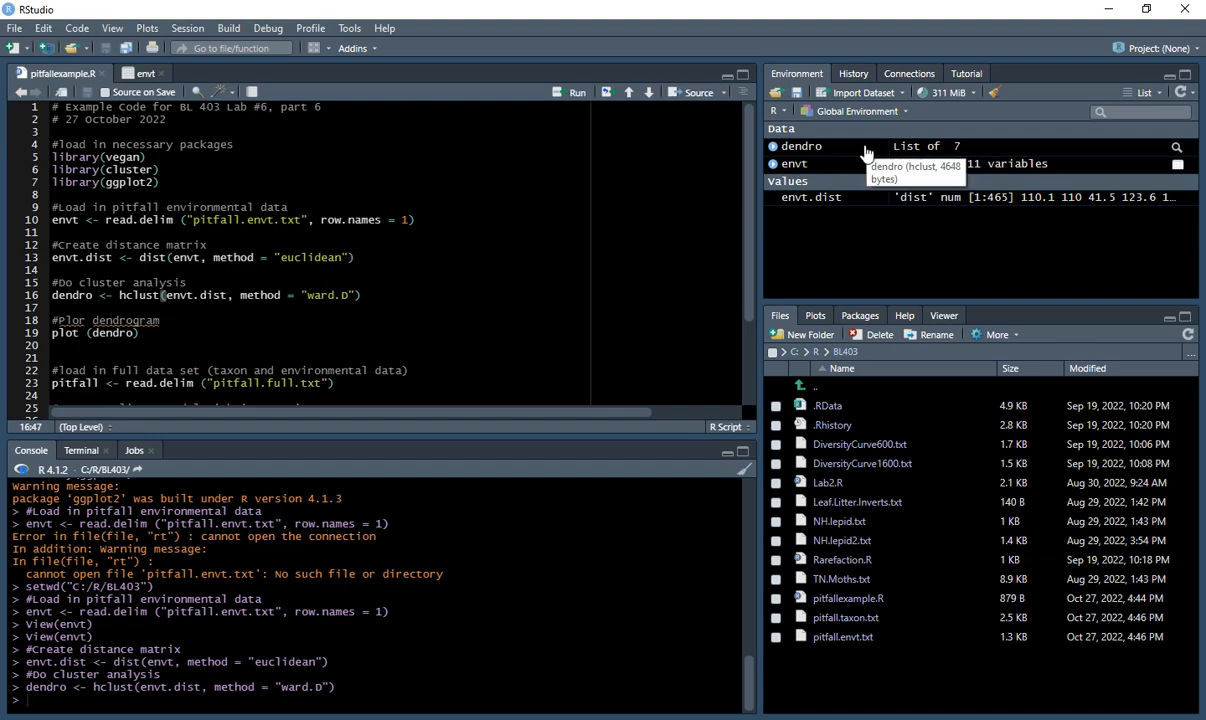
# Plot the dendro cluster dendrogram and resize the surrounding panes to inspect its branches and plot labels
pyautogui.click(148, 333)
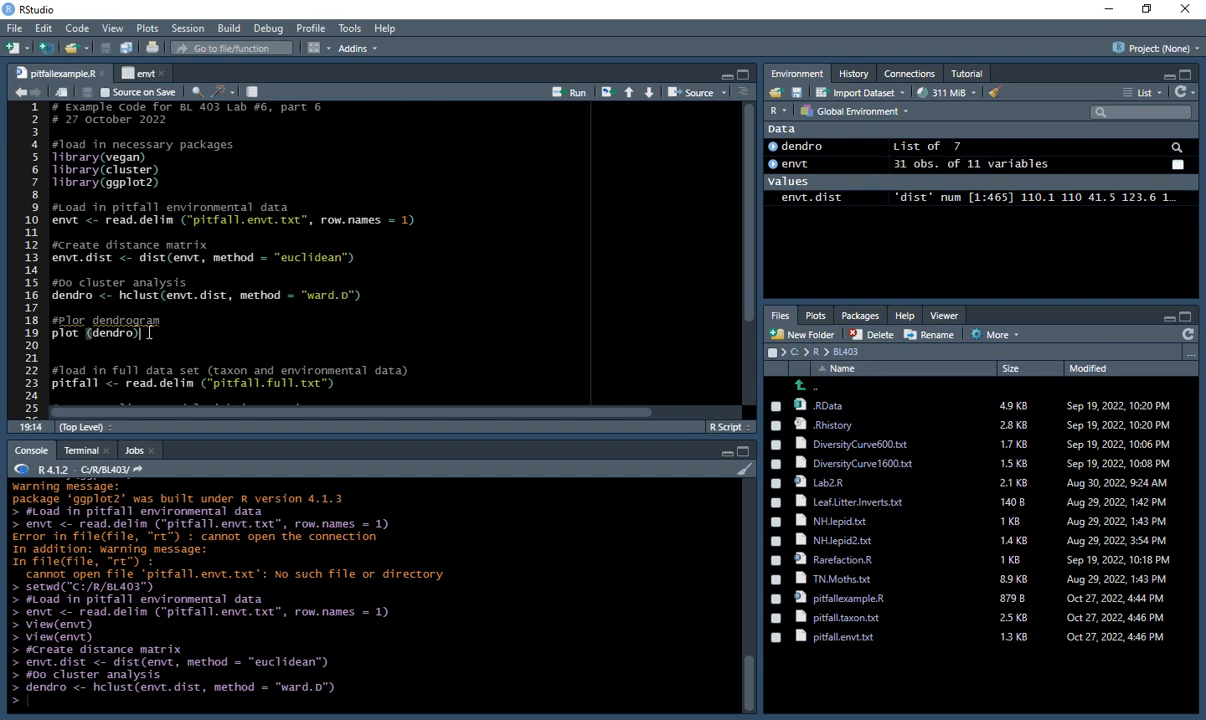
pyautogui.hotkey('ctrl', 'Return')
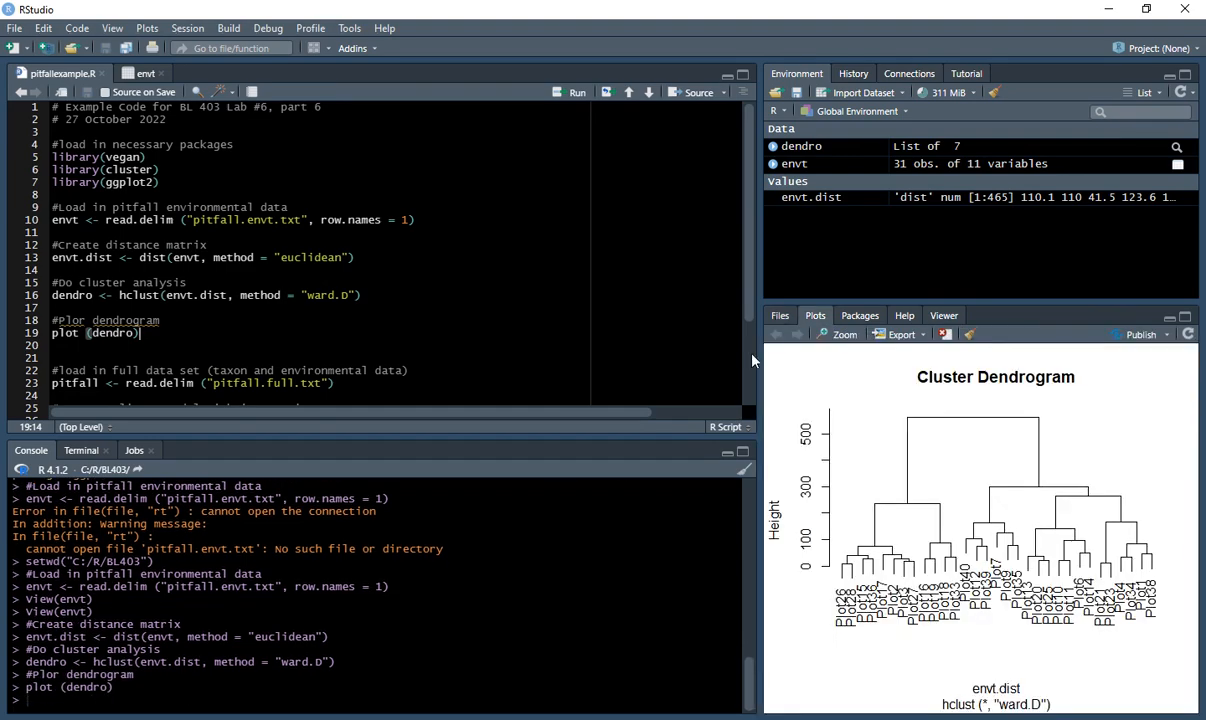
pyautogui.moveTo(762, 355); pyautogui.dragTo(440, 356)
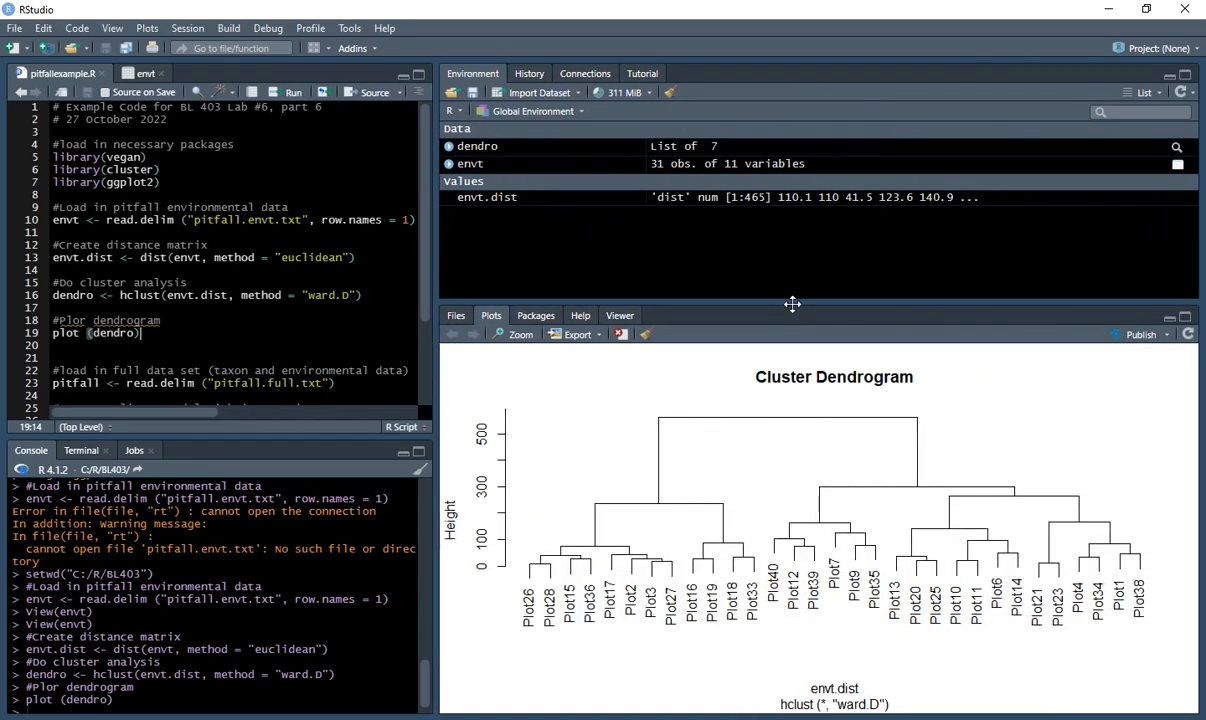
pyautogui.moveTo(792, 300); pyautogui.dragTo(742, 203)
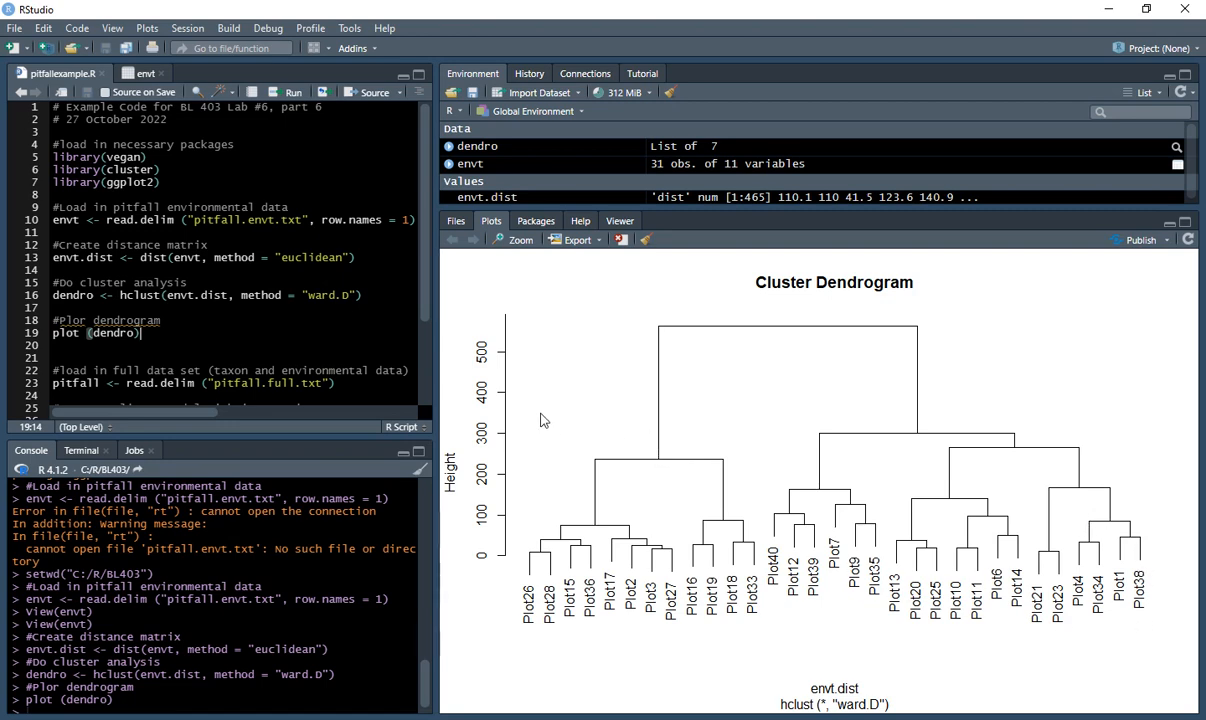
pyautogui.moveTo(437, 372); pyautogui.dragTo(684, 390)
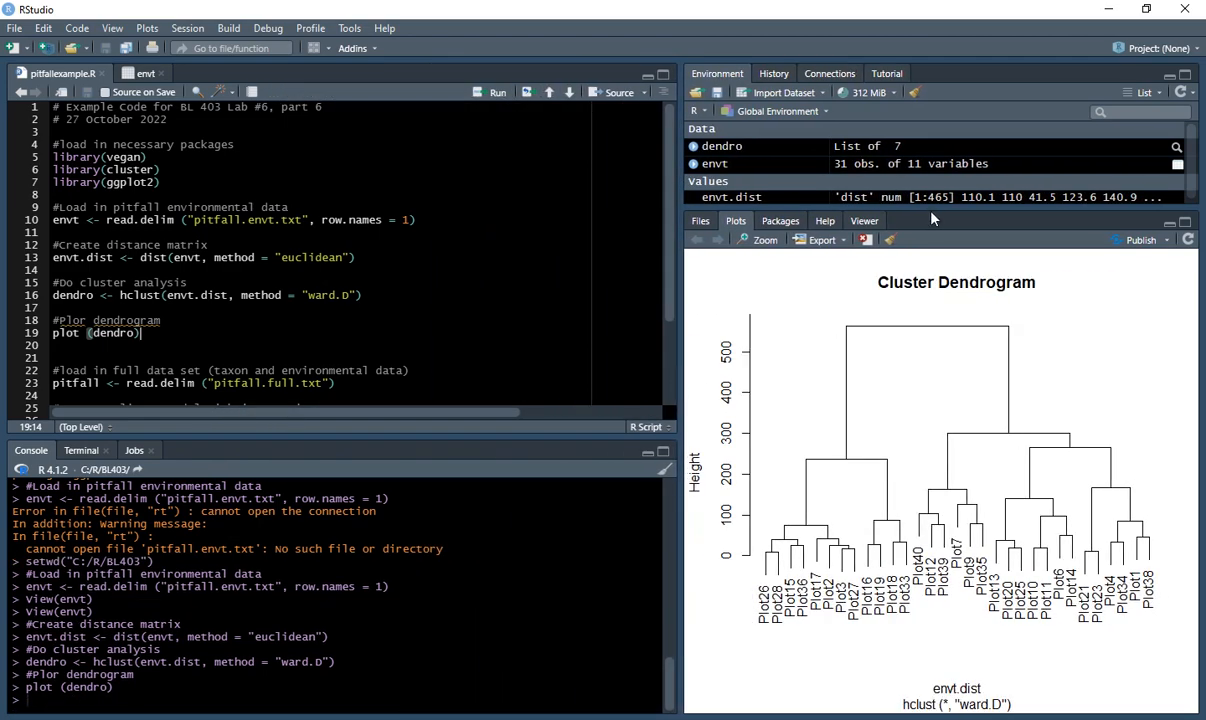
pyautogui.moveTo(931, 210); pyautogui.dragTo(929, 297)
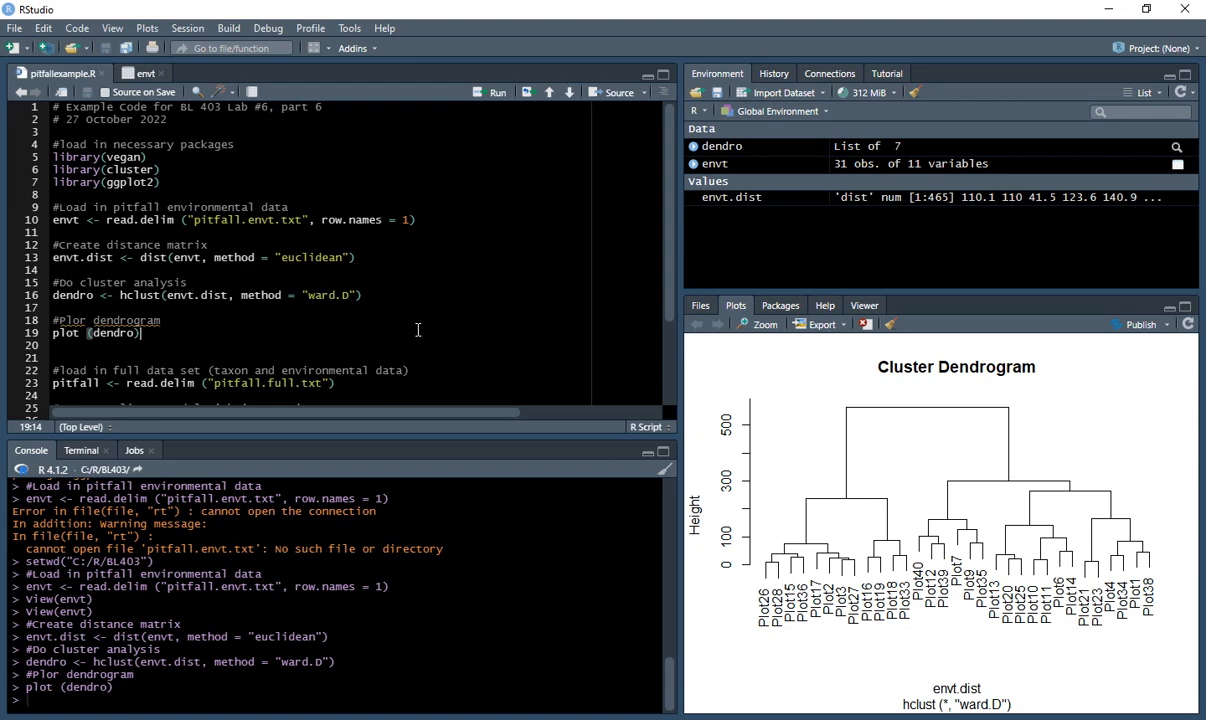
# Enlarge the console pane and view the envt data frame as a table again to see its column names
pyautogui.scroll(-2, 422, 334)
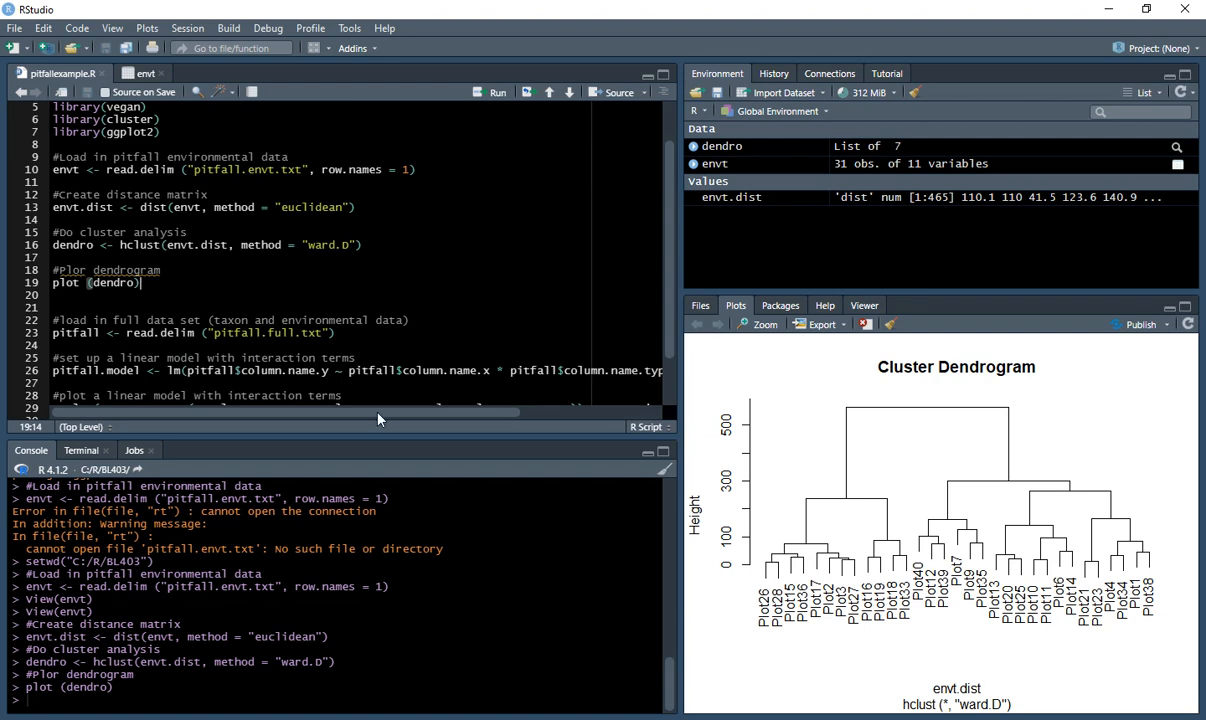
pyautogui.moveTo(353, 437); pyautogui.dragTo(355, 320)
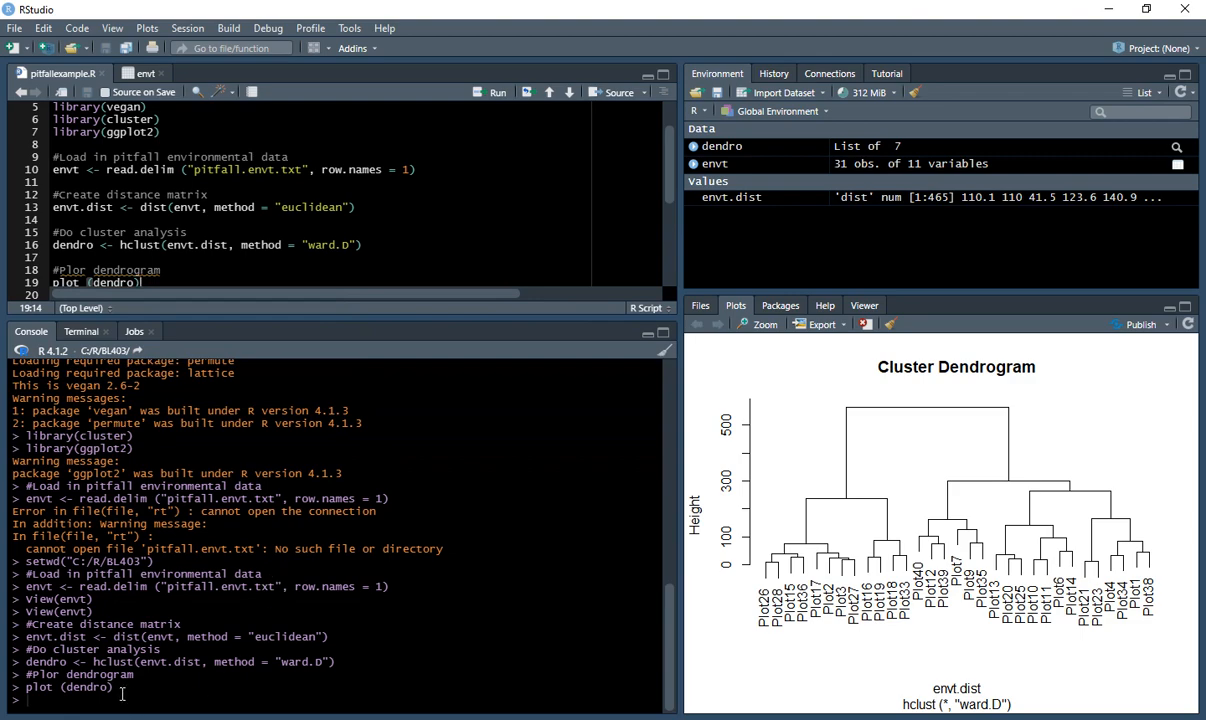
pyautogui.click(762, 170)
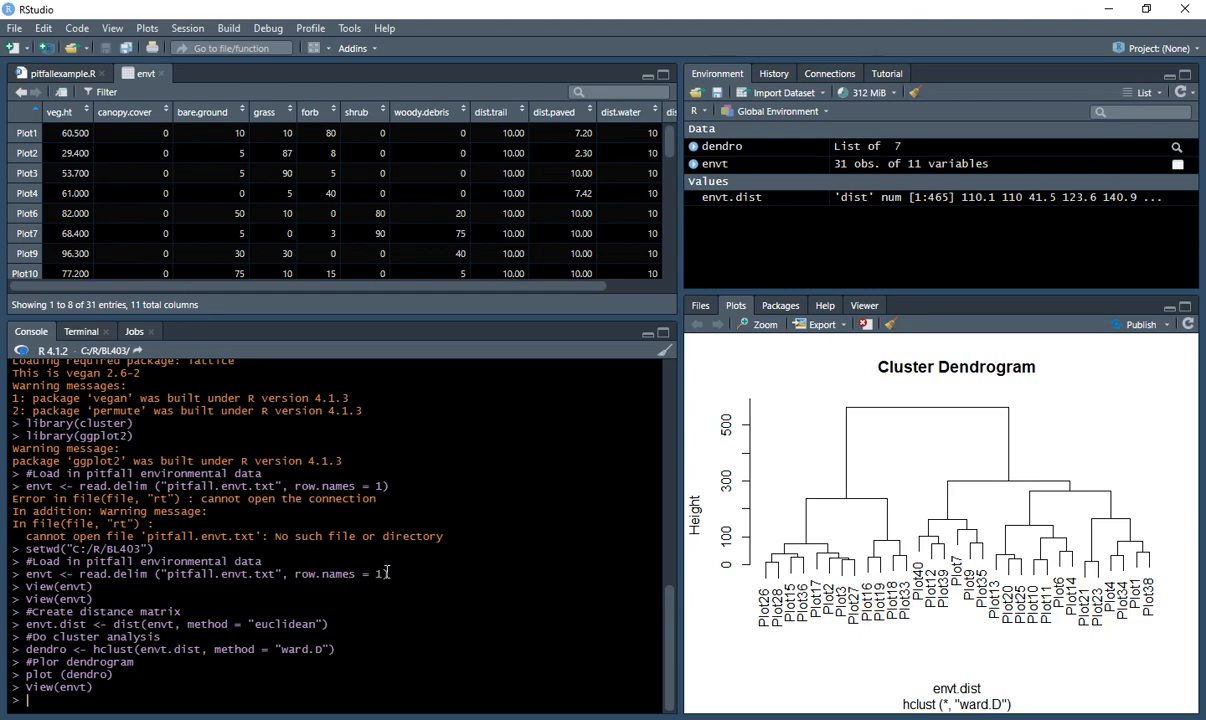
# Plot a histogram of the veg.ht column of envt from the console with hist(envt$veg.ht)
pyautogui.write('hist(envt$')
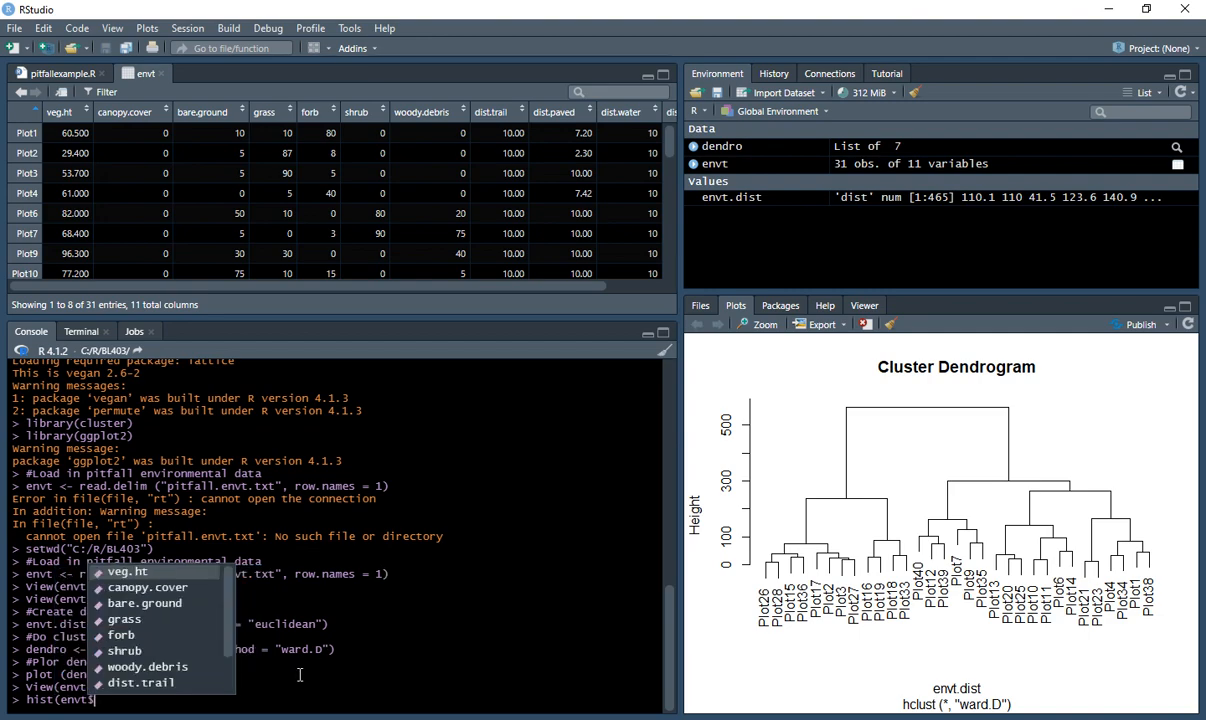
pyautogui.click(167, 572)
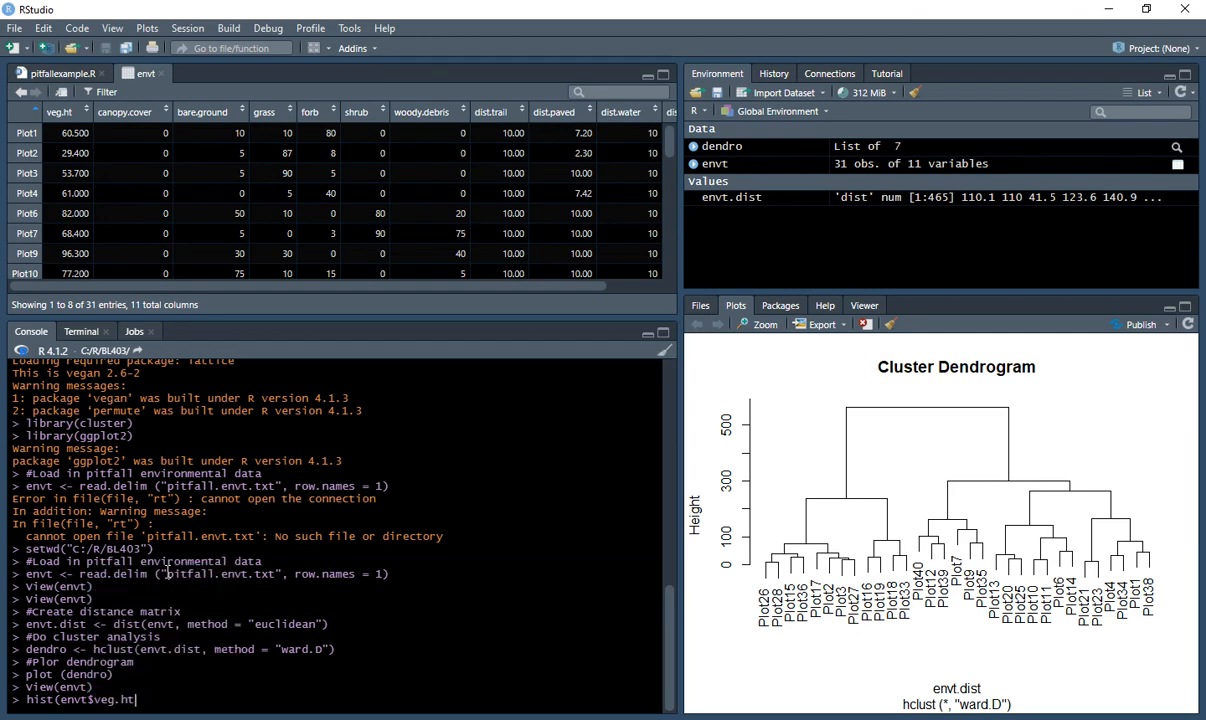
pyautogui.write(')')
pyautogui.press('Return')
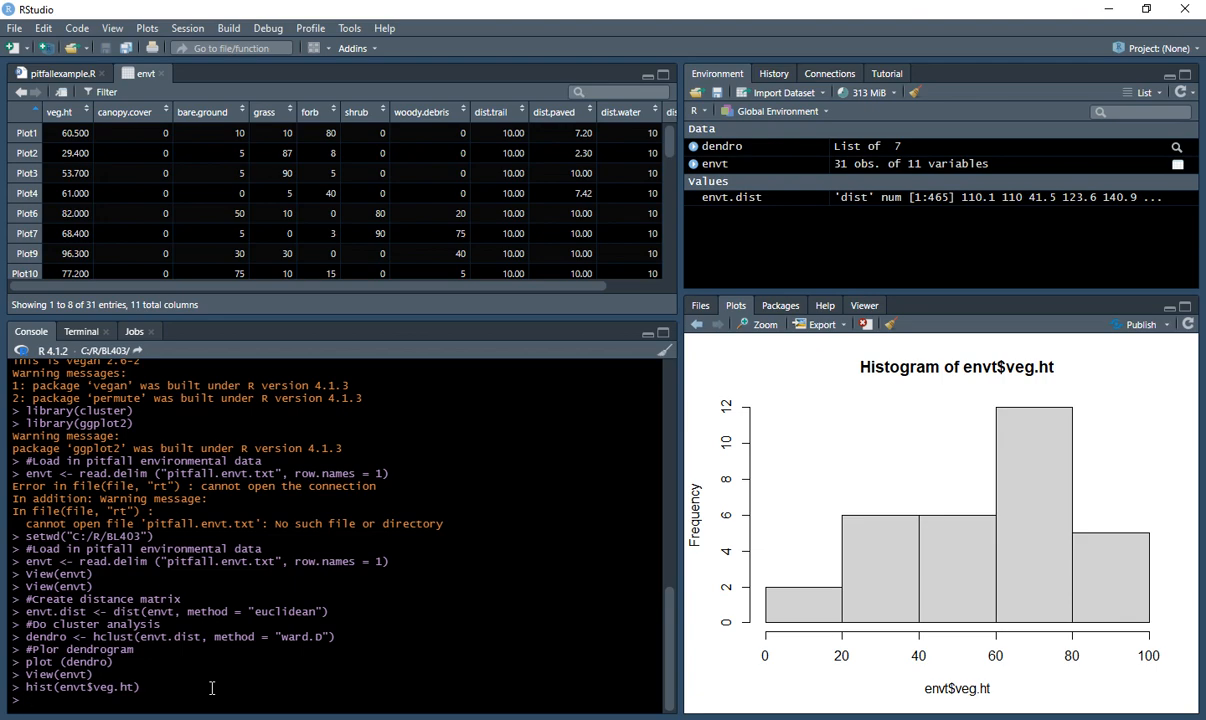
# Plot a histogram of the canopy.cover column by running hist(envt$canopy.cover) in the console
pyautogui.write('hist(env')
pyautogui.write('t$')
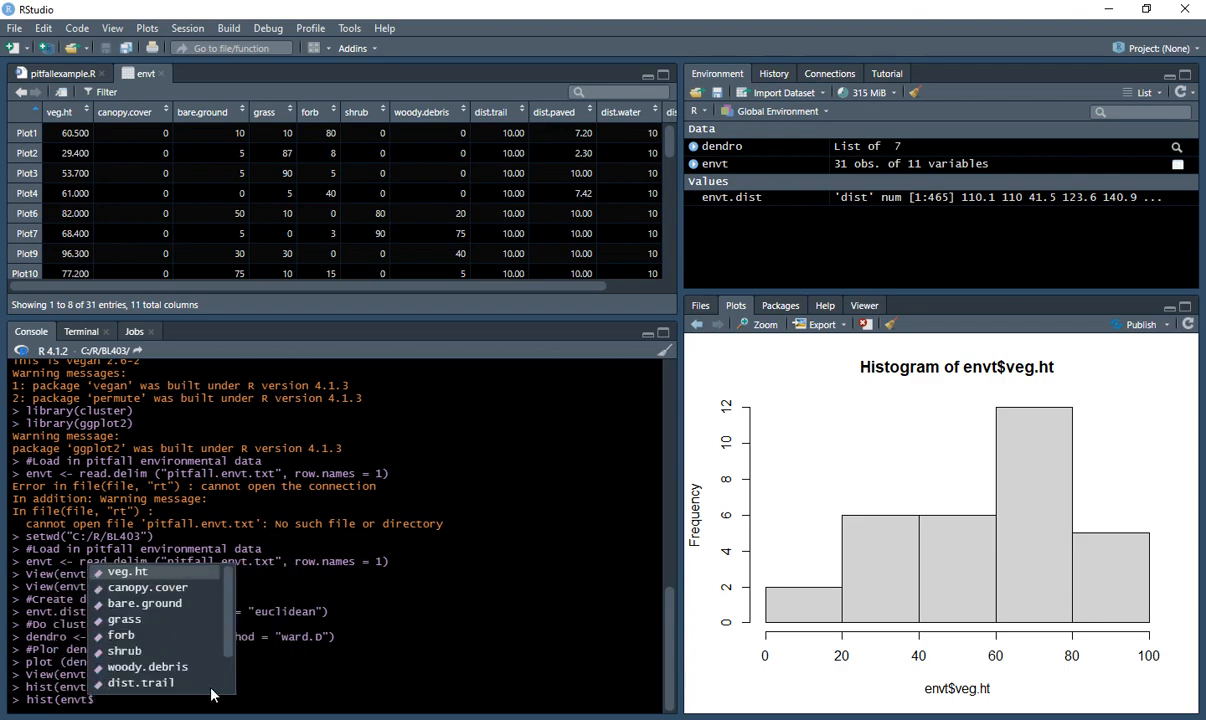
pyautogui.click(178, 590)
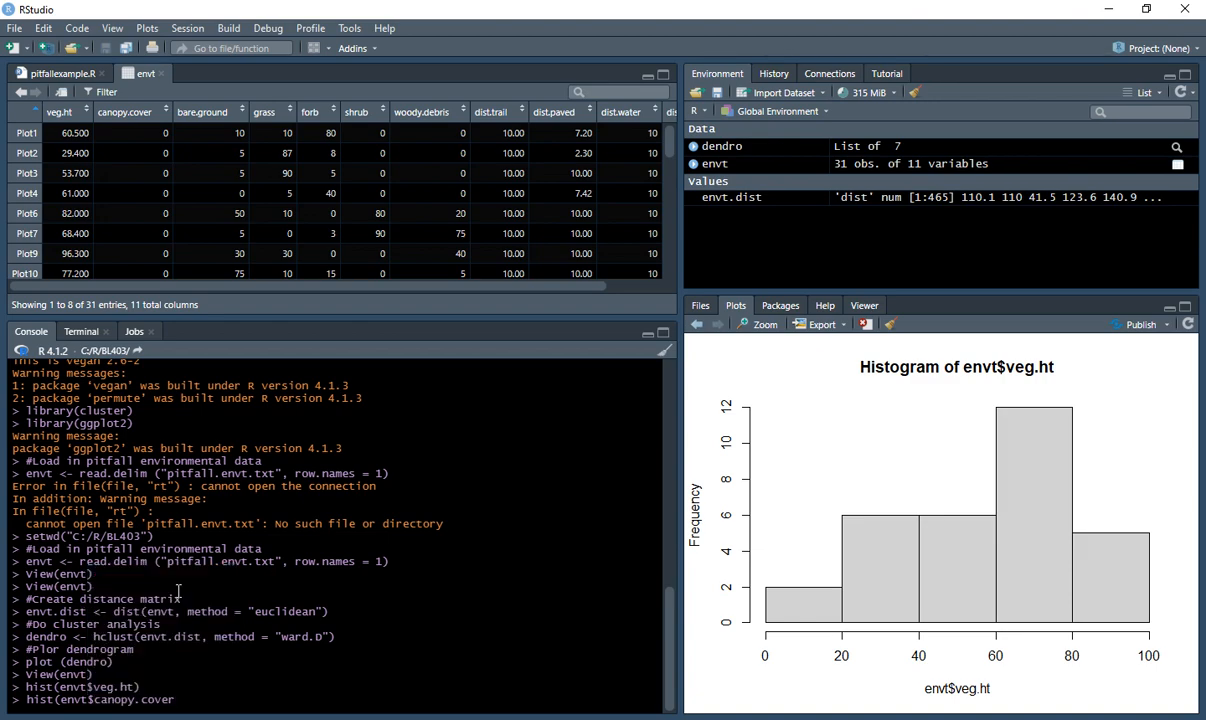
pyautogui.write(')')
pyautogui.press('Return')
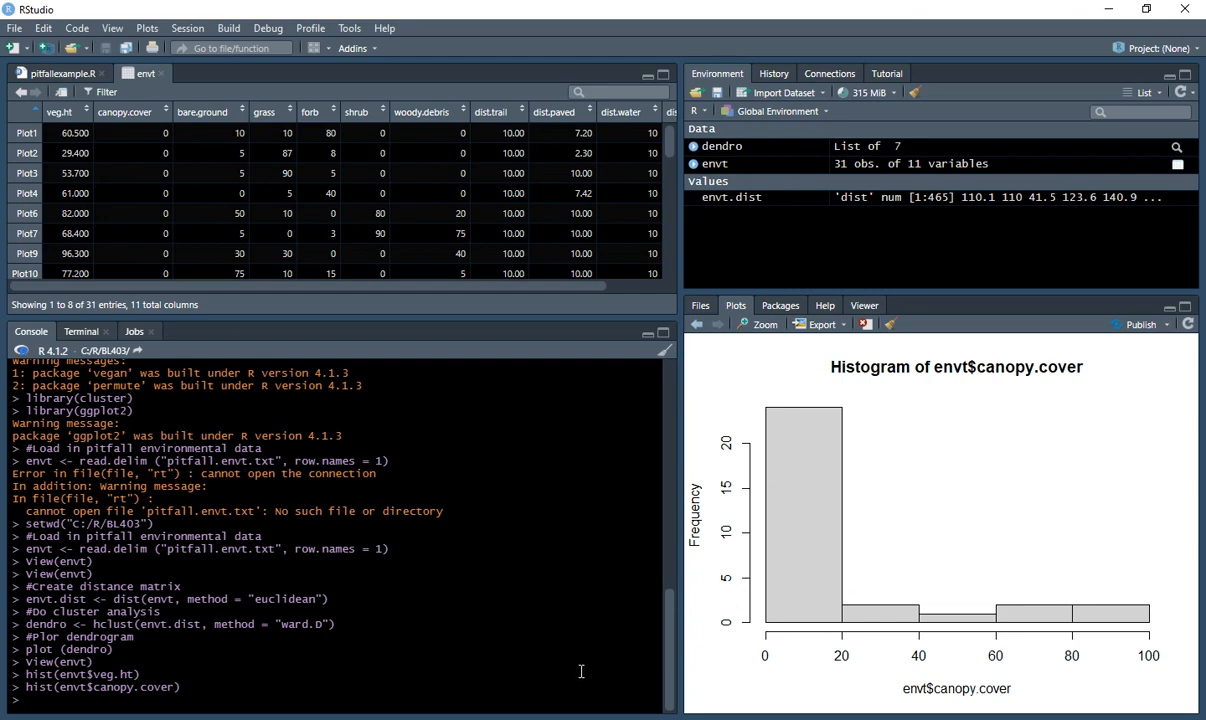
# Plot a histogram of the grass column by running hist(envt$grass) in the console
pyautogui.write('hist')
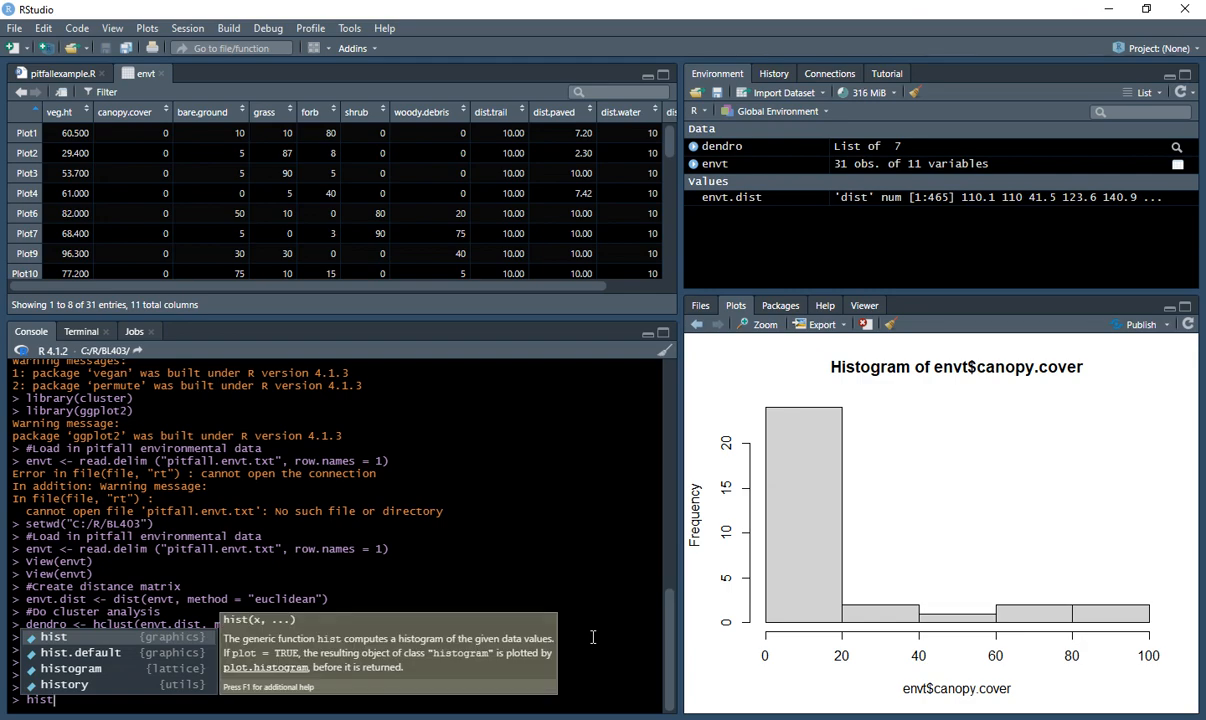
pyautogui.write('(')
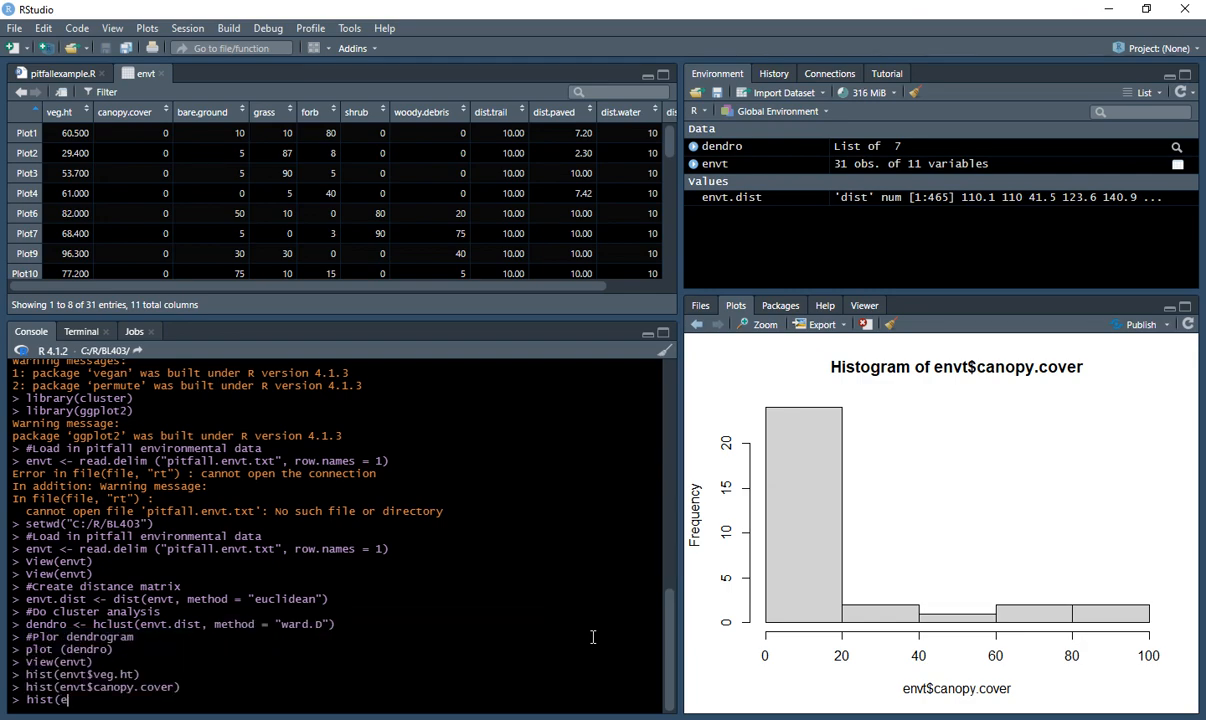
pyautogui.write('envt')
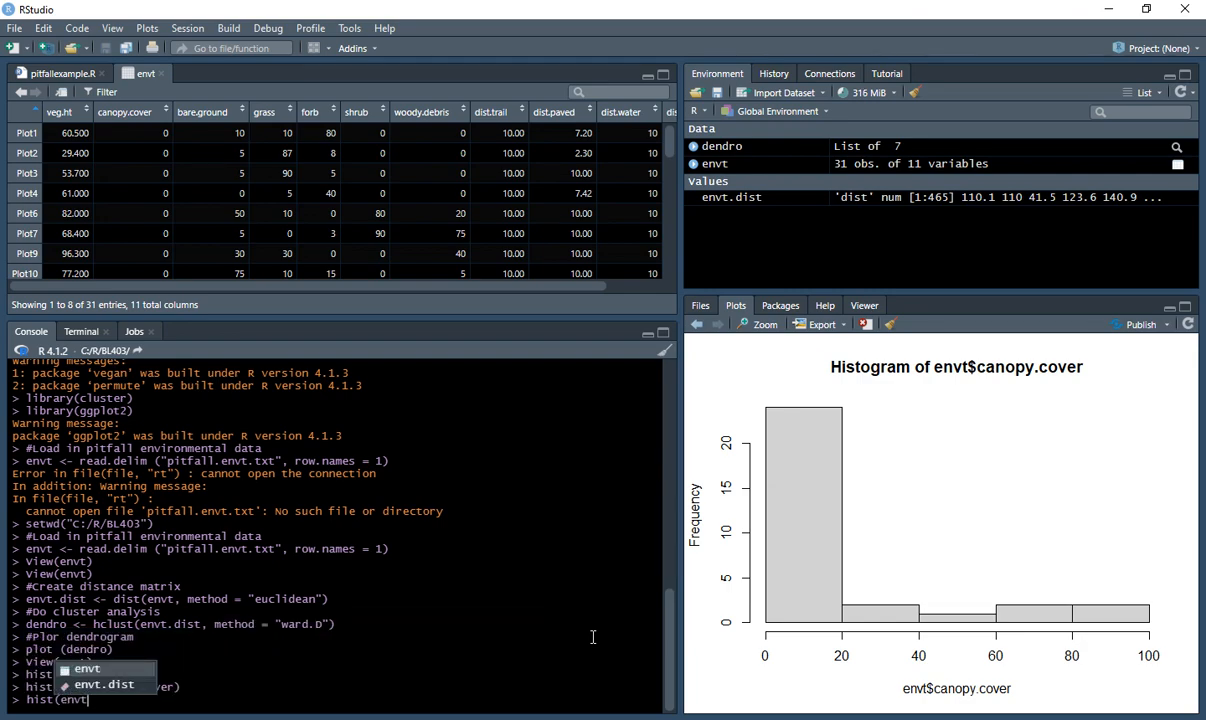
pyautogui.write('$')
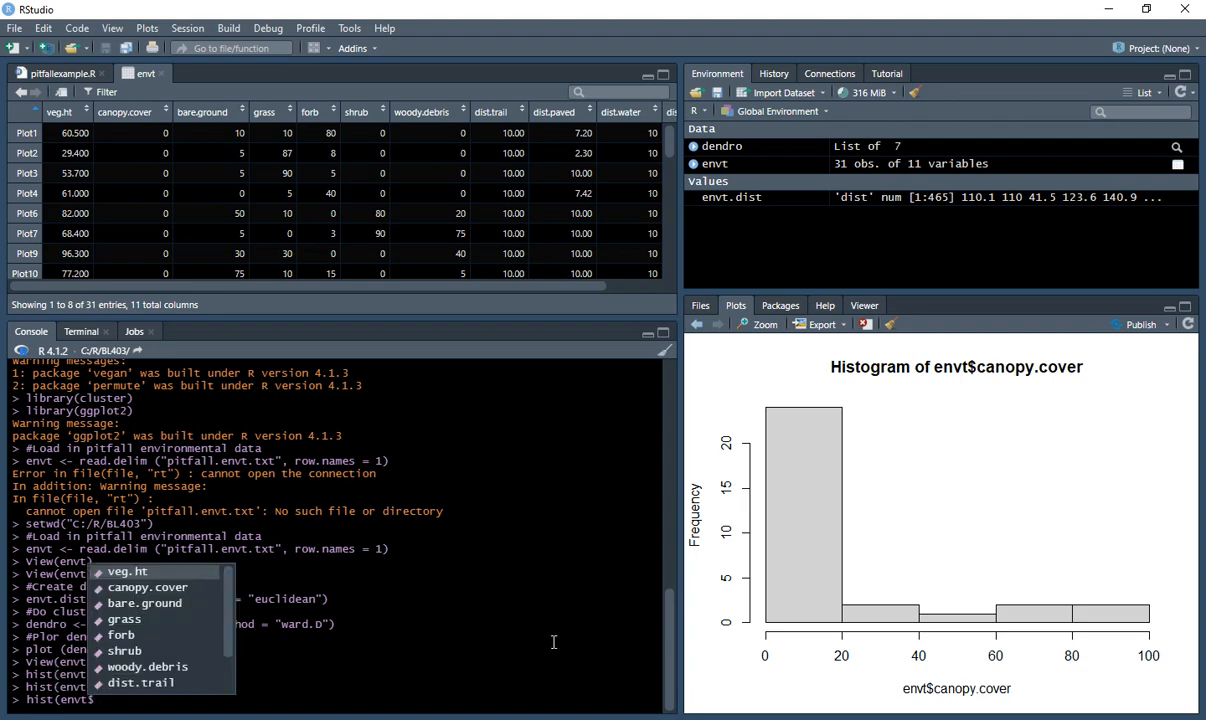
pyautogui.click(185, 619)
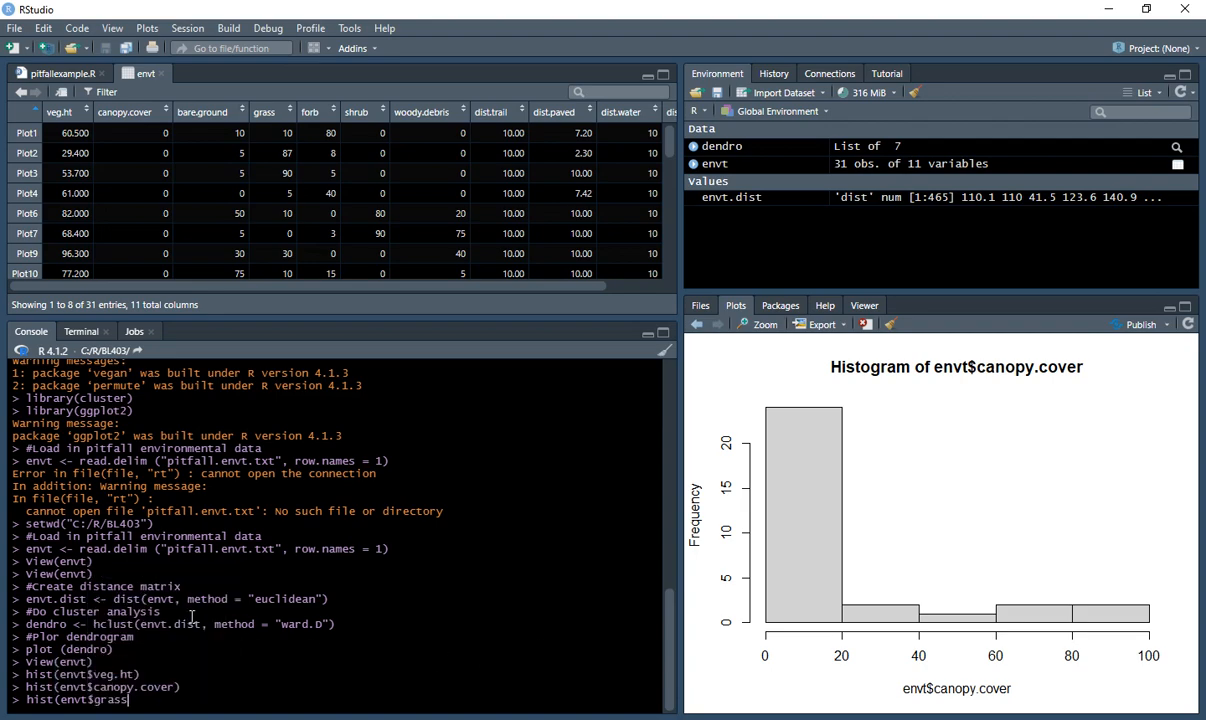
pyautogui.write(')')
pyautogui.press('Return')
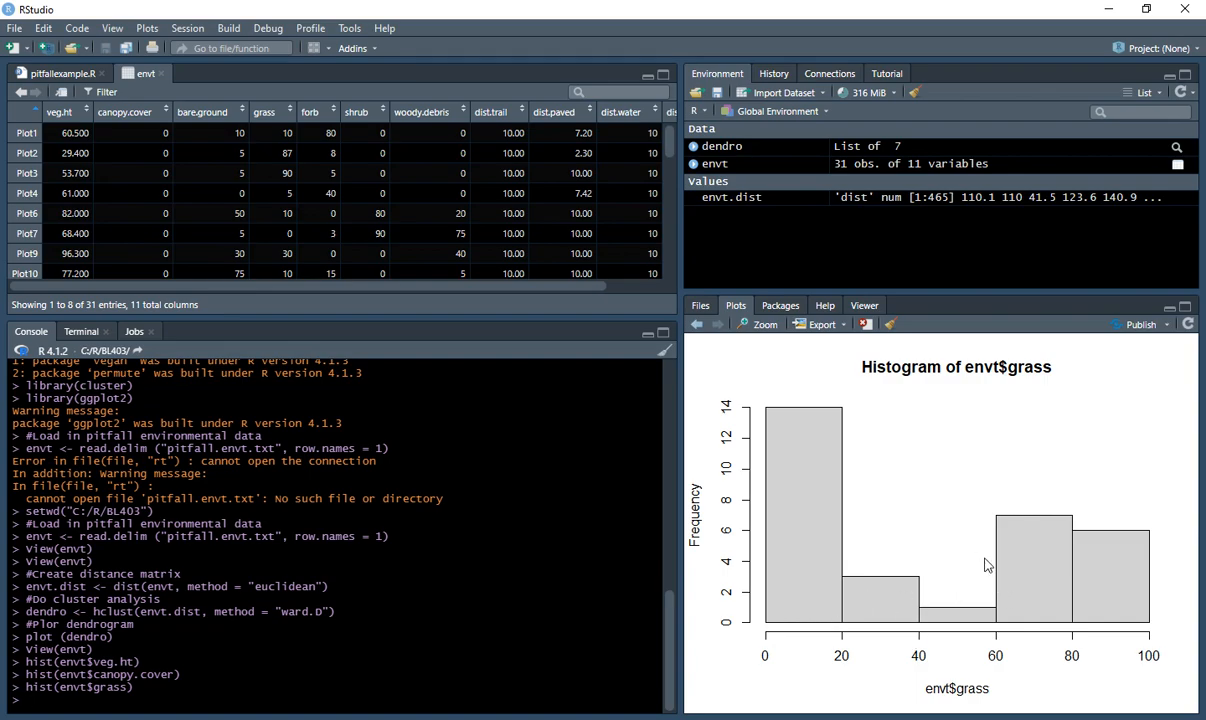
# Switch to the pitfall.envt.txt workbook in Excel and bring the environmental columns of the all.data sheet into view
pyautogui.click(565, 719)
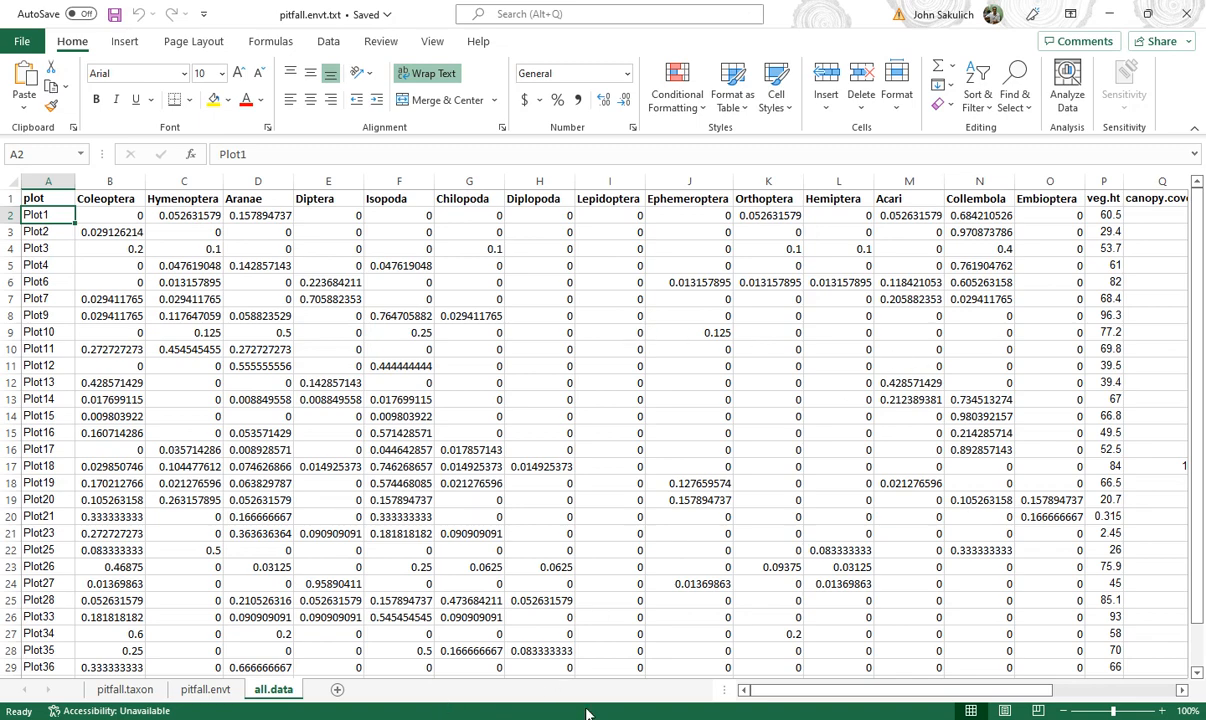
pyautogui.click(771, 695)
pyautogui.moveTo(771, 695); pyautogui.dragTo(1043, 703)
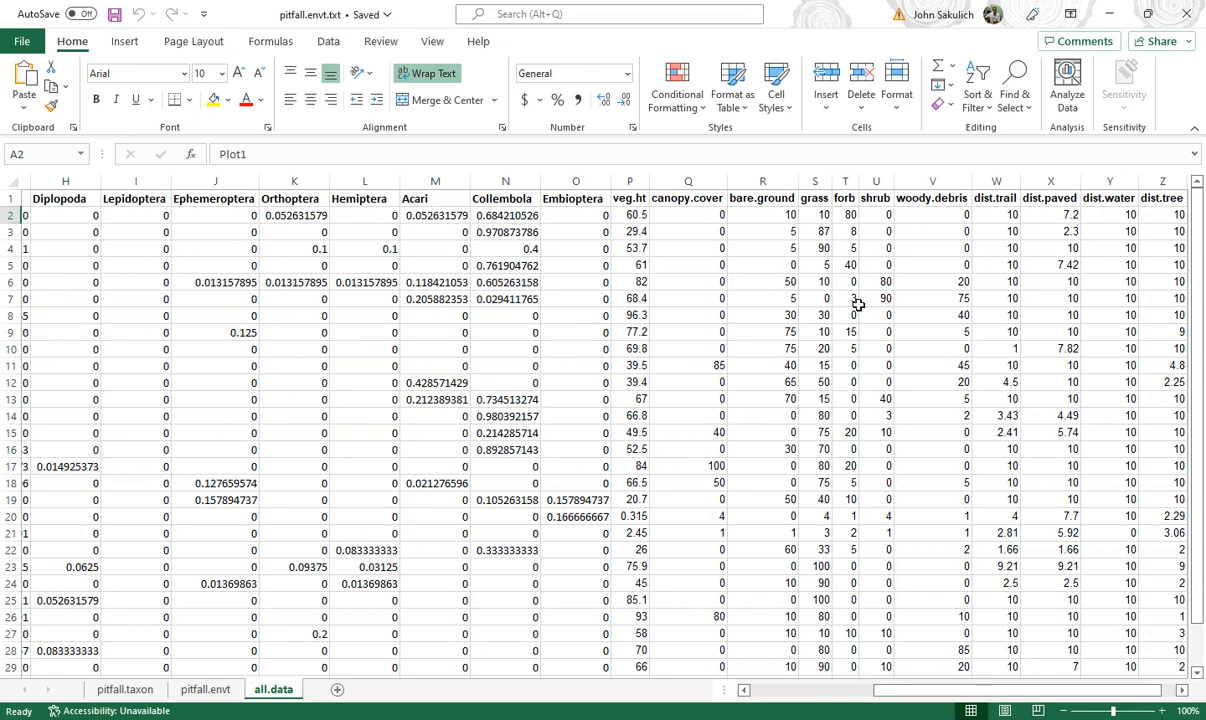
pyautogui.click(847, 181)
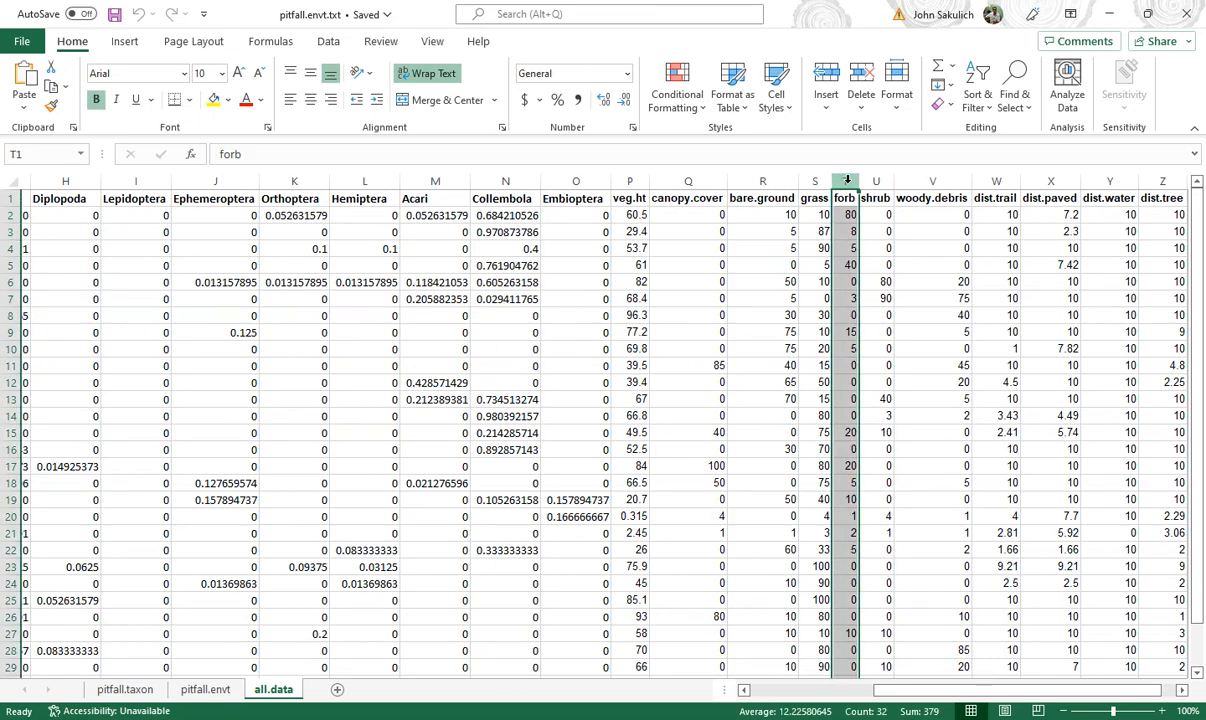
pyautogui.rightClick(848, 183)
pyautogui.click(900, 350)
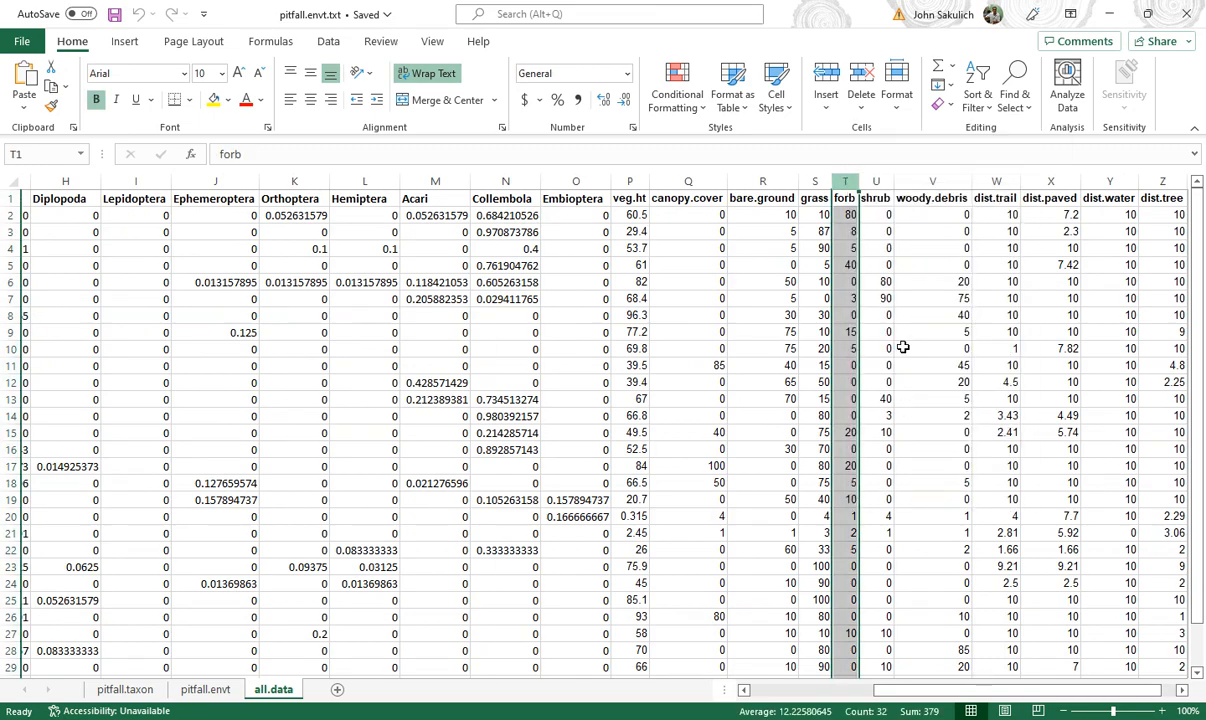
pyautogui.click(846, 200)
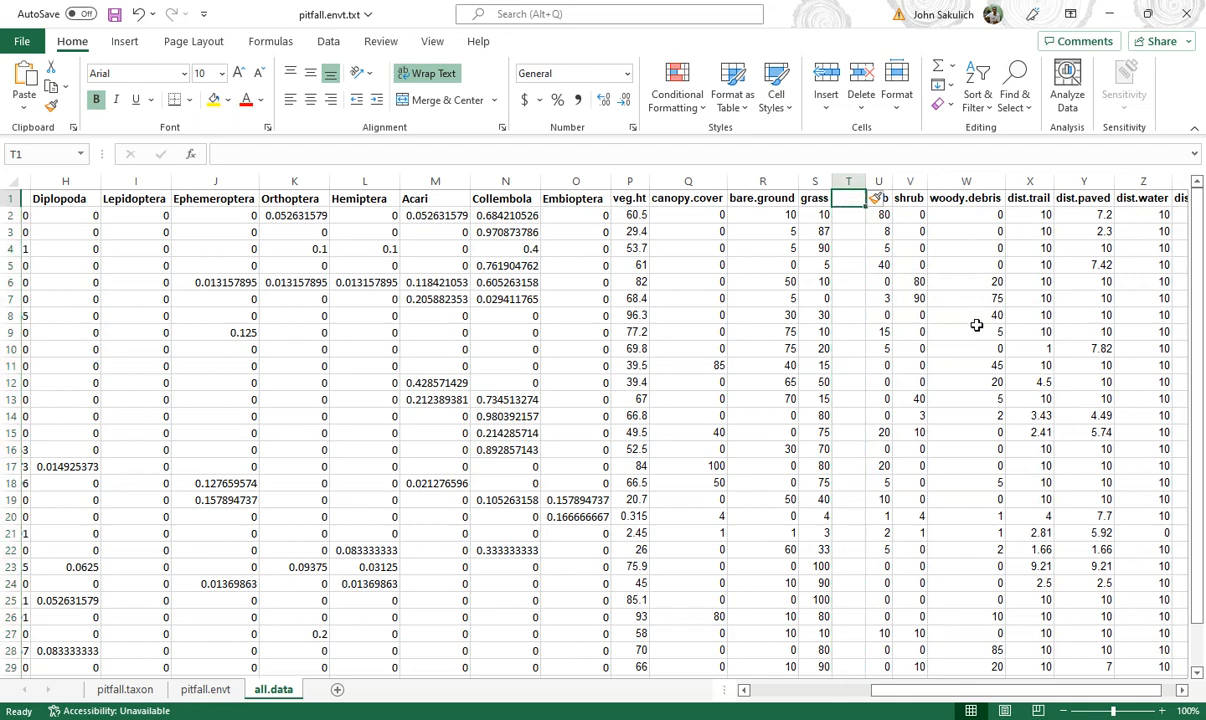
pyautogui.write('gr')
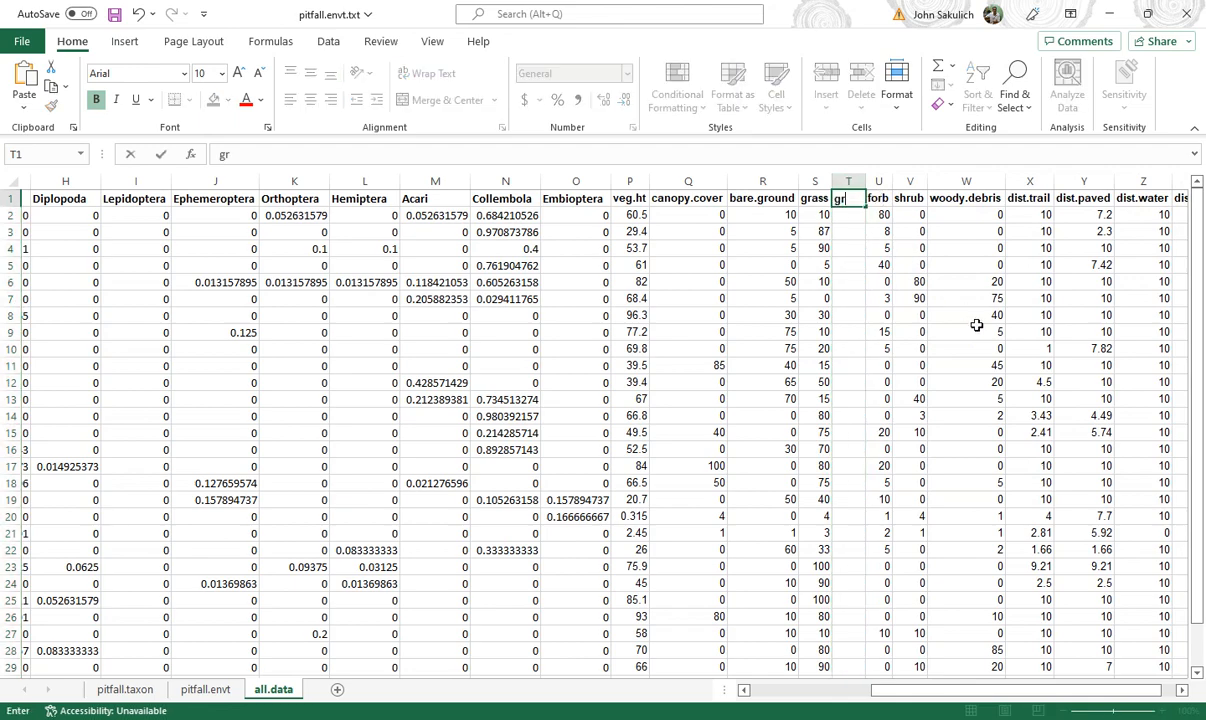
pyautogui.write('ass.HL')
pyautogui.press('Return')
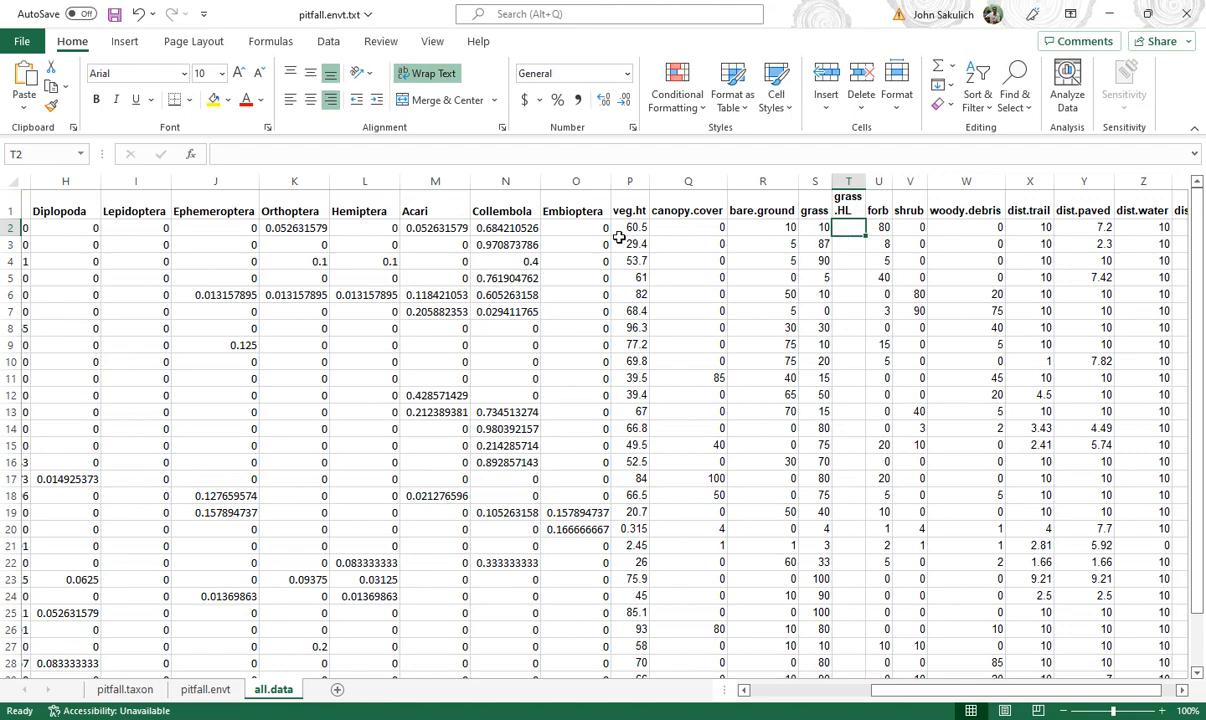
pyautogui.rightClick(848, 181)
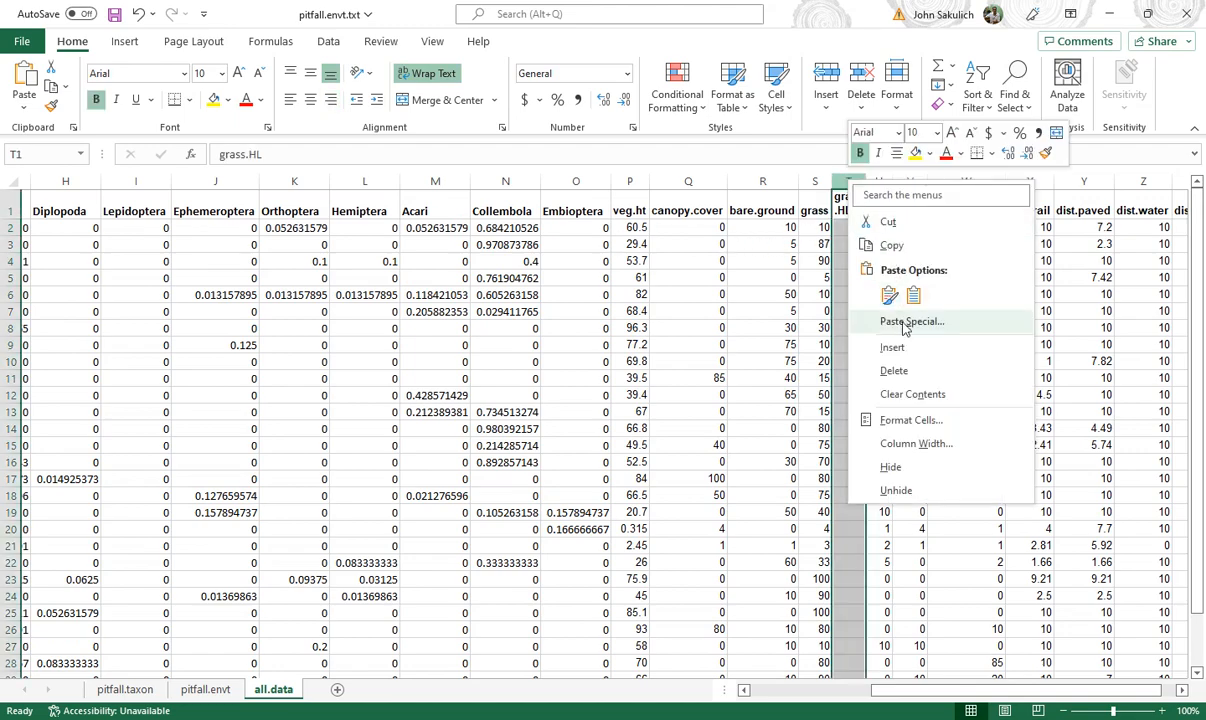
pyautogui.click(900, 373)
# Sort the all.data table by the grass column's cell values from smallest to largest, keeping the header row
pyautogui.click(818, 216)
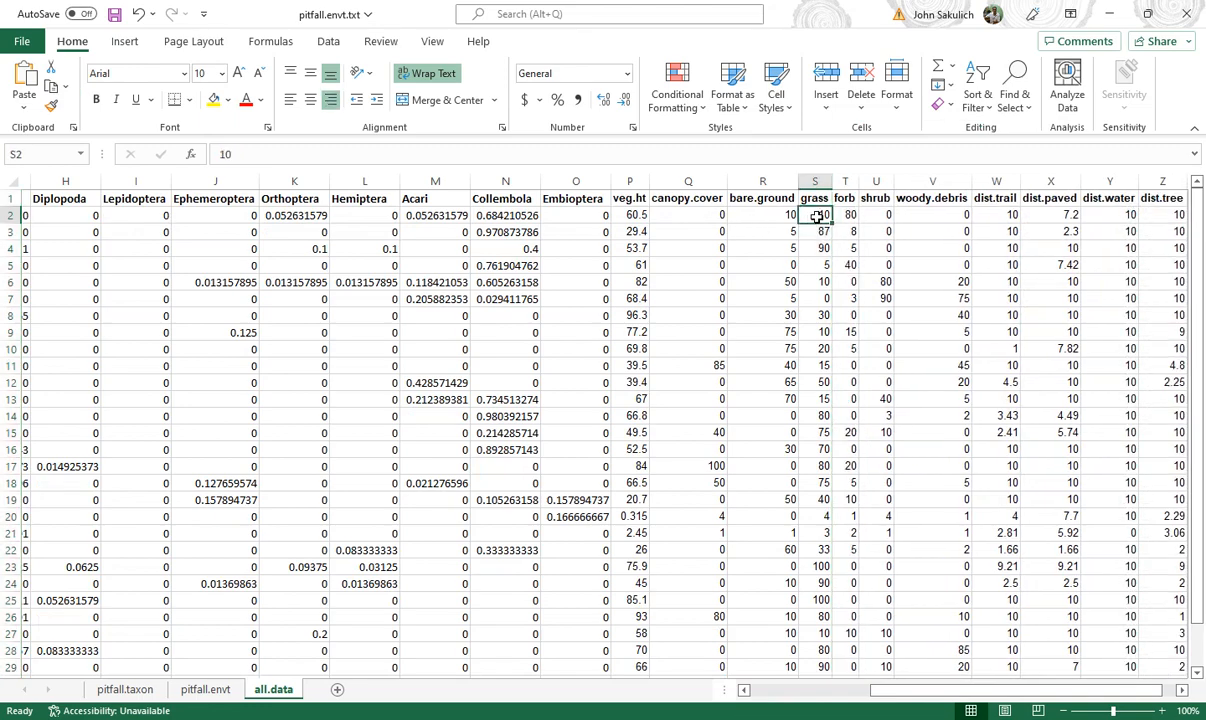
pyautogui.click(330, 43)
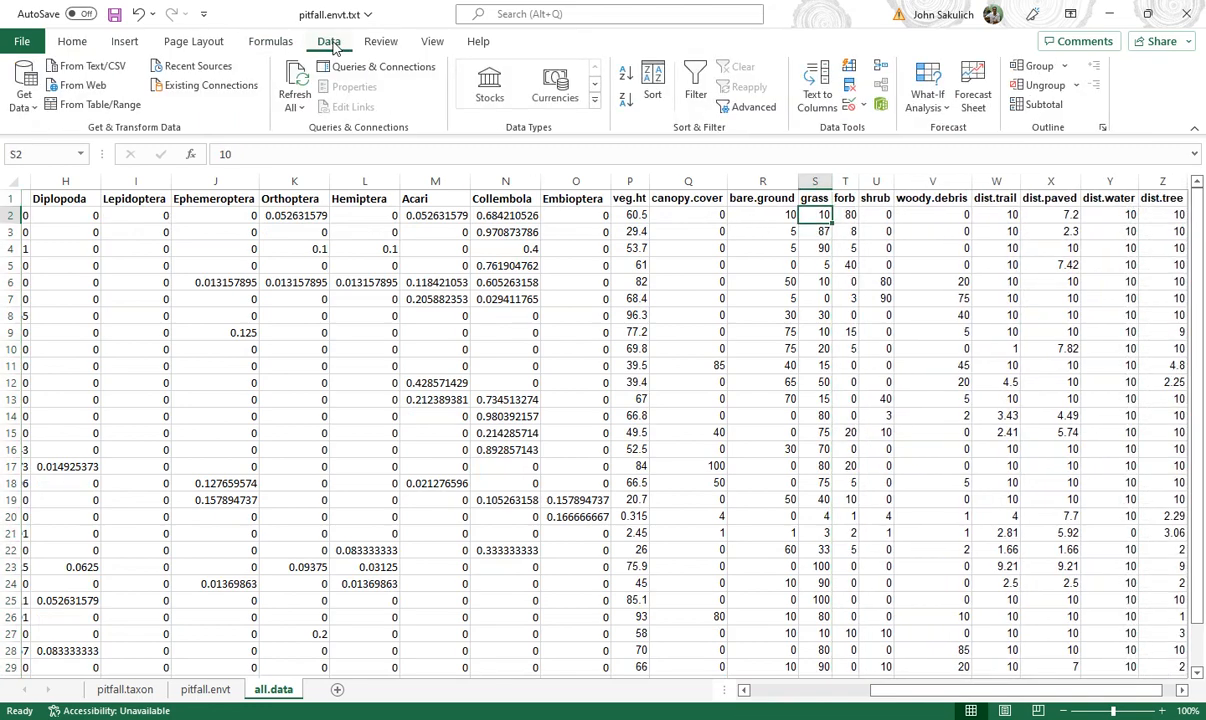
pyautogui.click(653, 84)
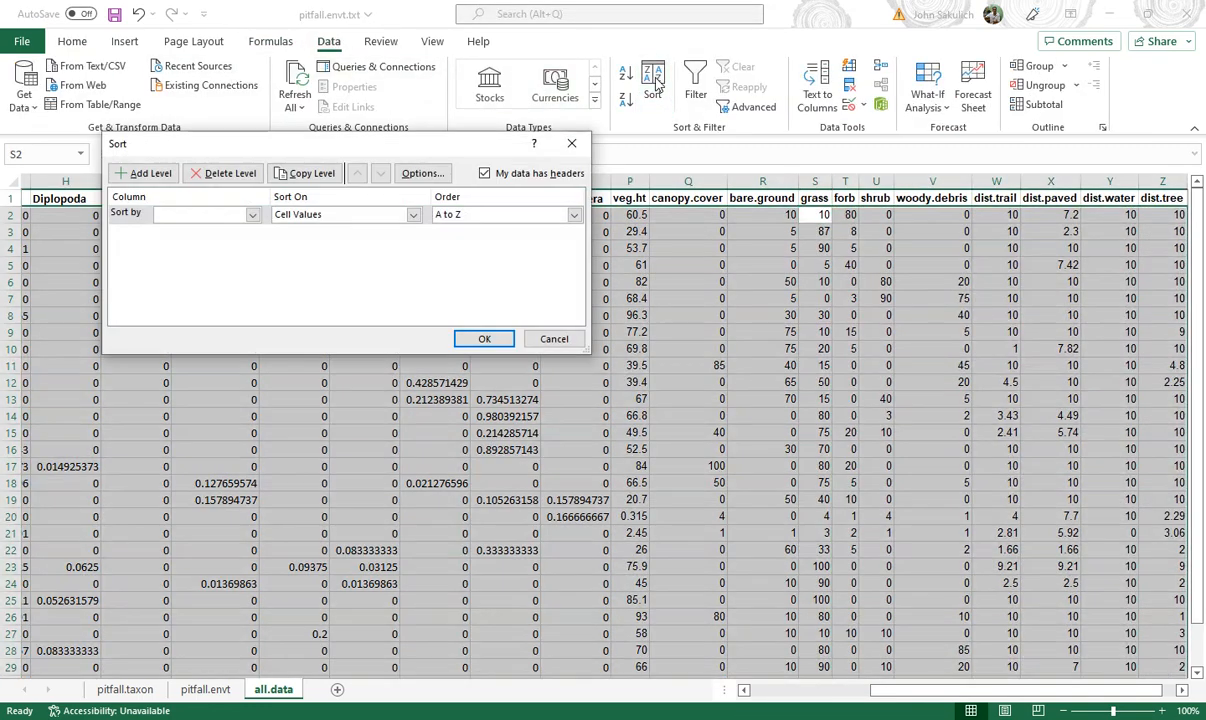
pyautogui.click(252, 215)
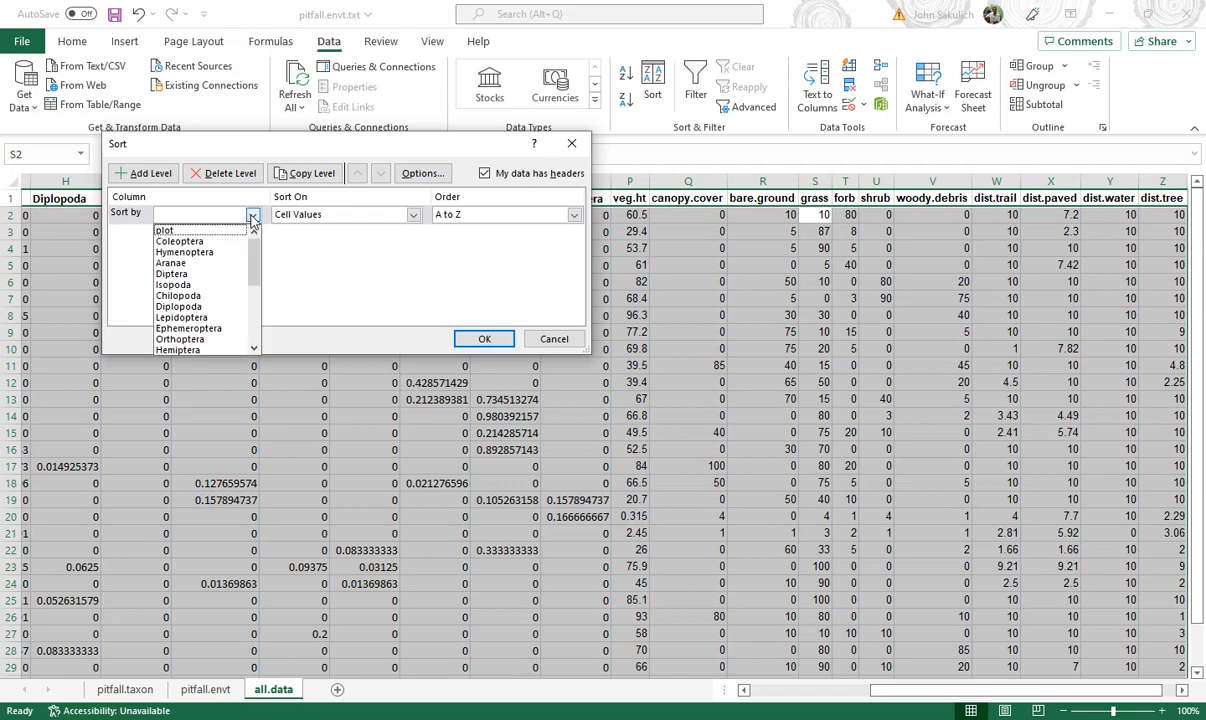
pyautogui.scroll(-3, 229, 275)
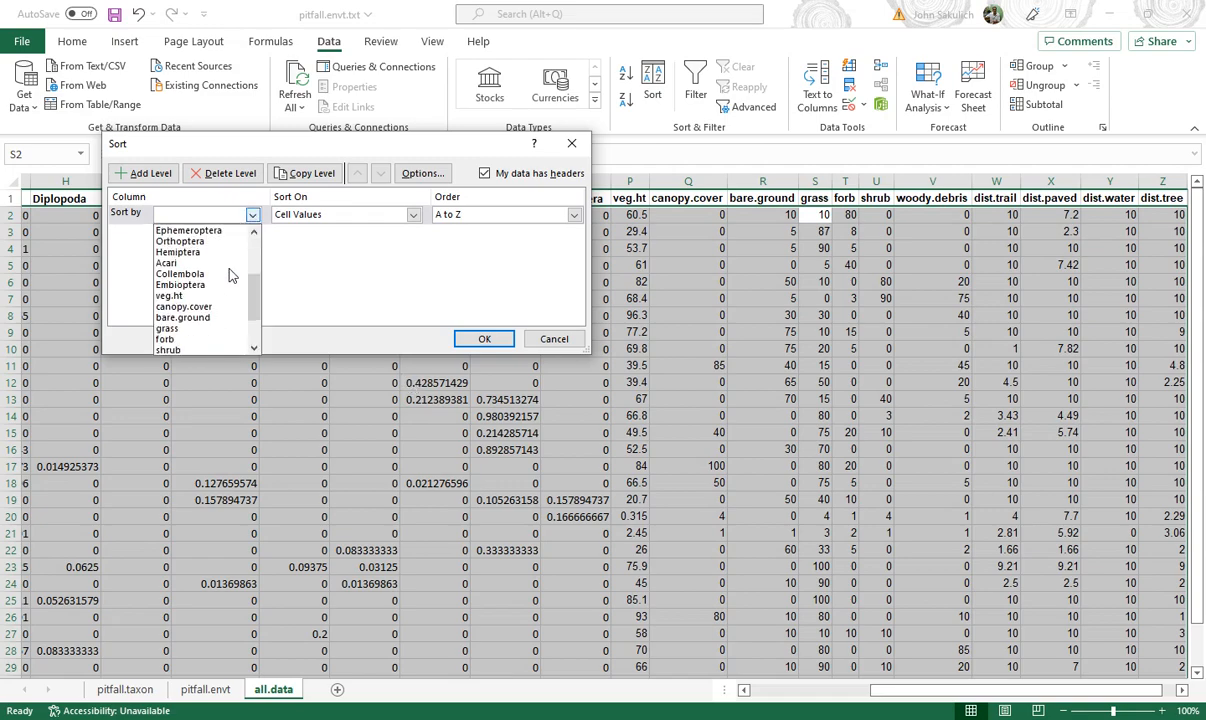
pyautogui.click(185, 328)
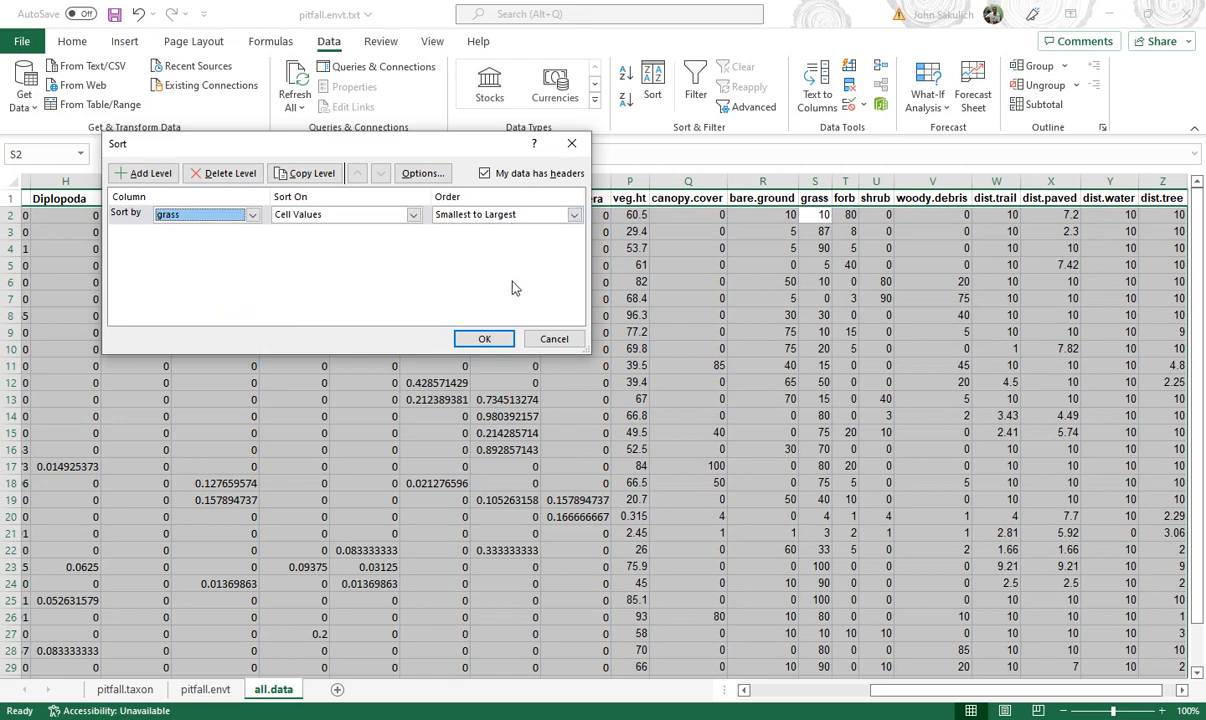
pyautogui.click(484, 338)
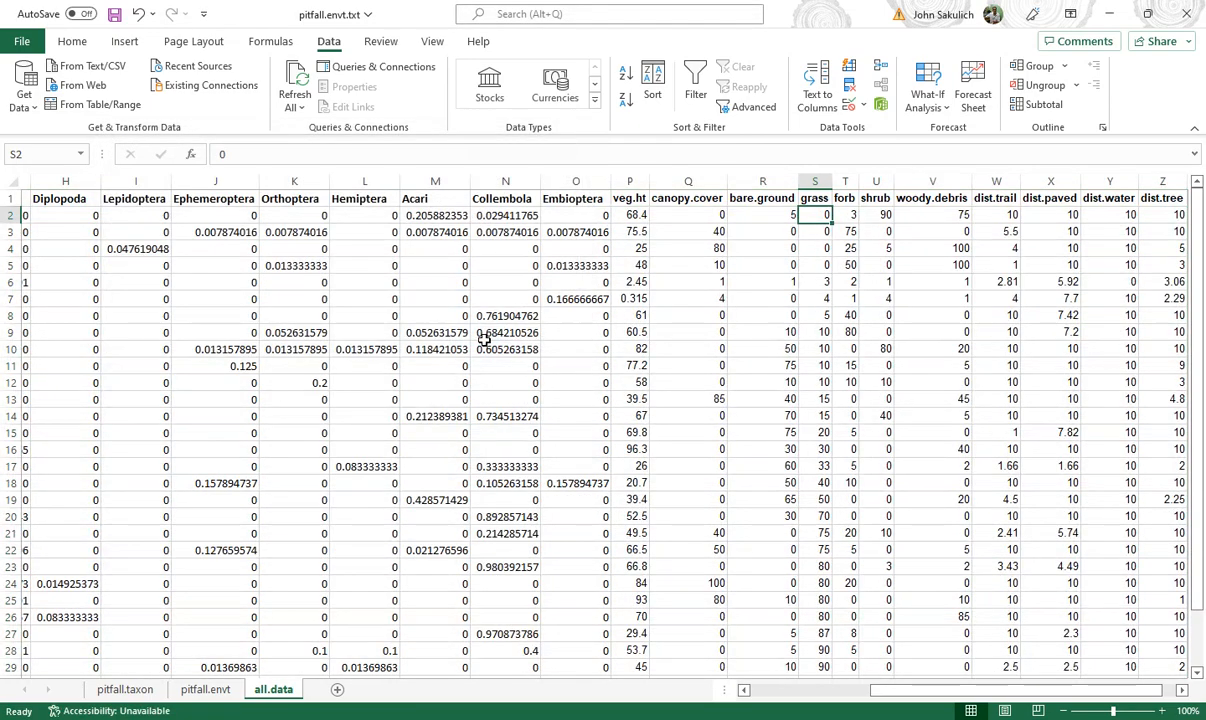
# Insert a new column between grass and forb and give it the header grass.HL
pyautogui.click(846, 180)
pyautogui.rightClick(846, 180)
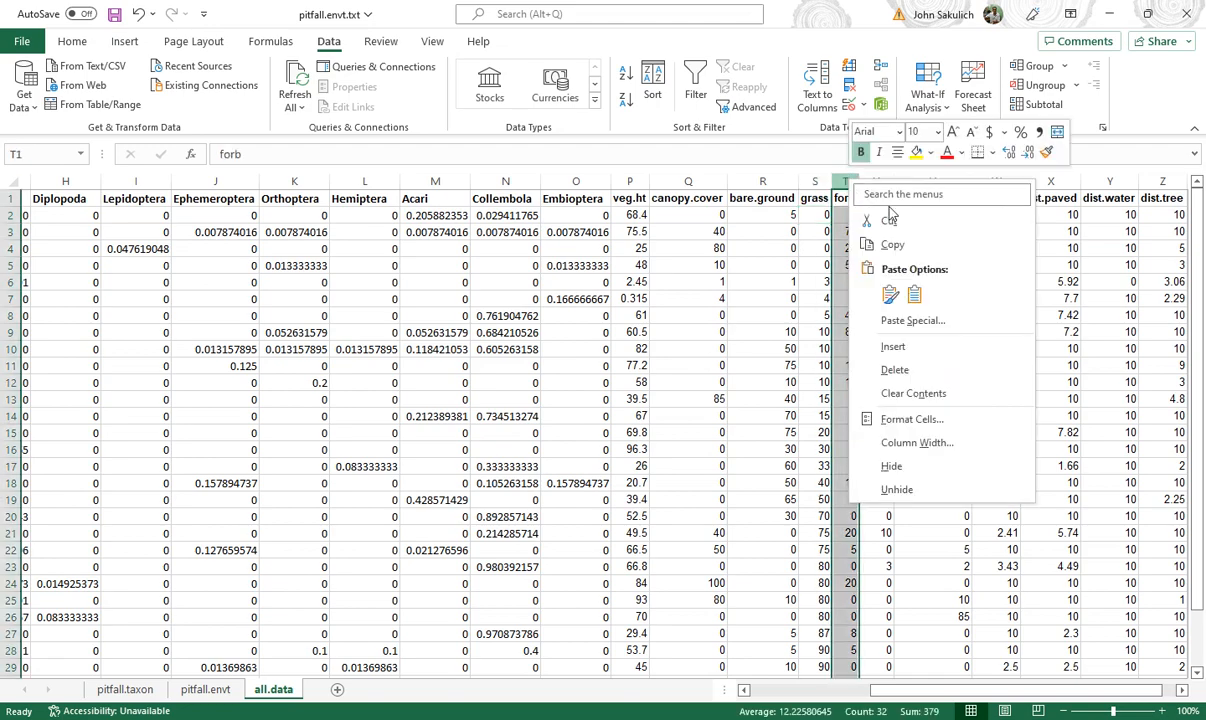
pyautogui.click(880, 326)
pyautogui.click(851, 199)
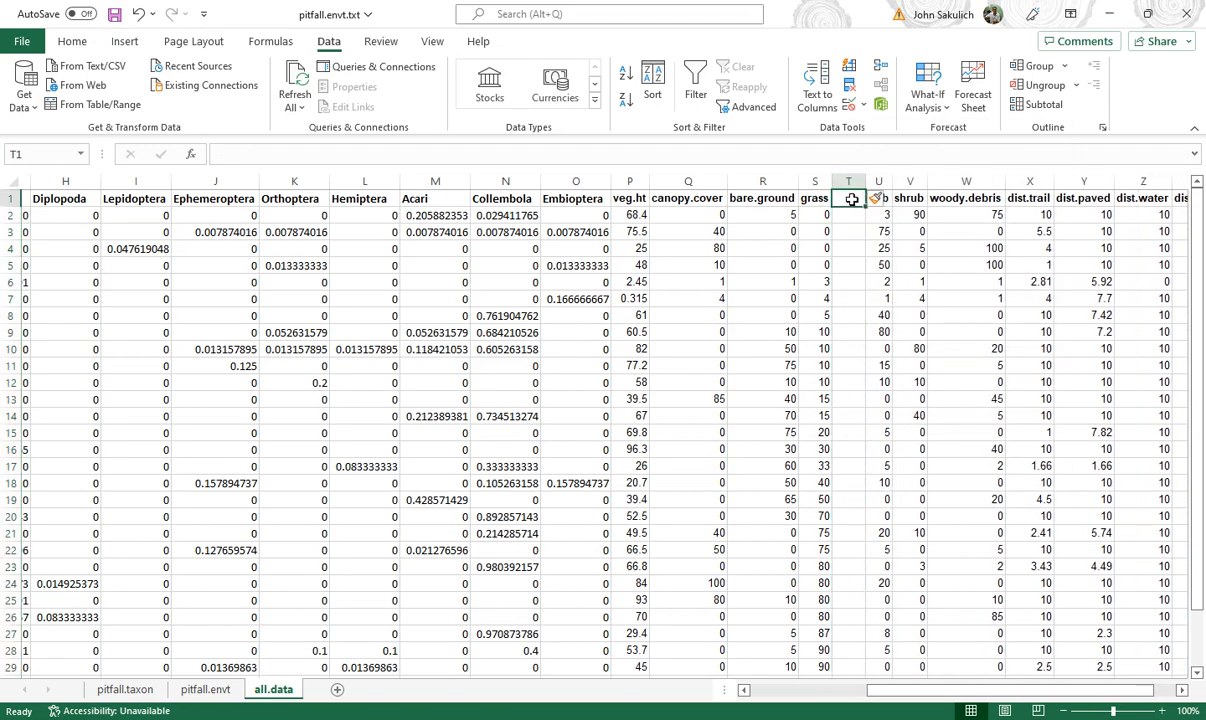
pyautogui.write('grass')
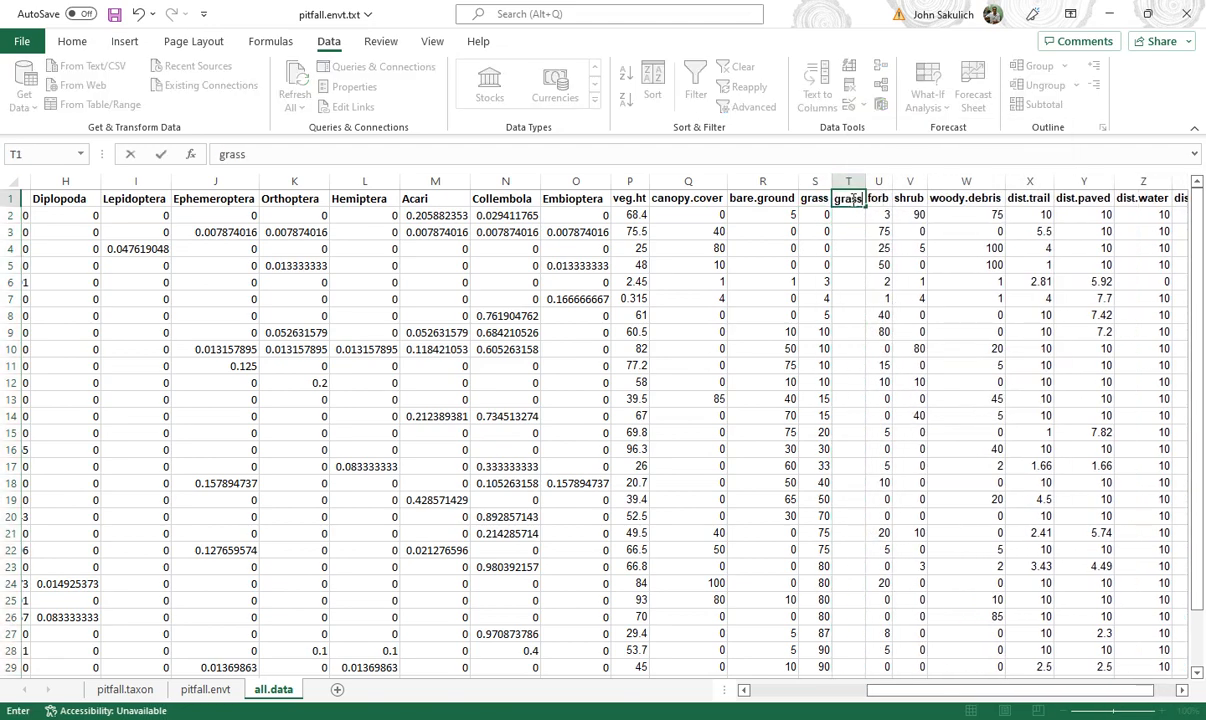
pyautogui.write('.HL')
pyautogui.press('Return')
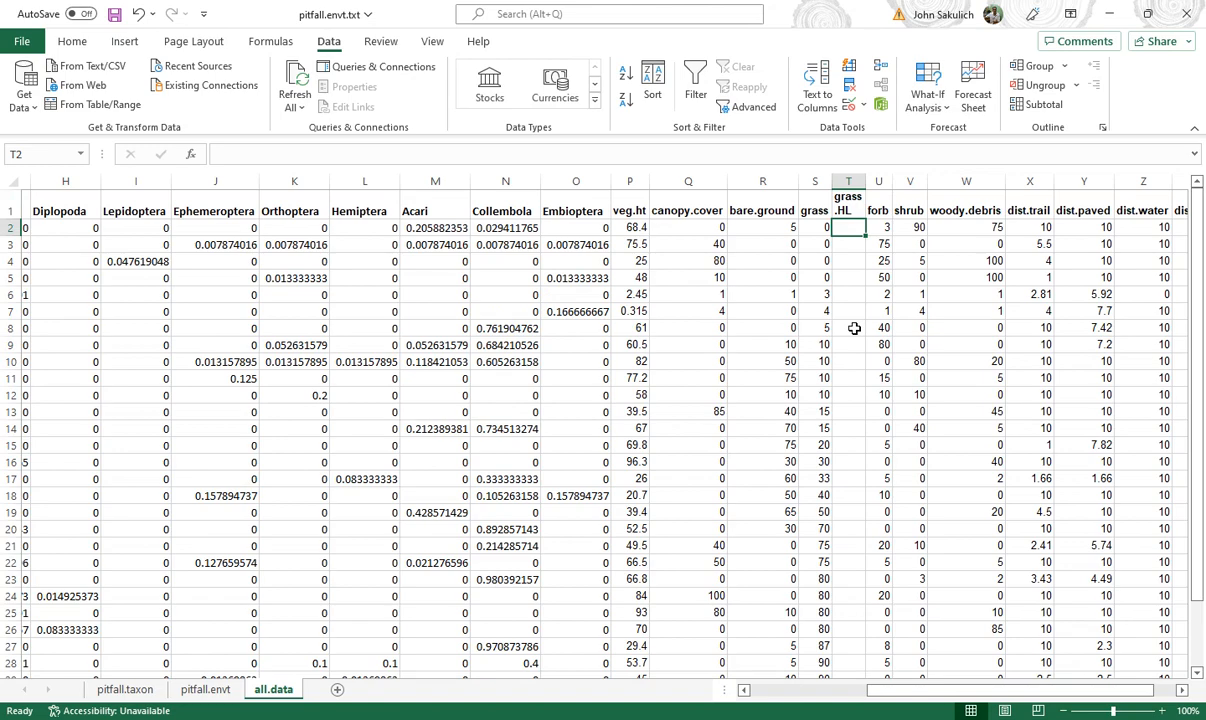
# Fill the grass.HL column with low for rows 2 to 17, covering grass values from 0 to 33
pyautogui.write('lo')
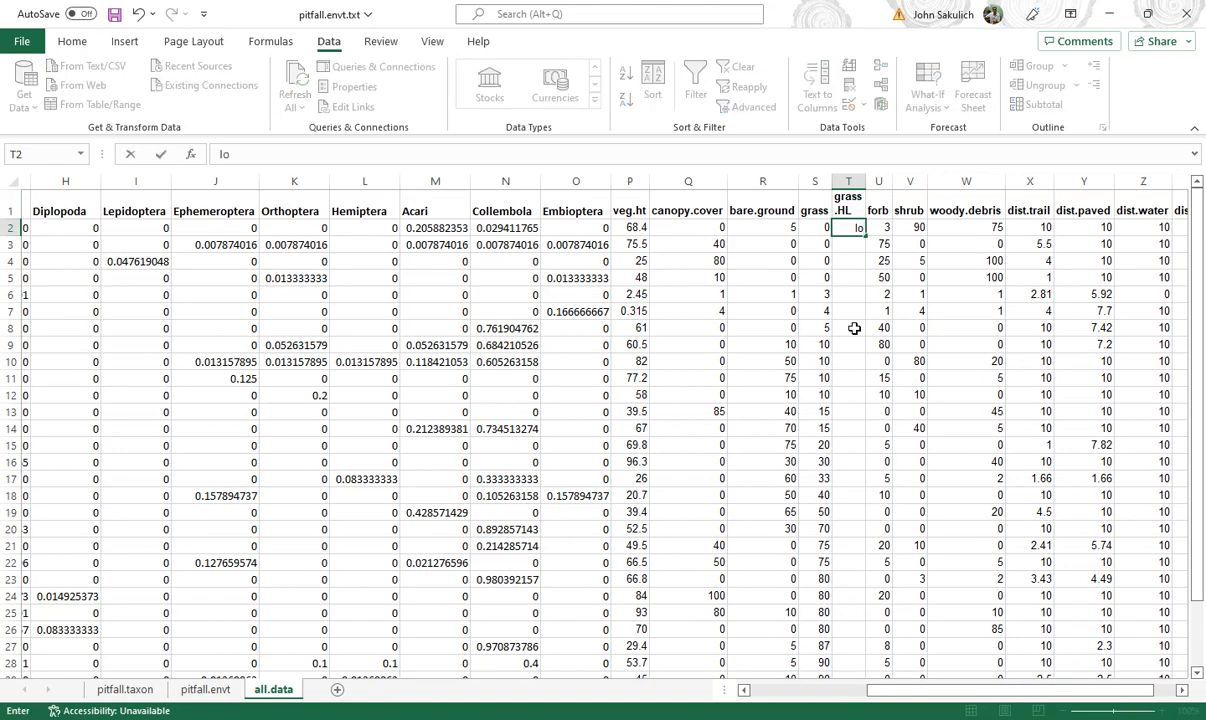
pyautogui.write('w')
pyautogui.press('Return')
pyautogui.write('low')
pyautogui.press('Return')
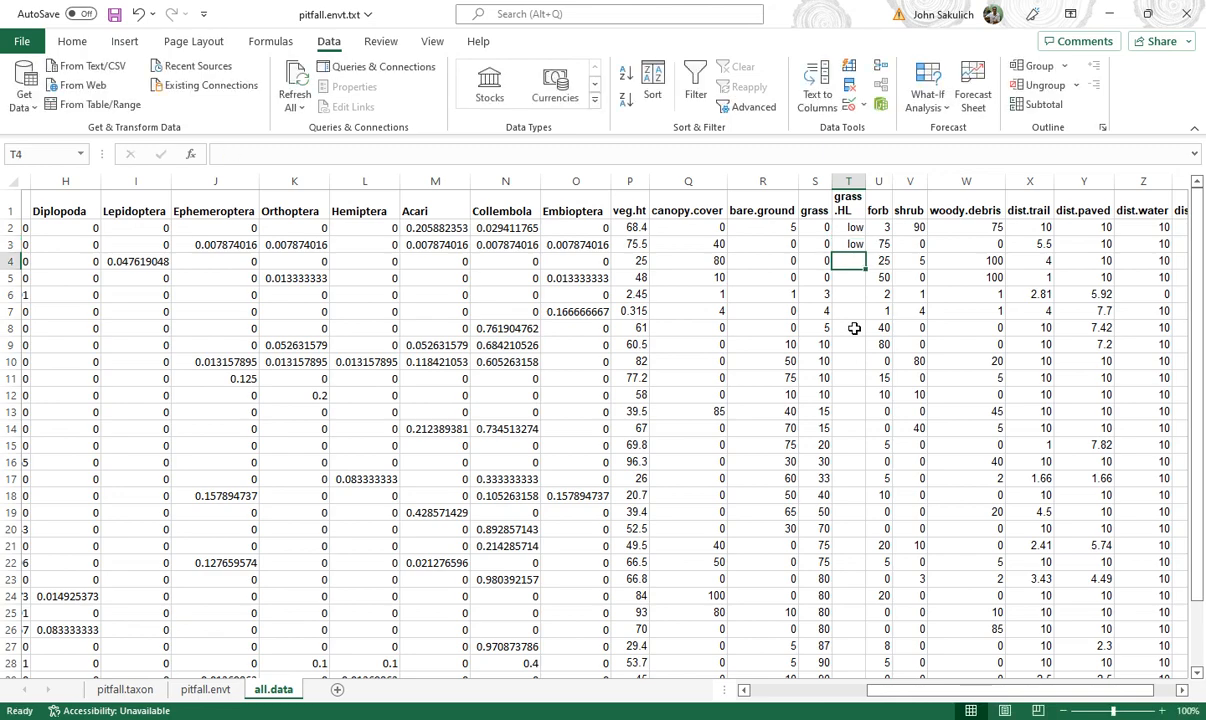
pyautogui.moveTo(850, 228); pyautogui.dragTo(851, 304)
pyautogui.click(851, 231)
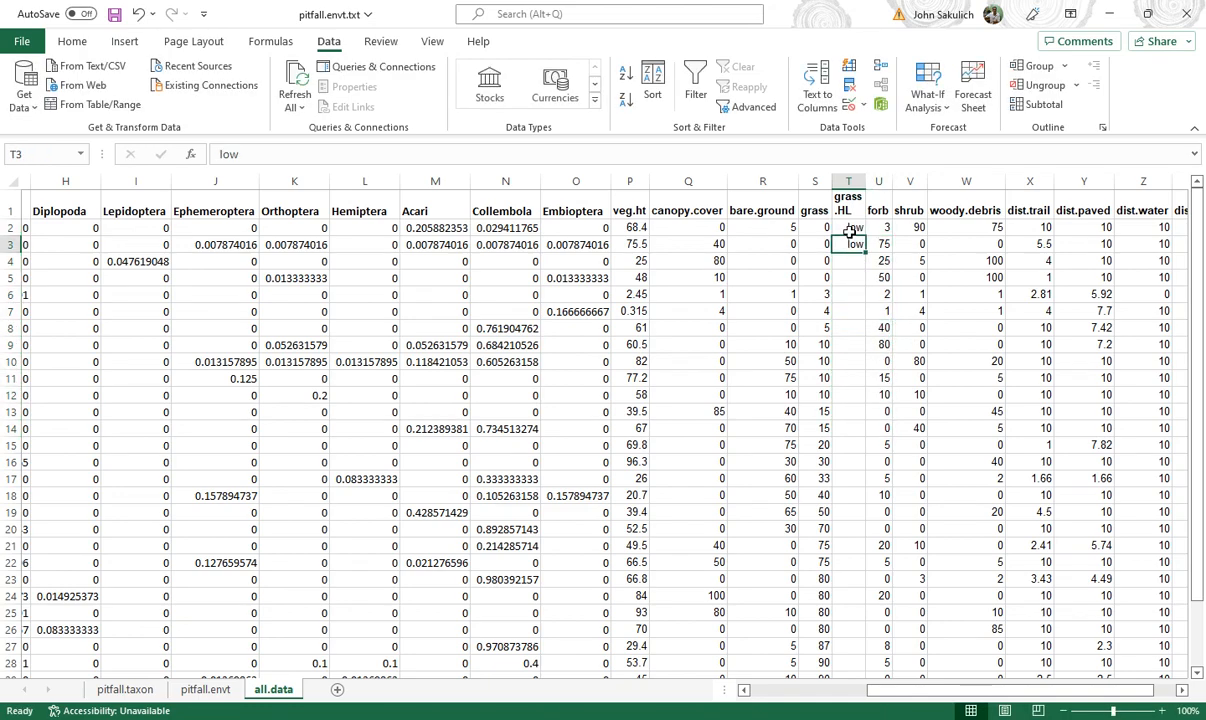
pyautogui.moveTo(851, 231); pyautogui.dragTo(863, 480)
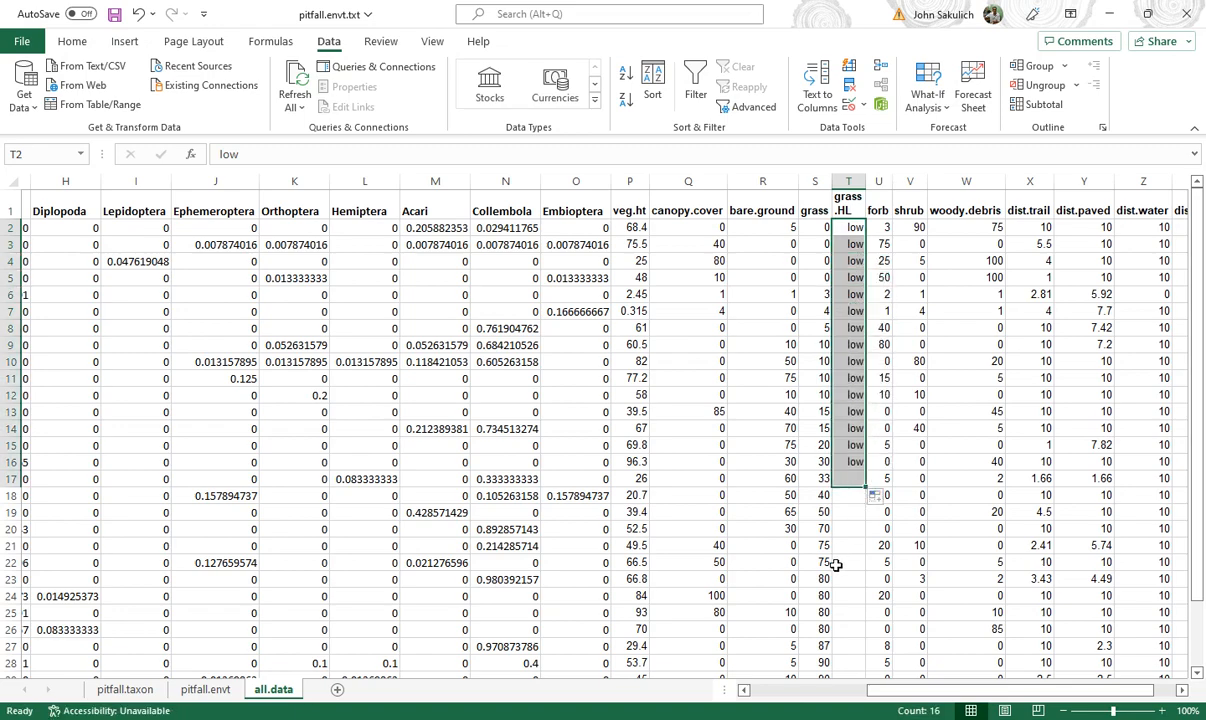
# Fill the grass.HL column with high from row 18 through the last data row, 32
pyautogui.scroll(-2, 830, 440)
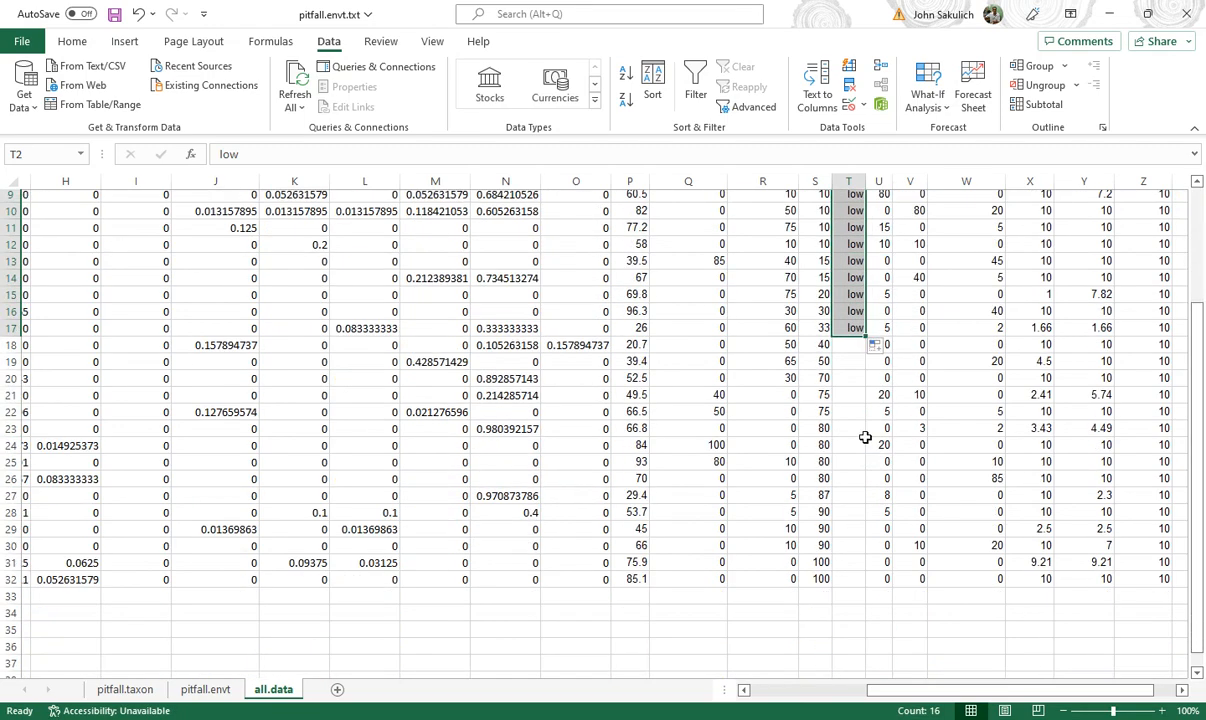
pyautogui.click(843, 345)
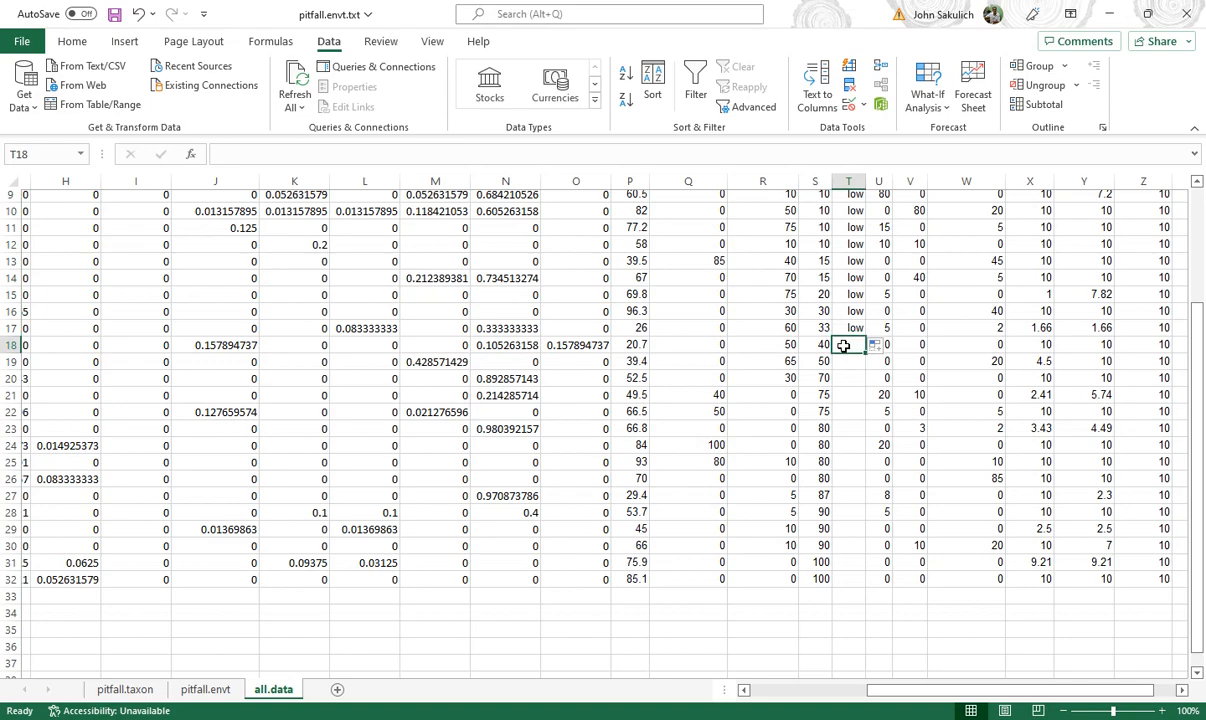
pyautogui.write('high')
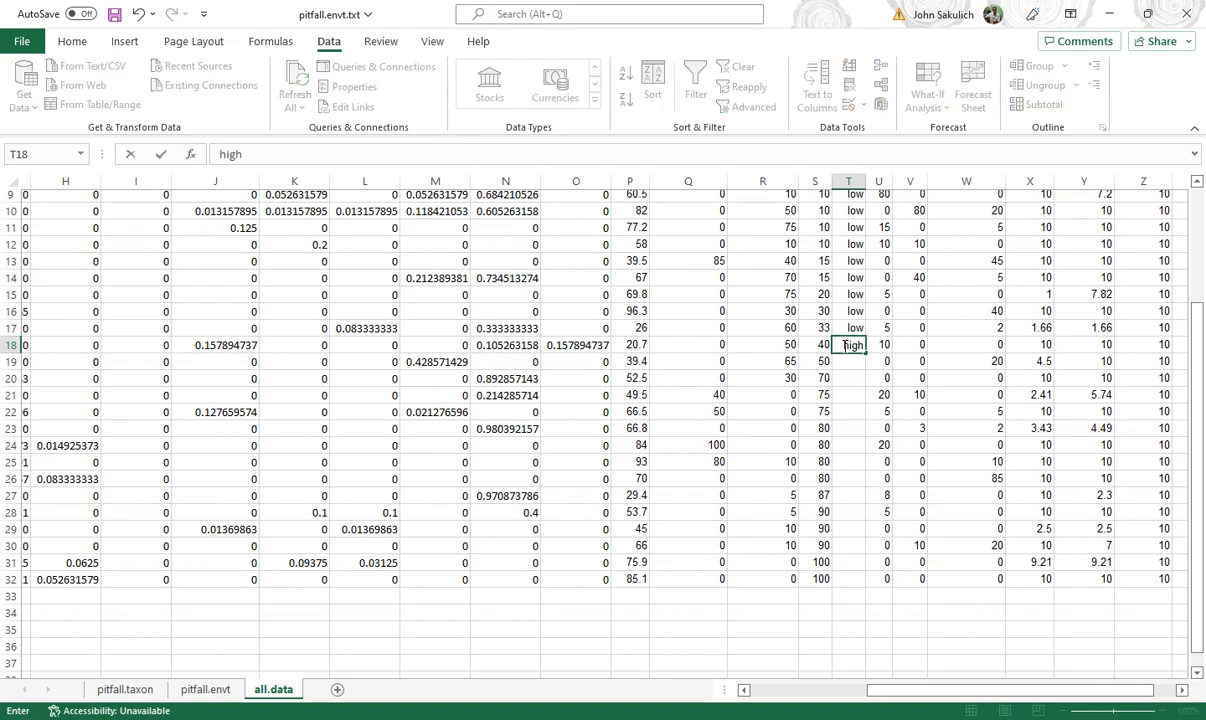
pyautogui.press('Return')
pyautogui.write('high')
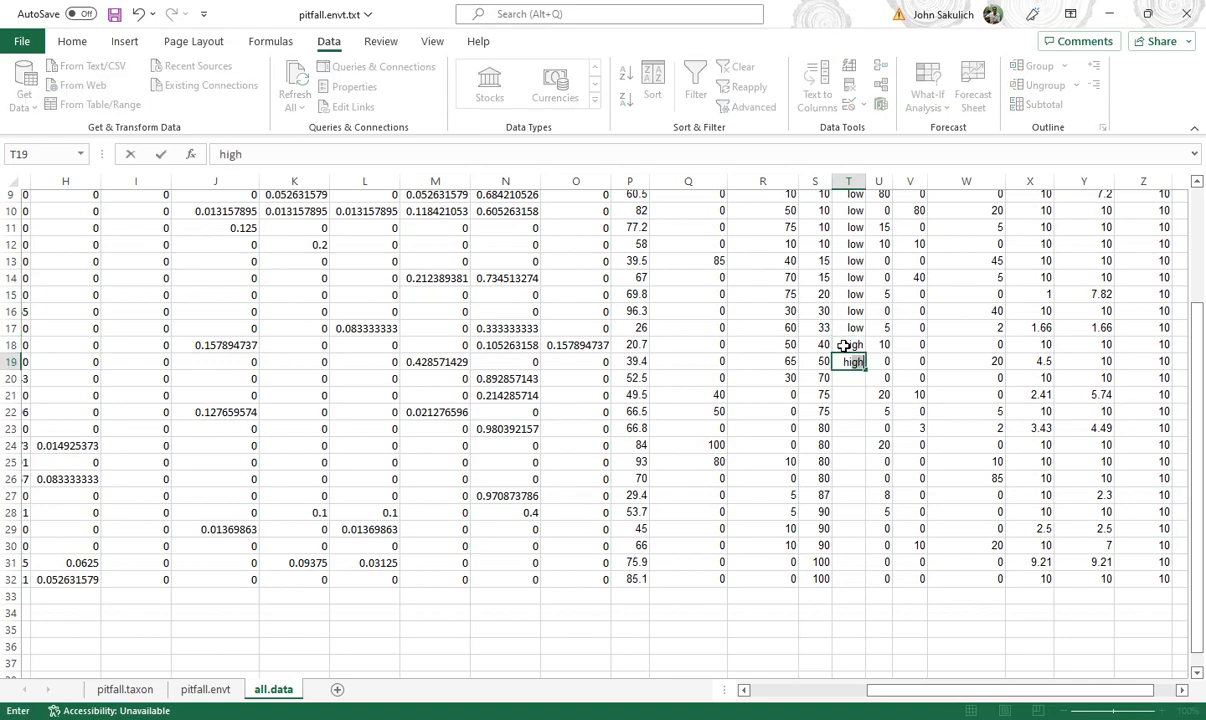
pyautogui.press('Return')
pyautogui.moveTo(844, 345); pyautogui.dragTo(868, 583)
pyautogui.scroll(3, 889, 350)
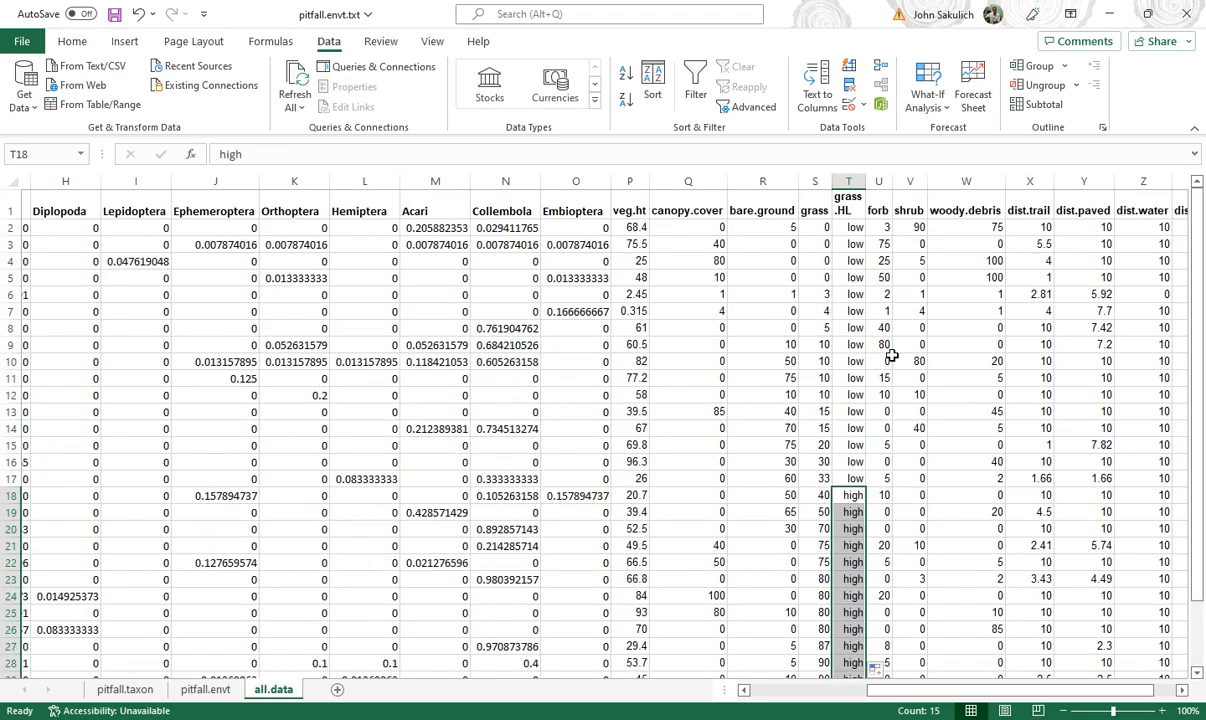
pyautogui.scroll(-1, 891, 356)
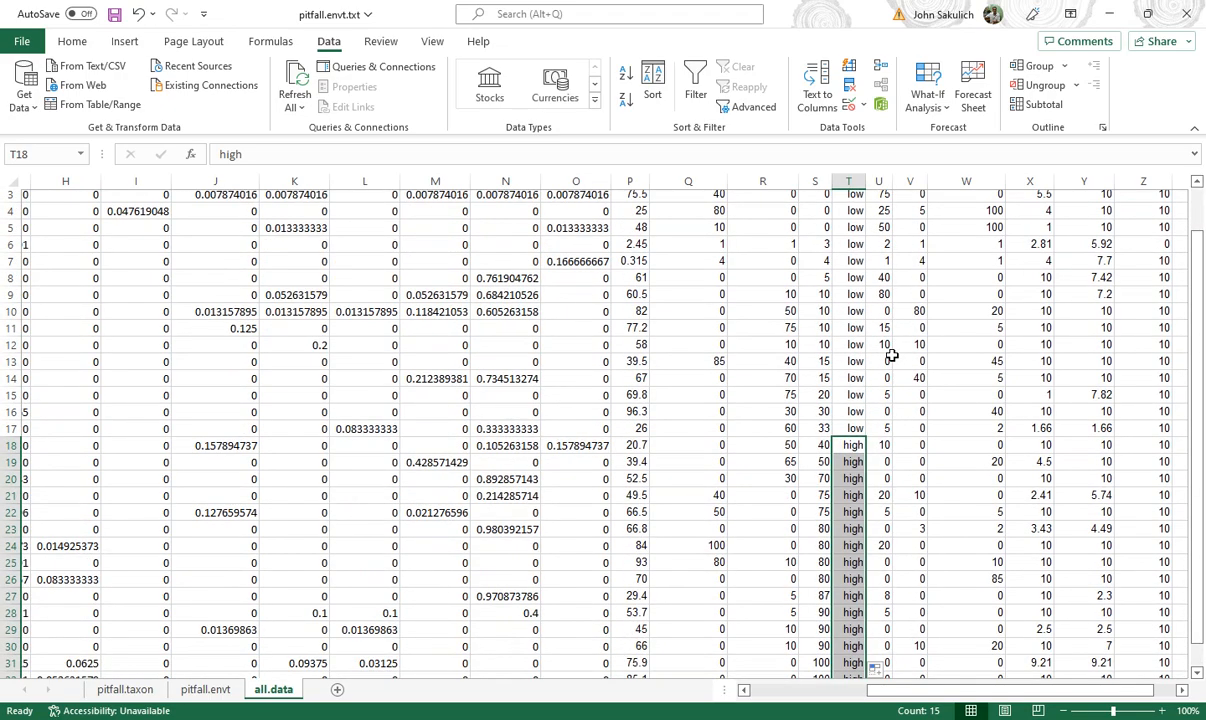
pyautogui.scroll(-3, 889, 350)
pyautogui.scroll(4, 640, 355)
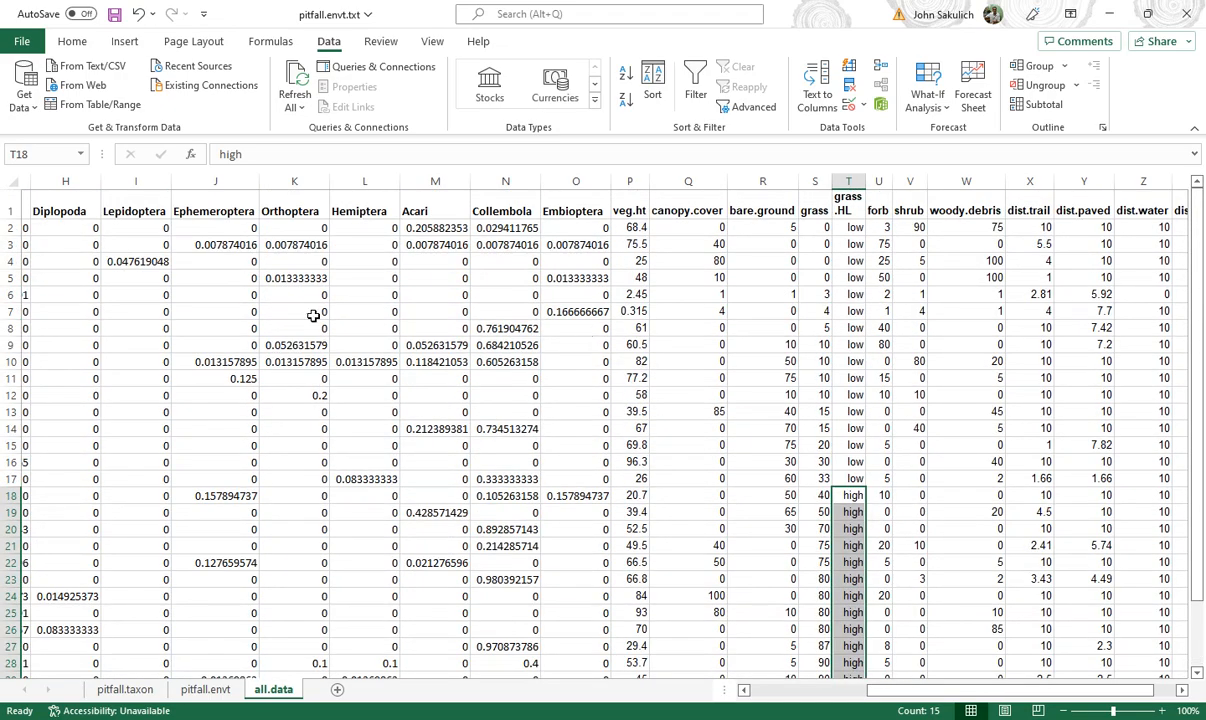
# Save the workbook, and save only the all.data sheet as the tab-delimited text file pitfall.full.txt in the BL403 folder
pyautogui.click(60, 226)
pyautogui.click(114, 15)
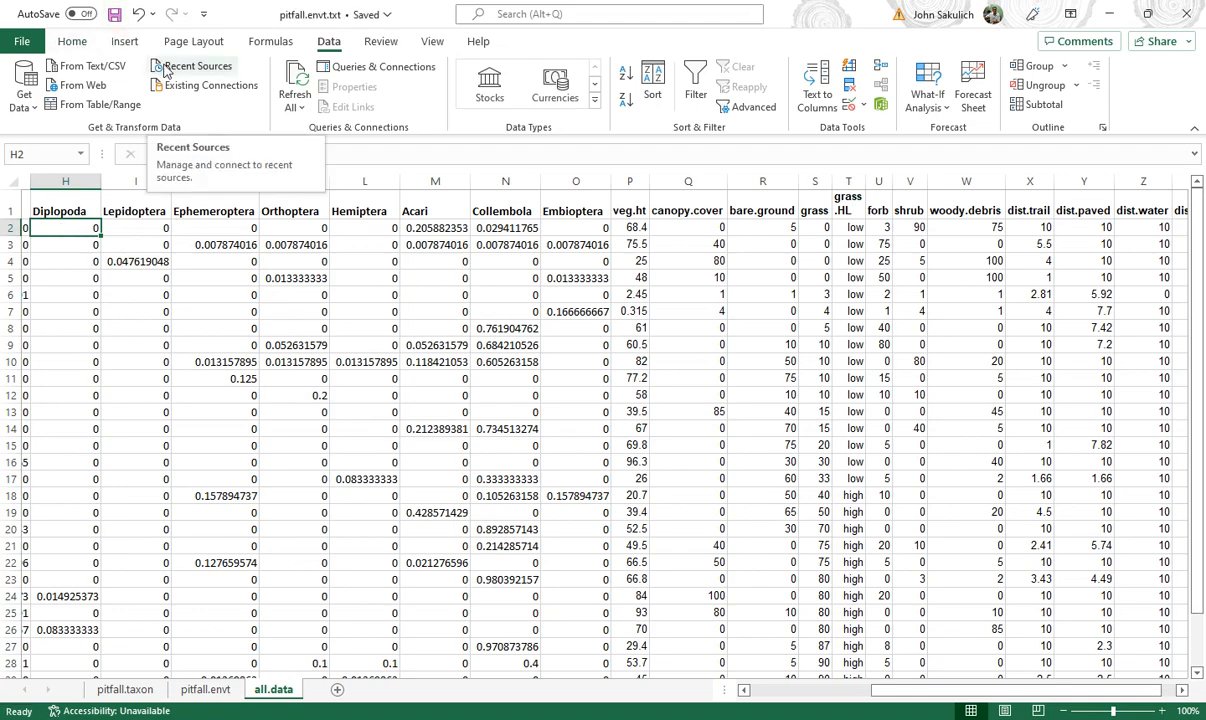
pyautogui.click(20, 42)
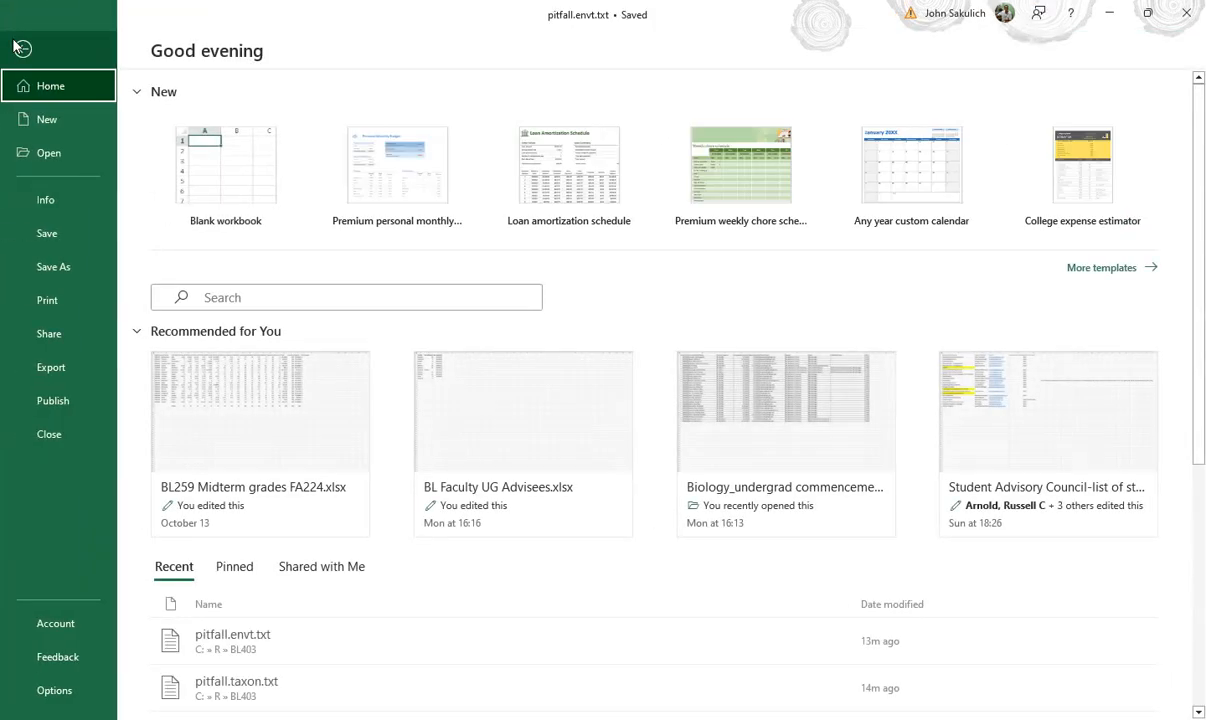
pyautogui.click(43, 269)
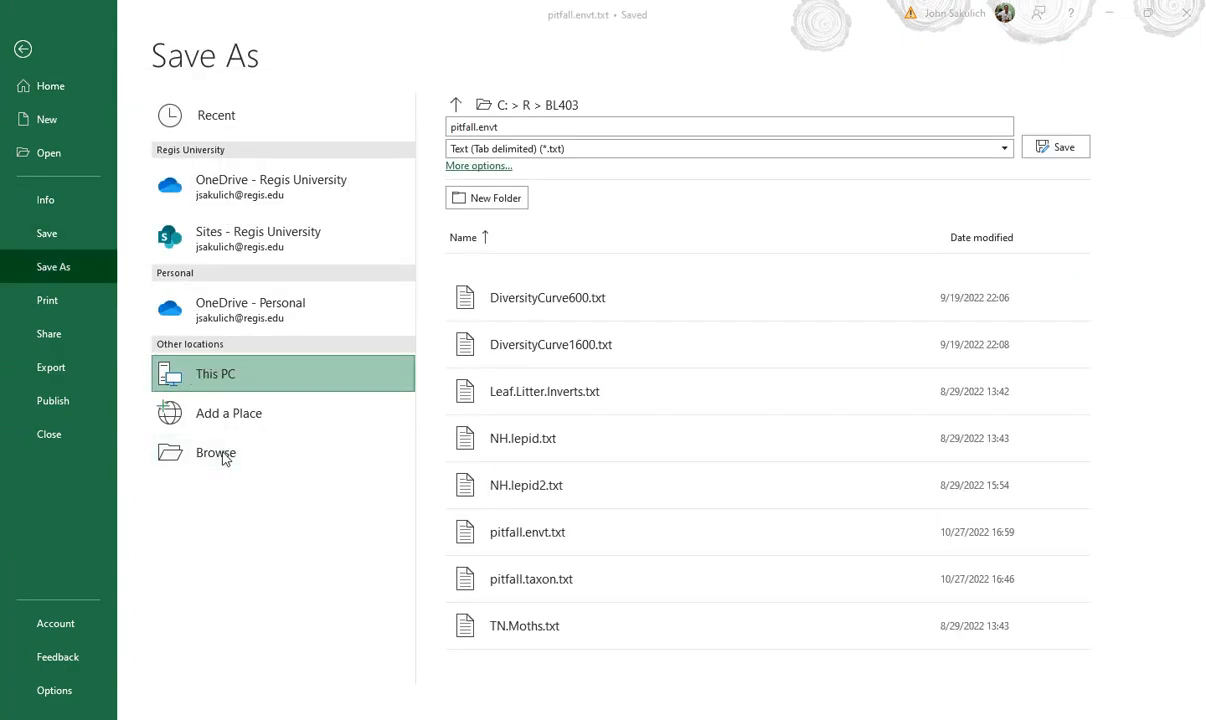
pyautogui.click(222, 456)
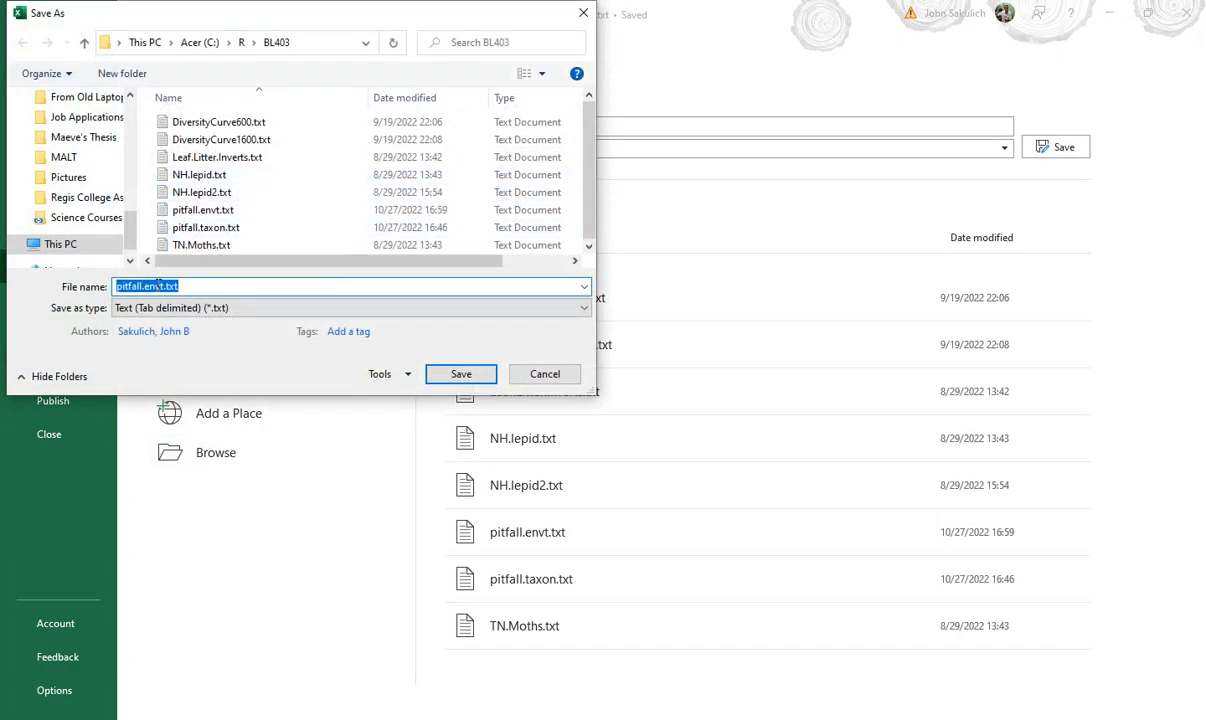
pyautogui.click(158, 286)
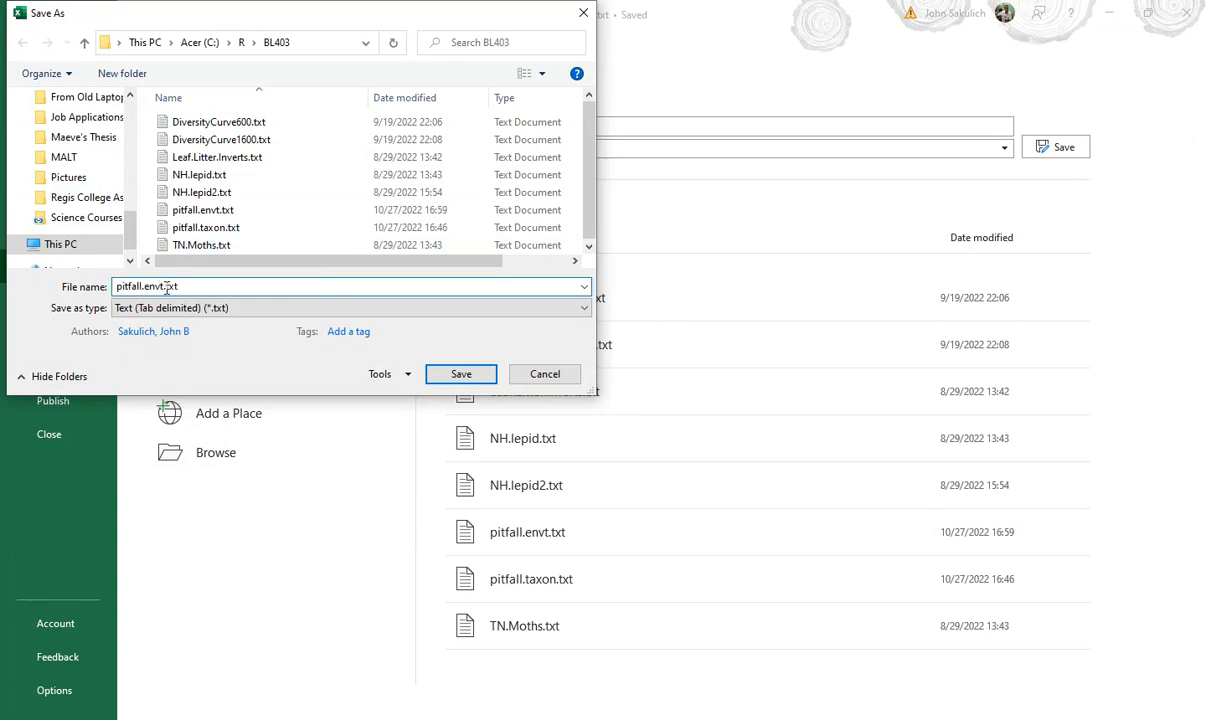
pyautogui.press('BackSpace')
pyautogui.press('BackSpace')
pyautogui.press('BackSpace')
pyautogui.press('BackSpace')
pyautogui.press('BackSpace')
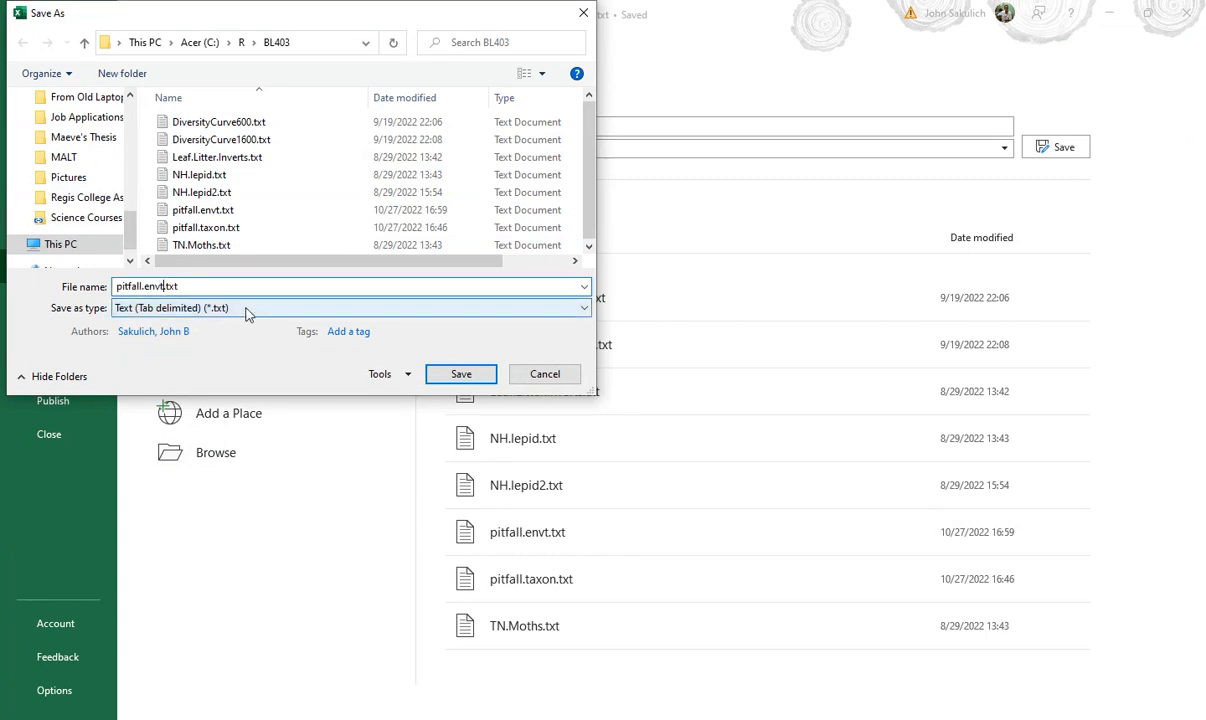
pyautogui.write('full.')
pyautogui.click(205, 286)
pyautogui.click(455, 375)
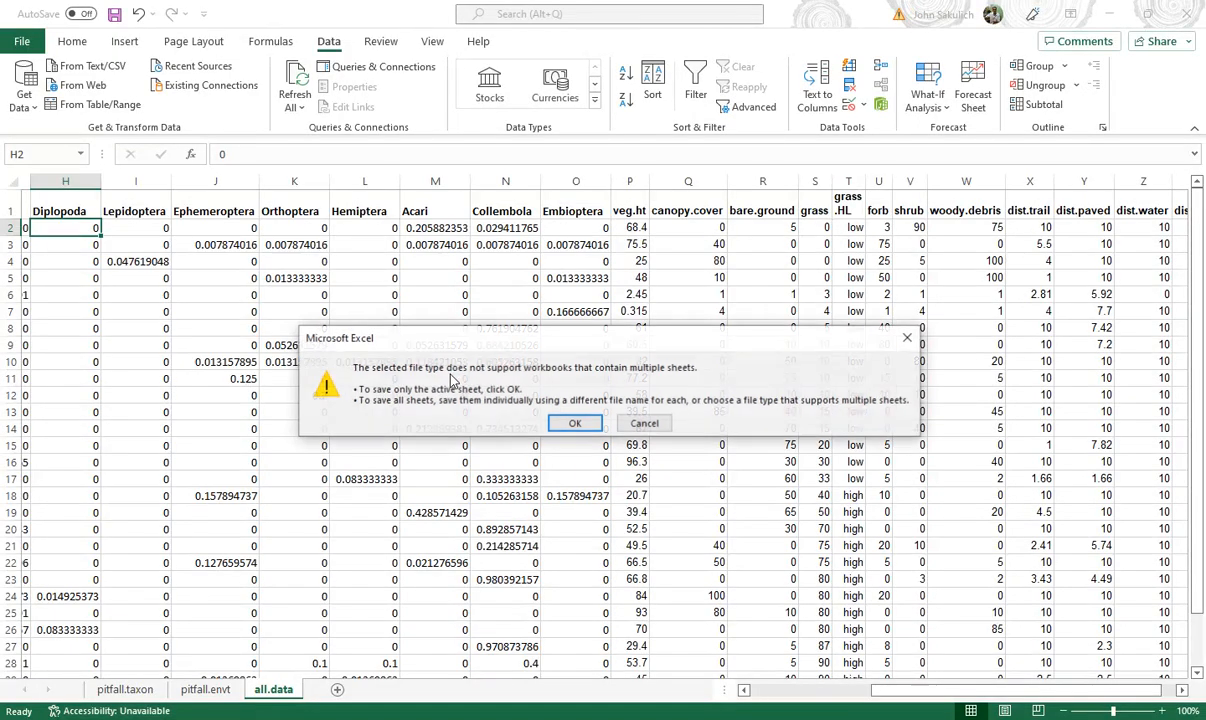
pyautogui.click(575, 423)
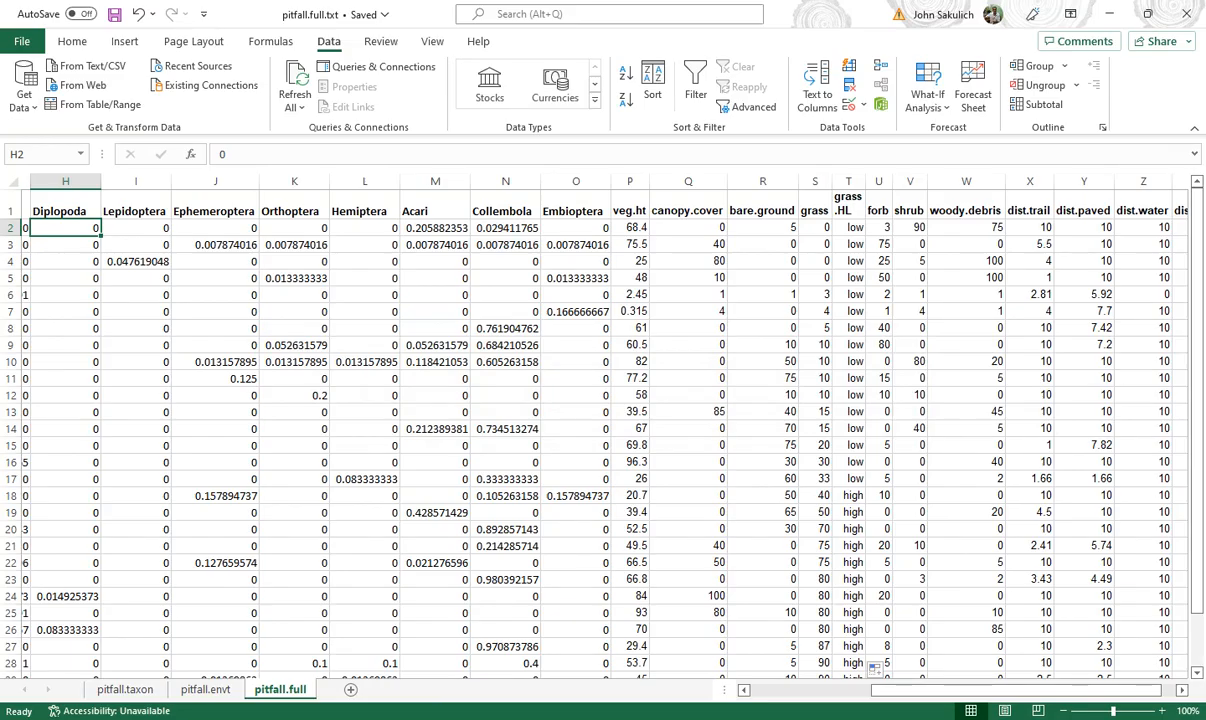
# Switch to RStudio and run the pitfallexample.R line that reads pitfall.full.txt into pitfall
pyautogui.hotkey('alt', 'Tab')
pyautogui.click(700, 306)
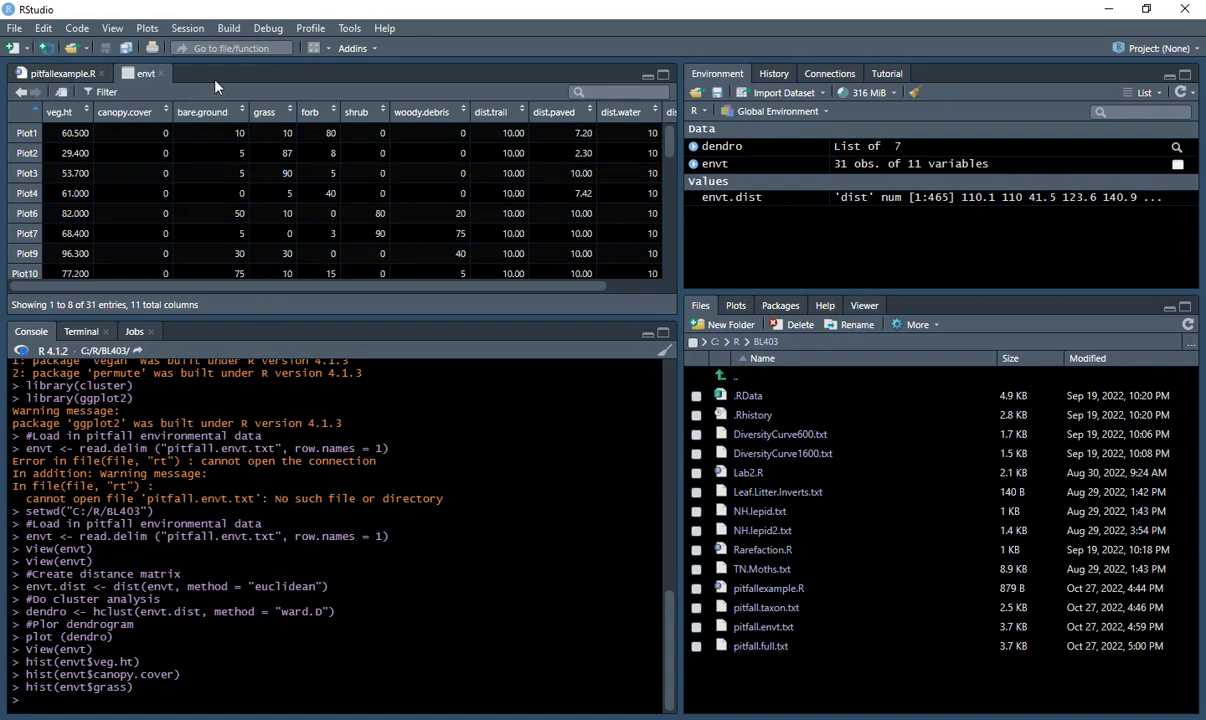
pyautogui.click(68, 73)
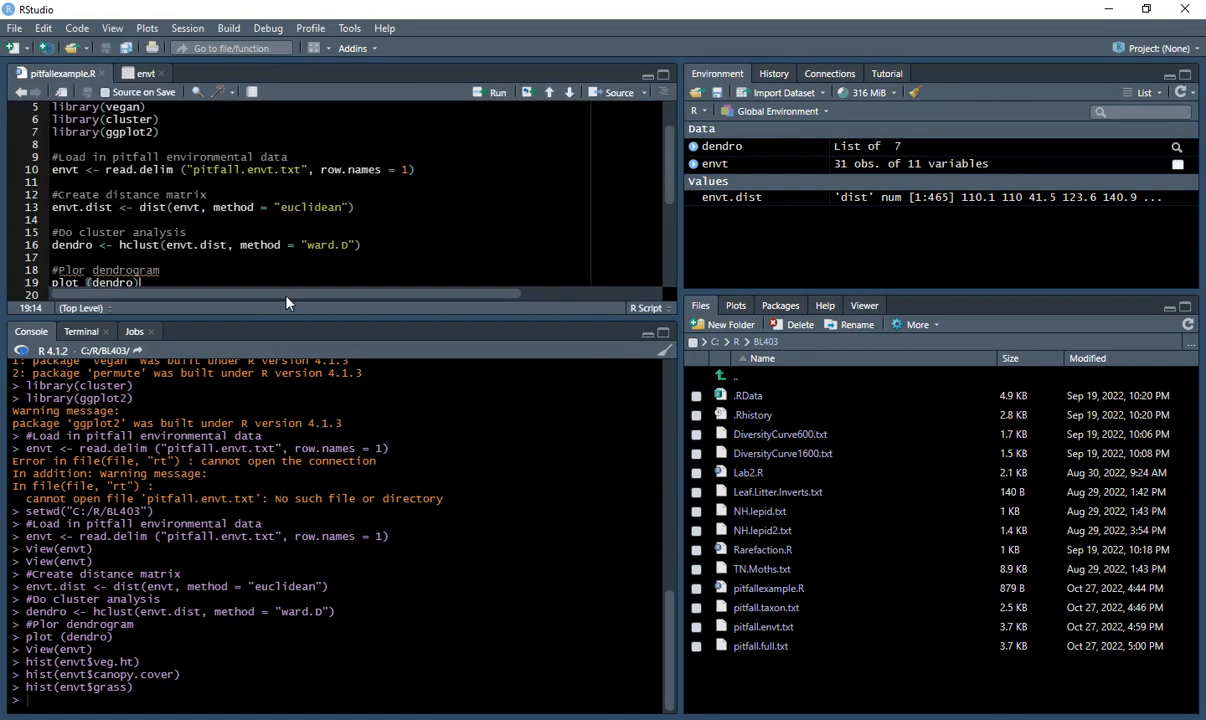
pyautogui.moveTo(279, 316); pyautogui.dragTo(280, 438)
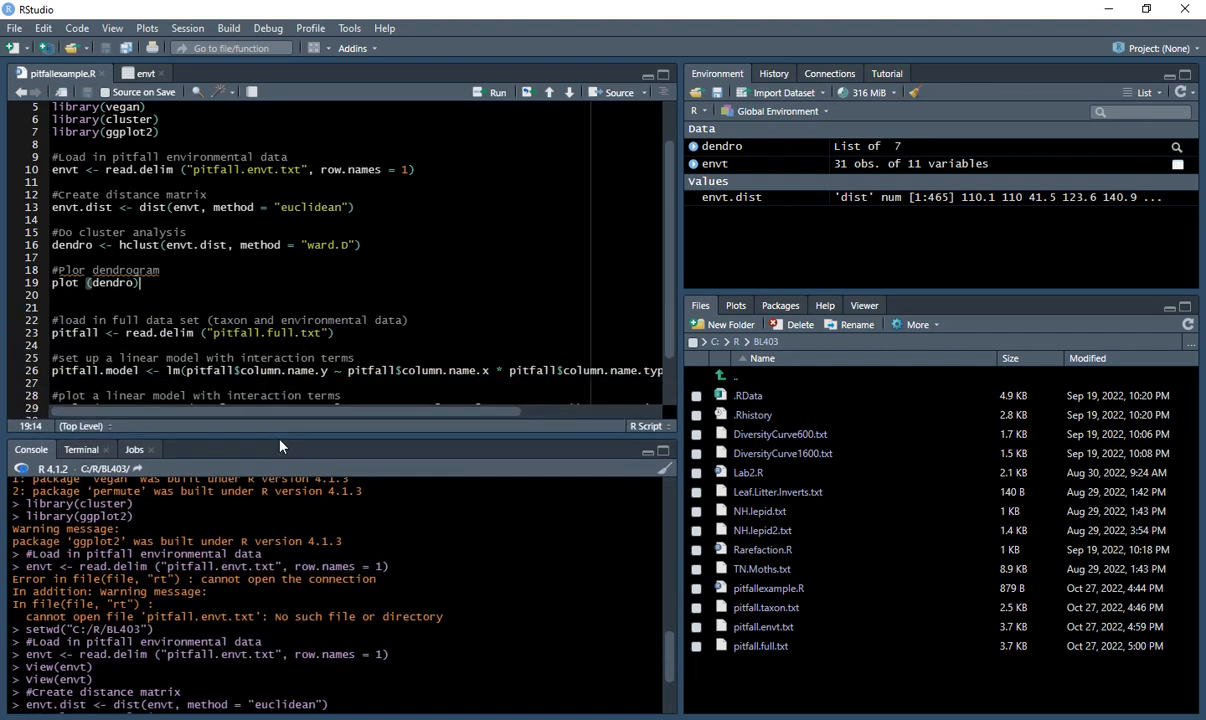
pyautogui.scroll(-2, 265, 303)
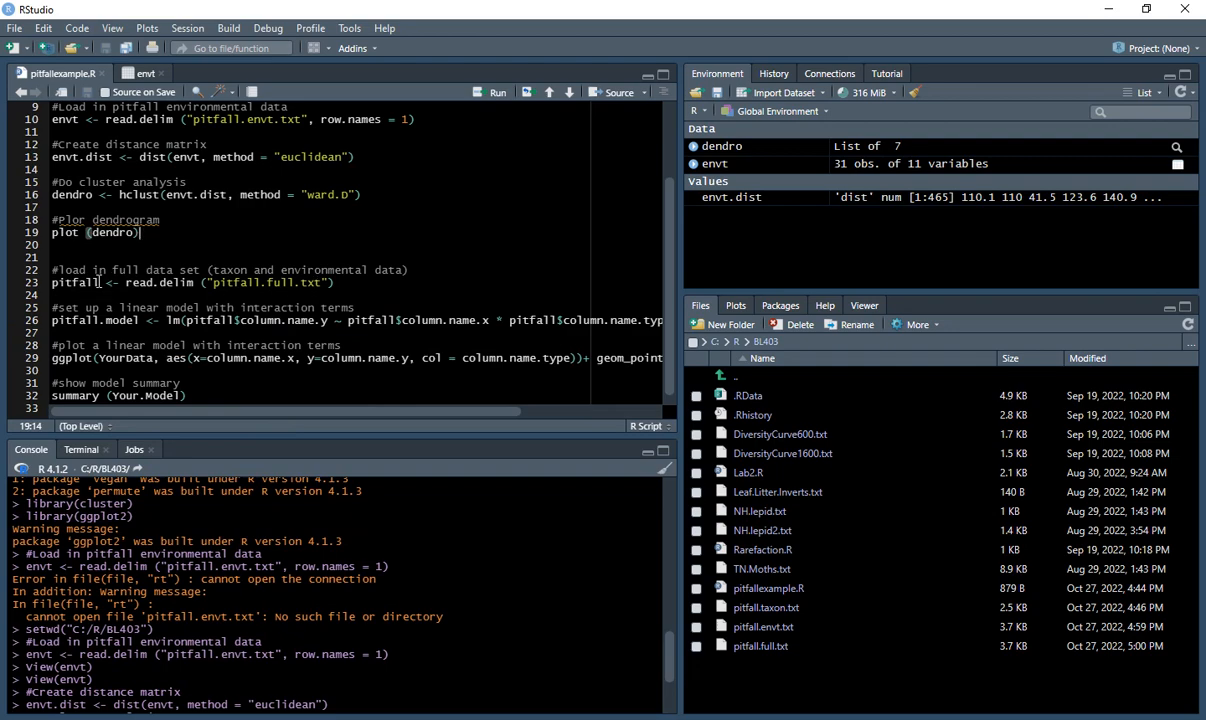
pyautogui.click(344, 284)
pyautogui.hotkey('ctrl', 'Return')
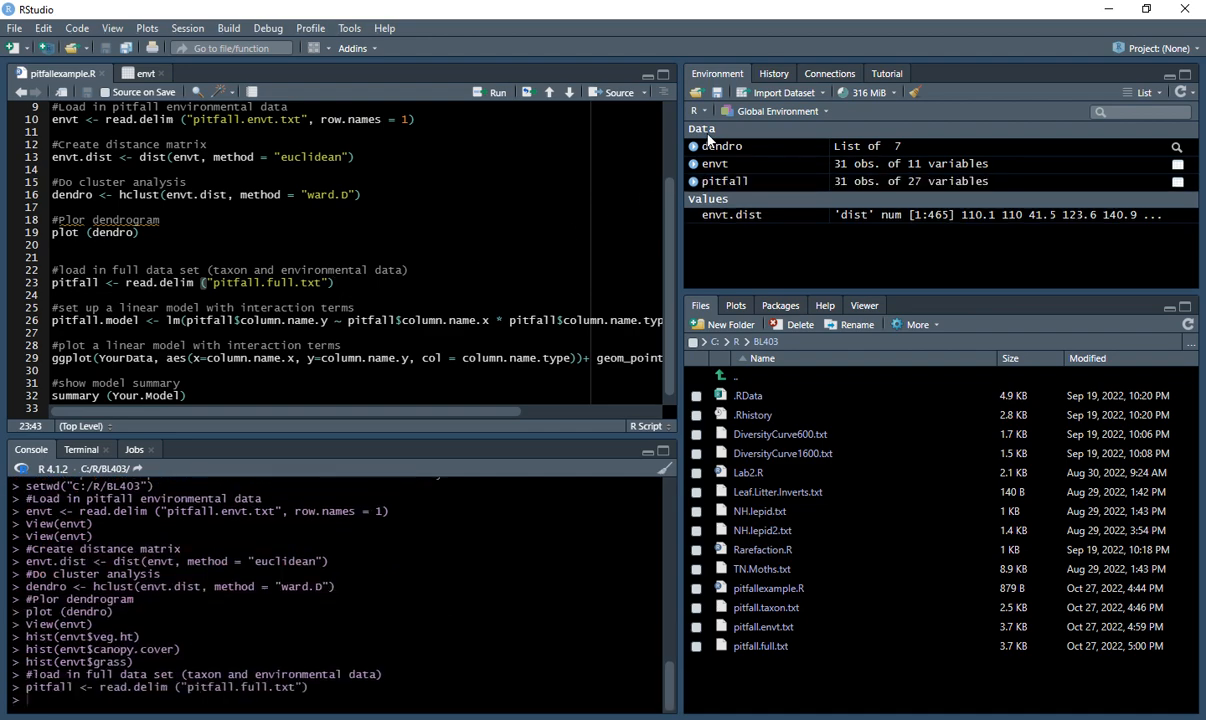
# Open the pitfall data frame and examine its taxon and environmental columns, including grass.HL, against the script's model code
pyautogui.click(785, 188)
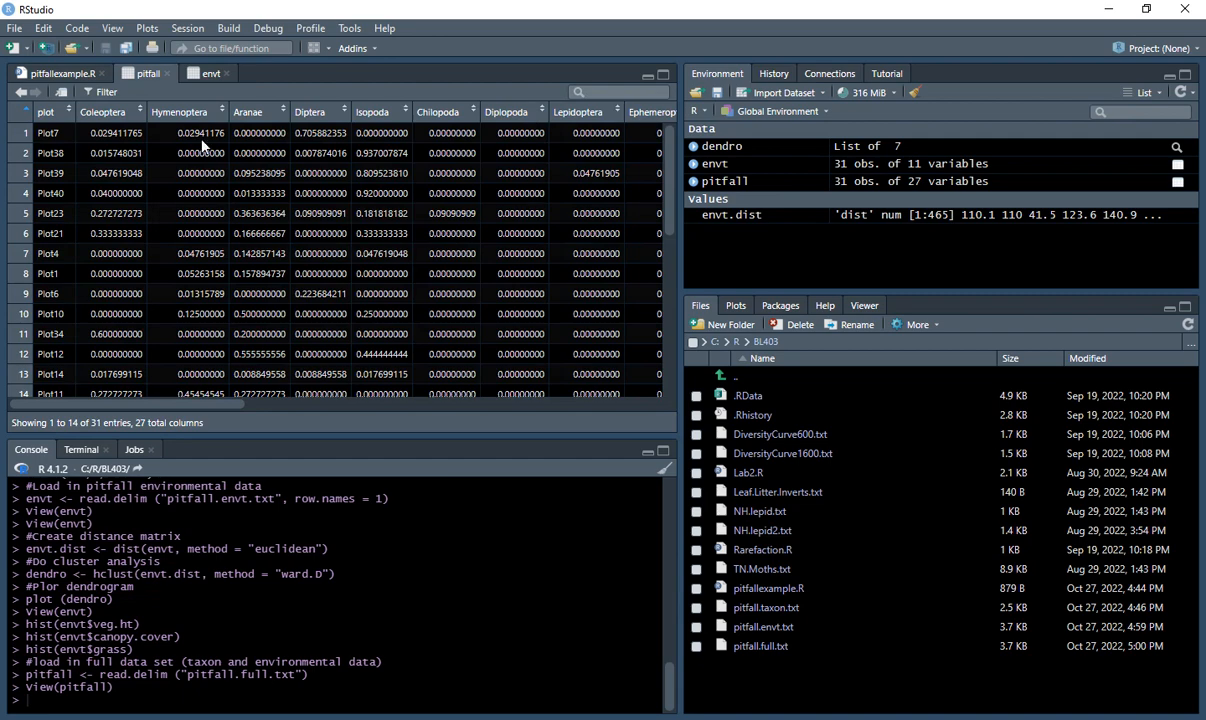
pyautogui.moveTo(140, 404); pyautogui.dragTo(490, 407)
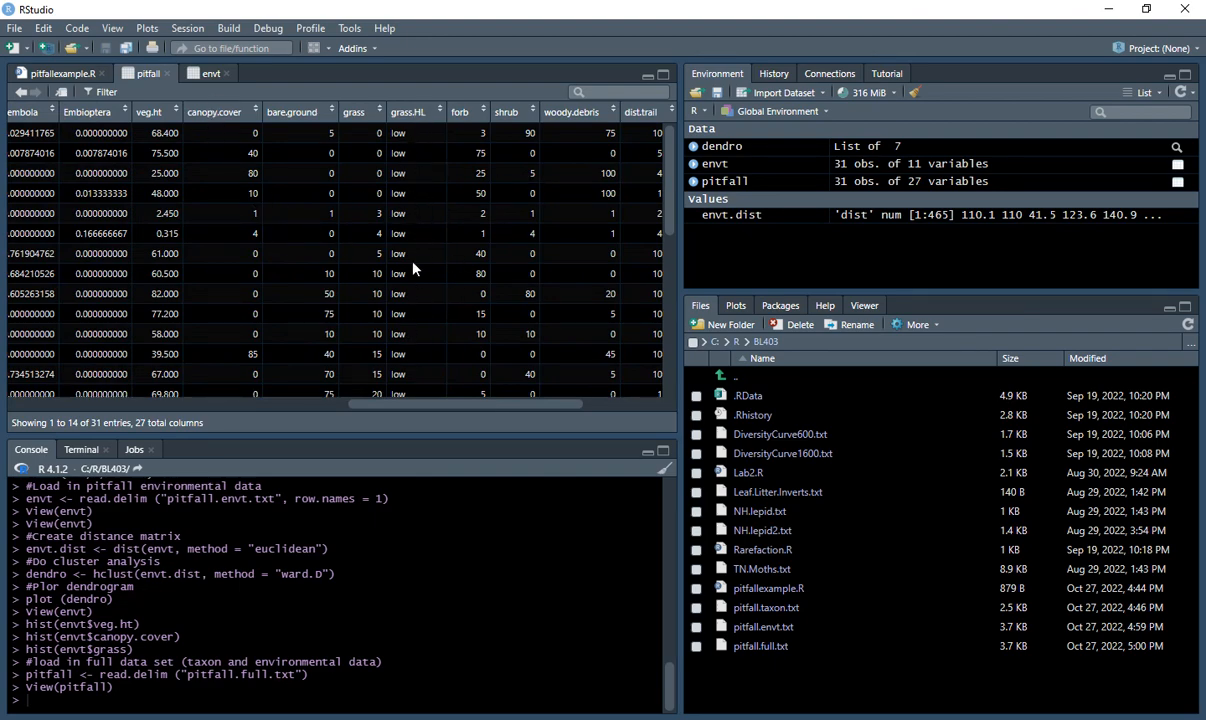
pyautogui.click(66, 68)
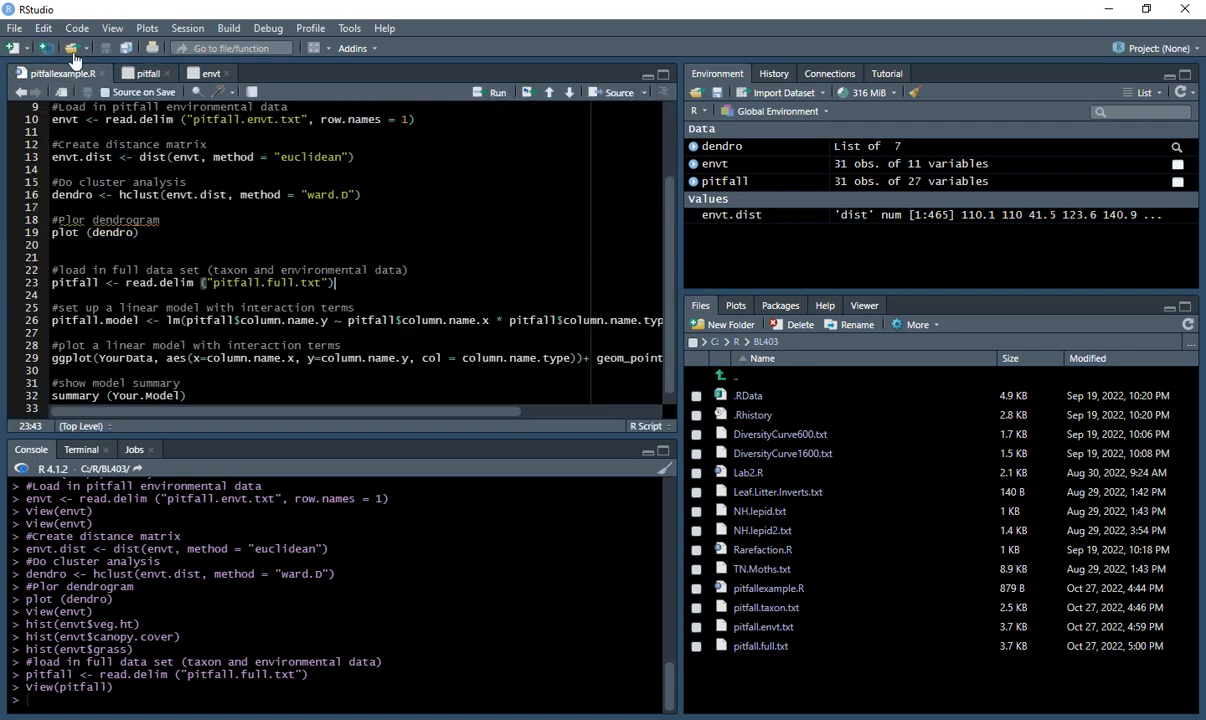
pyautogui.scroll(-1, 391, 273)
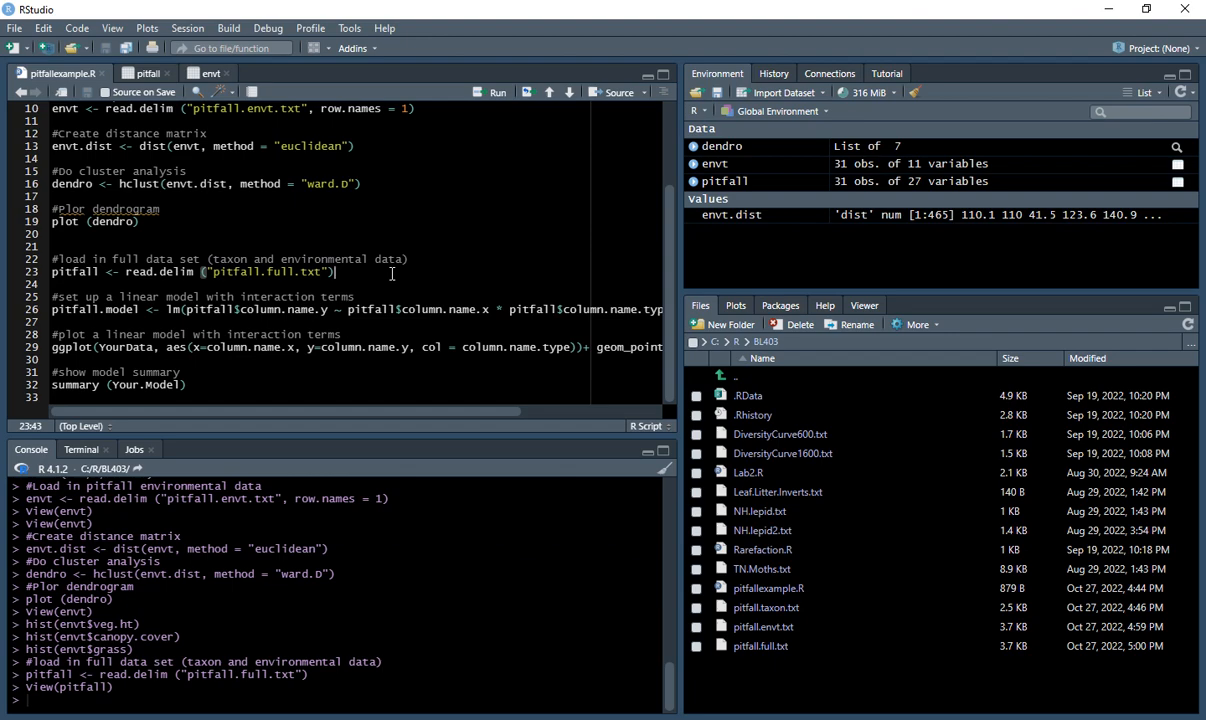
pyautogui.click(145, 75)
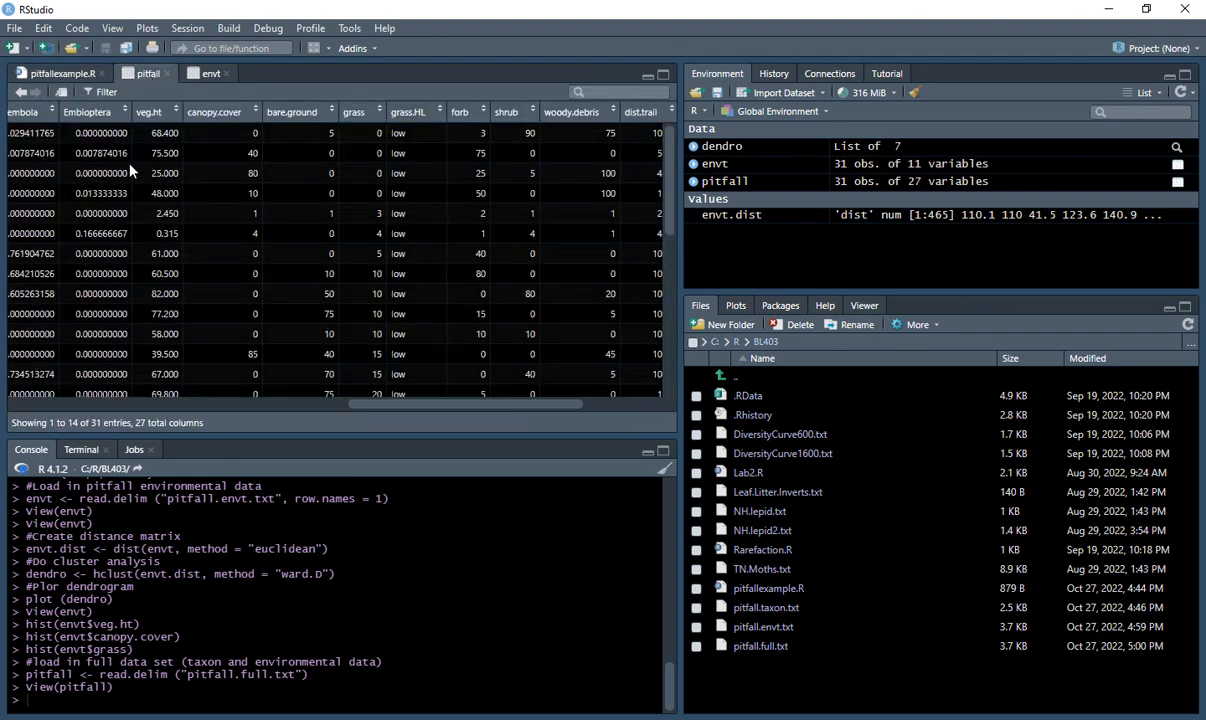
pyautogui.moveTo(420, 413); pyautogui.dragTo(62, 403)
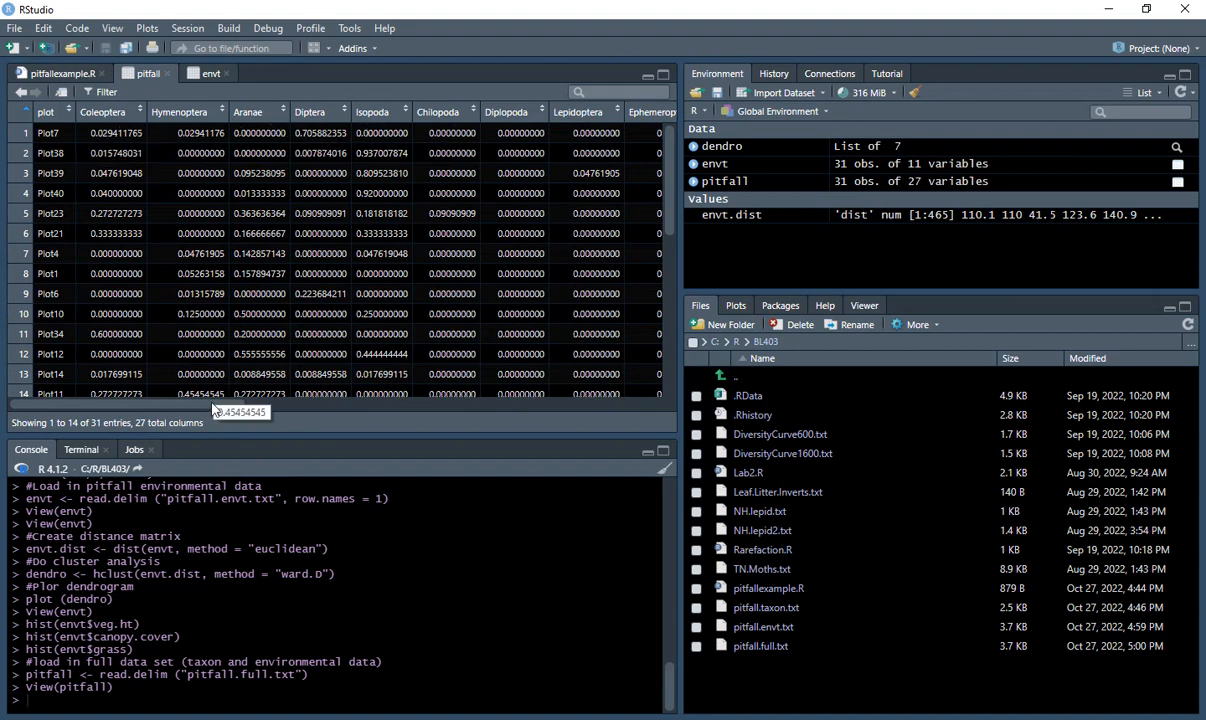
pyautogui.moveTo(215, 405); pyautogui.dragTo(361, 413)
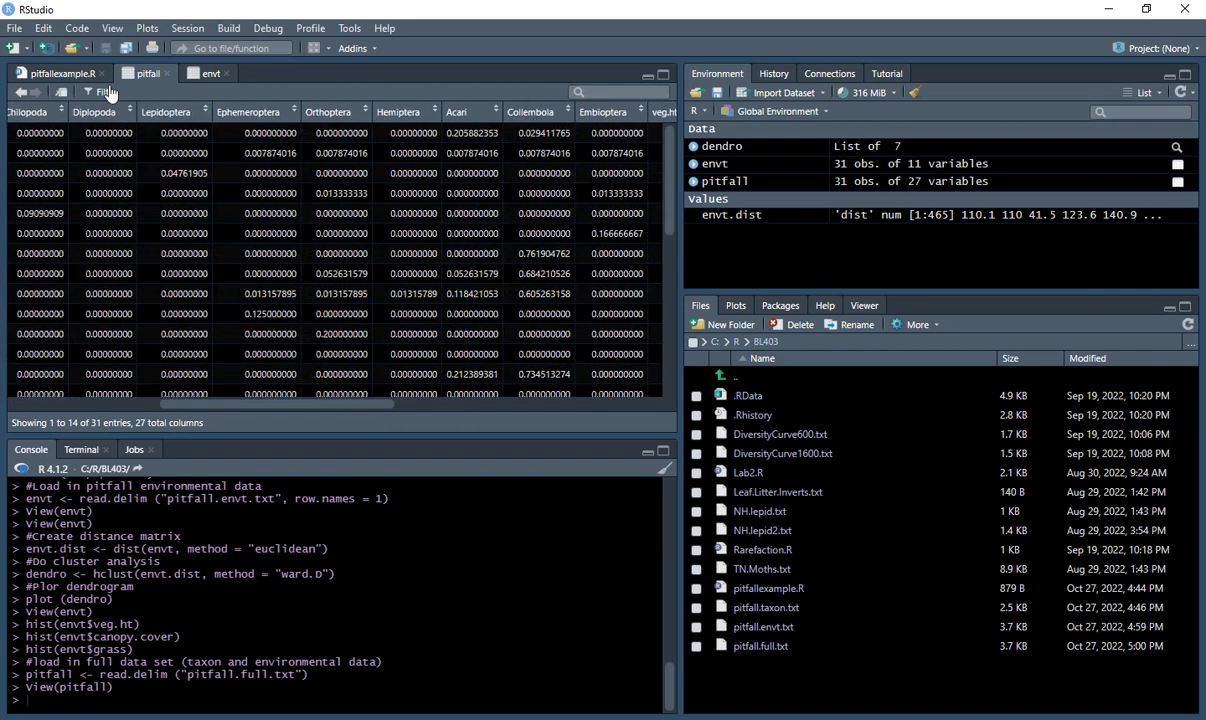
# Replace the column.name.y placeholder in the script's pitfall.model lm formula with Collembola
pyautogui.click(70, 74)
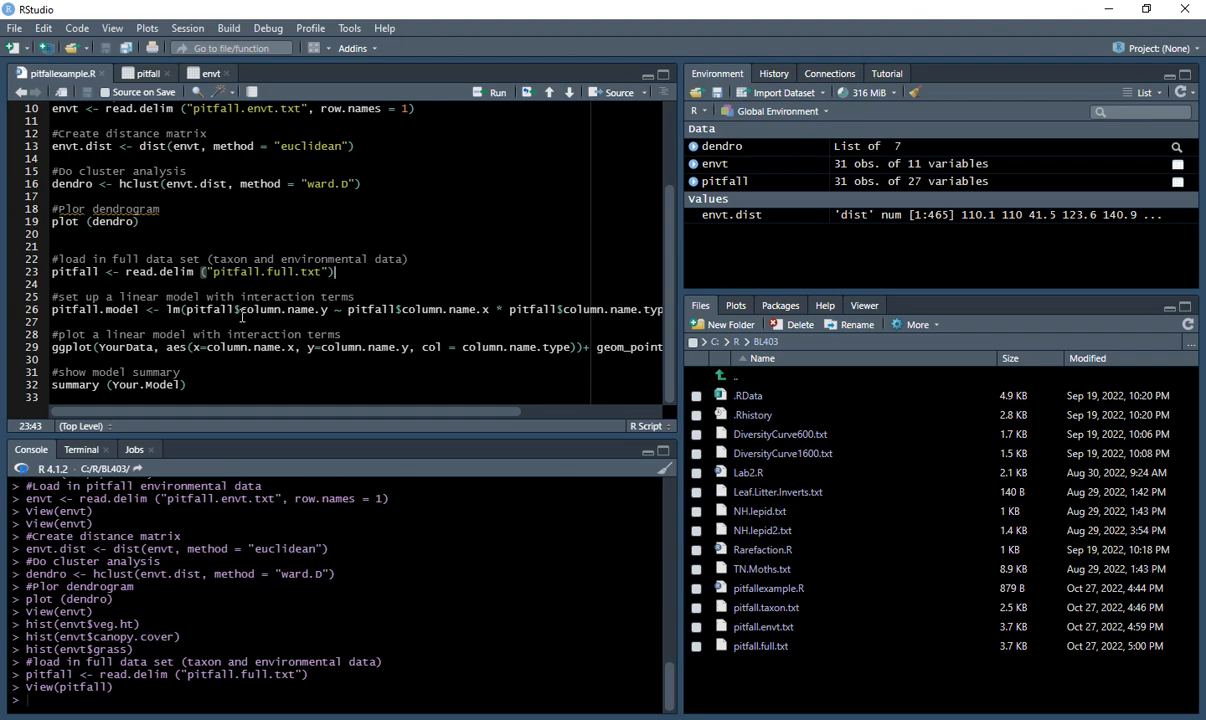
pyautogui.moveTo(328, 311); pyautogui.dragTo(239, 311)
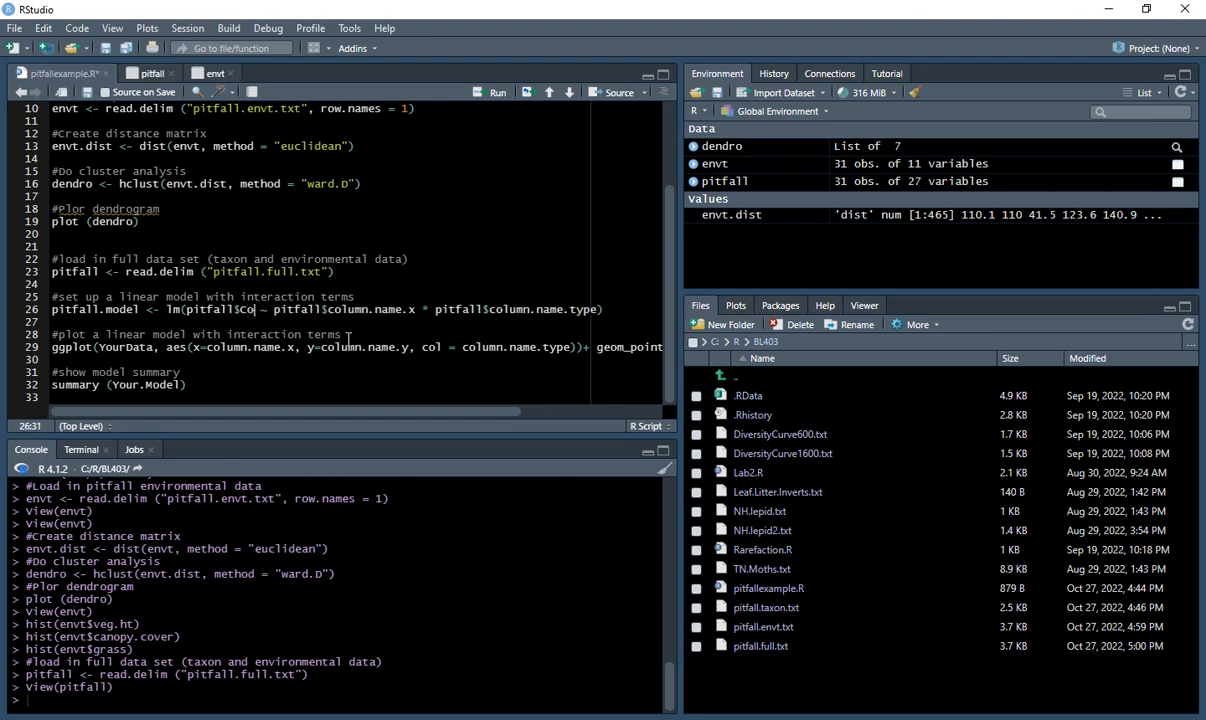
pyautogui.write('Coll')
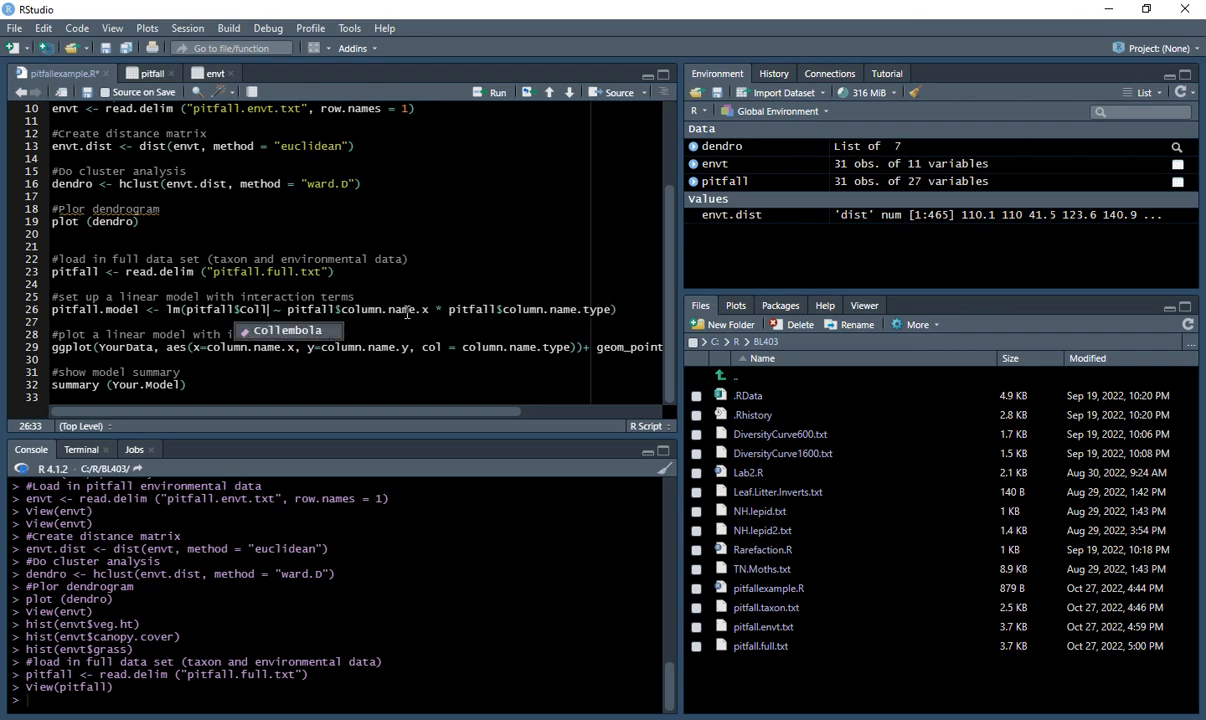
pyautogui.click(329, 331)
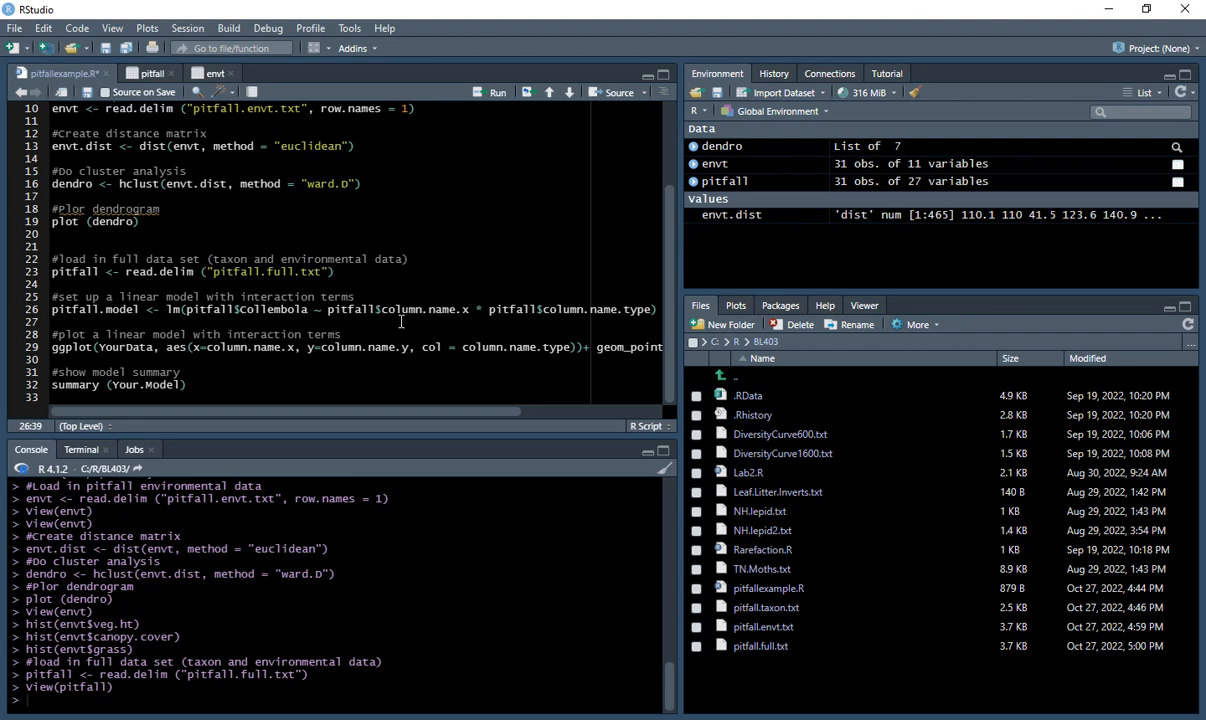
# Replace the column.name.x placeholder in the pitfall.model lm formula with grass
pyautogui.click(464, 311)
pyautogui.moveTo(464, 311); pyautogui.dragTo(385, 312)
pyautogui.write('grass')
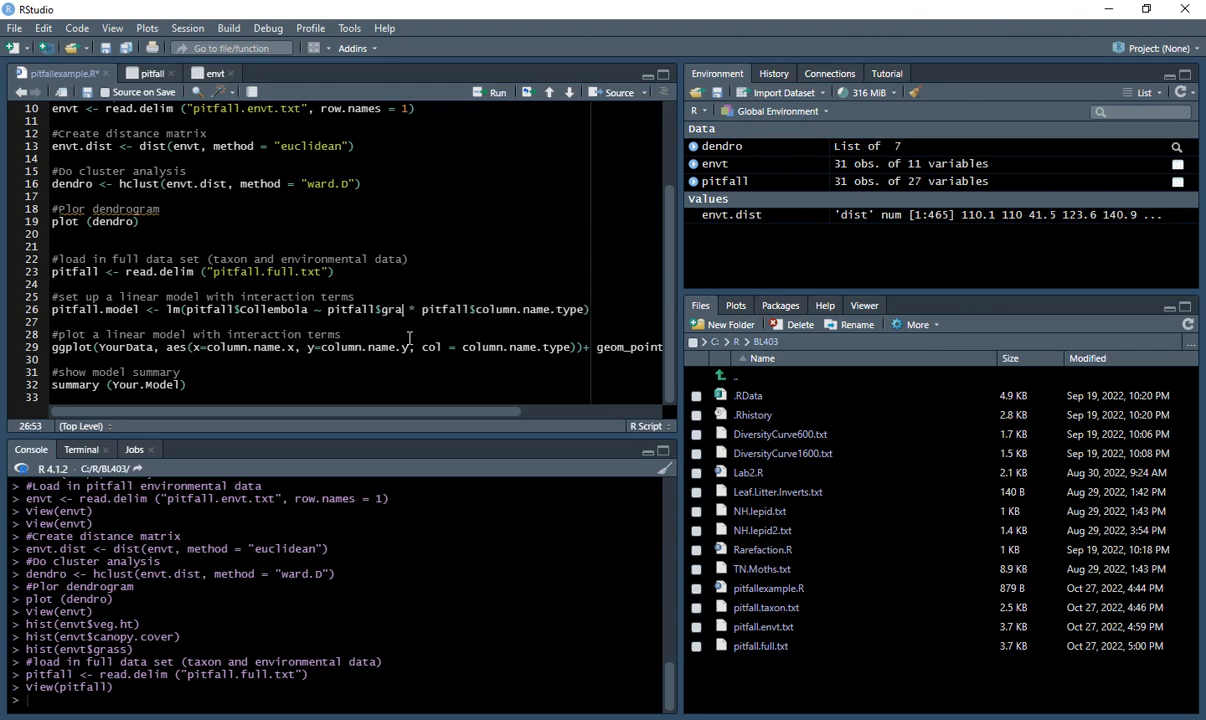
pyautogui.press('Escape')
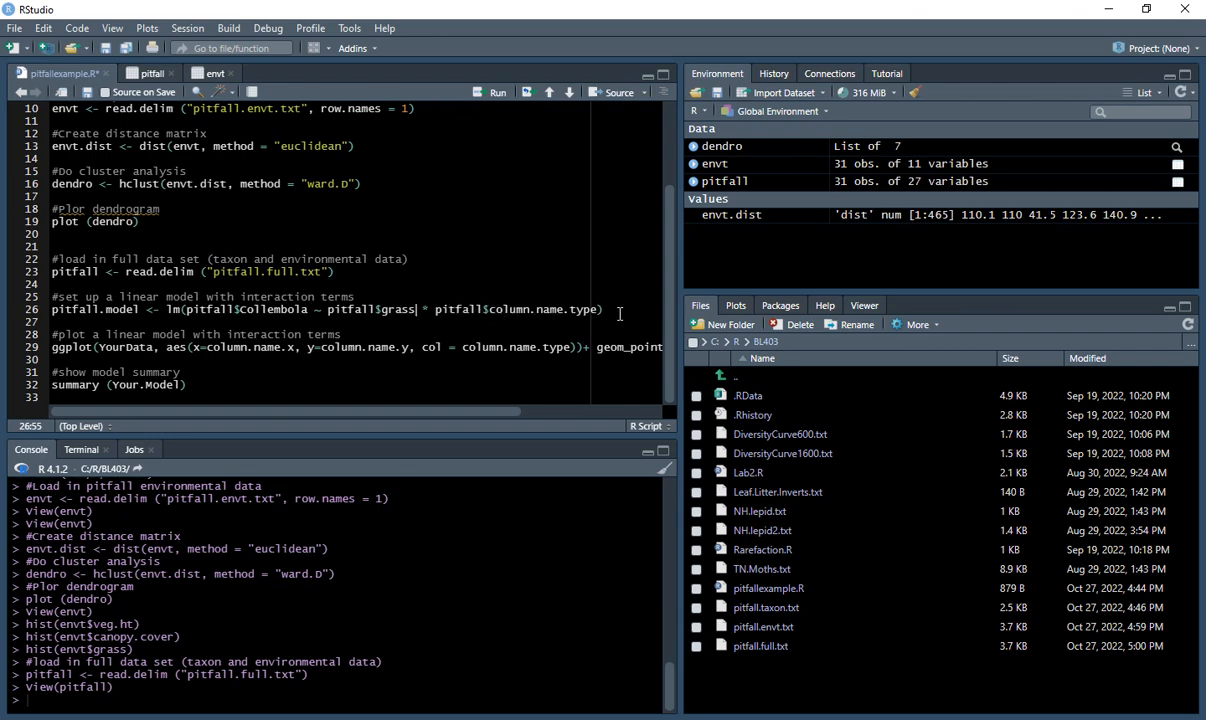
# Replace the column.name.type placeholder in the lm formula with grass.HL and run the pitfall.model line
pyautogui.moveTo(596, 310); pyautogui.dragTo(489, 310)
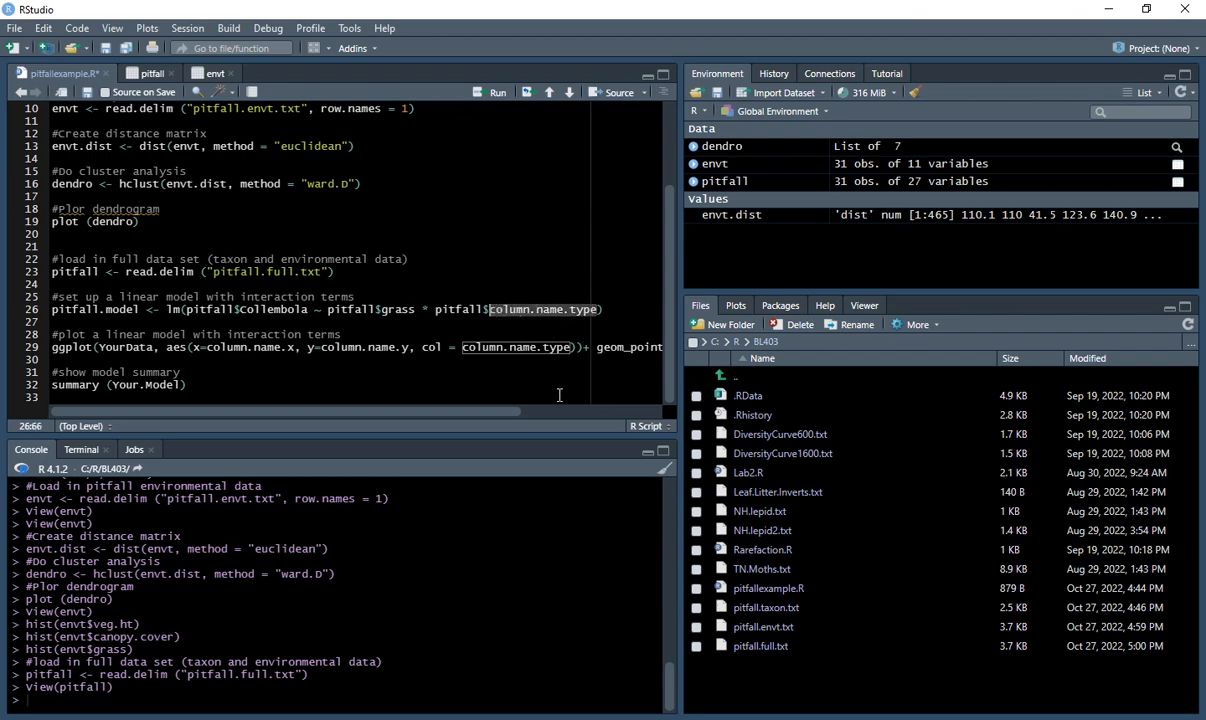
pyautogui.write('grass')
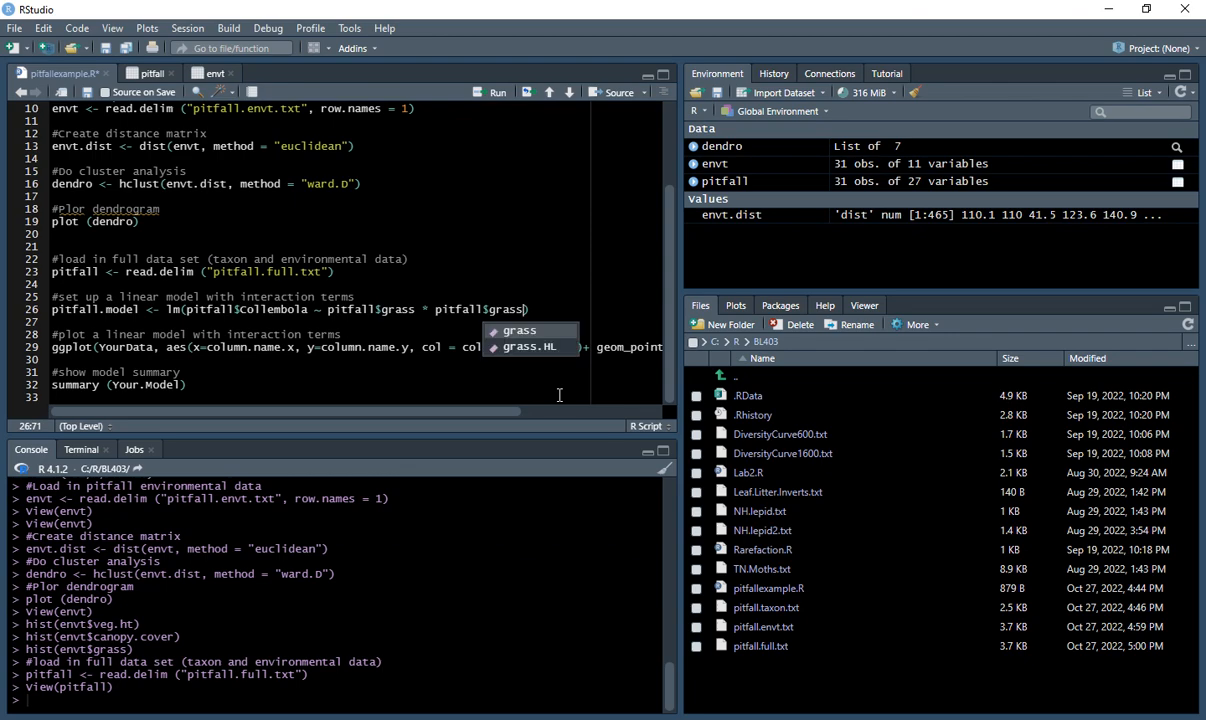
pyautogui.click(530, 347)
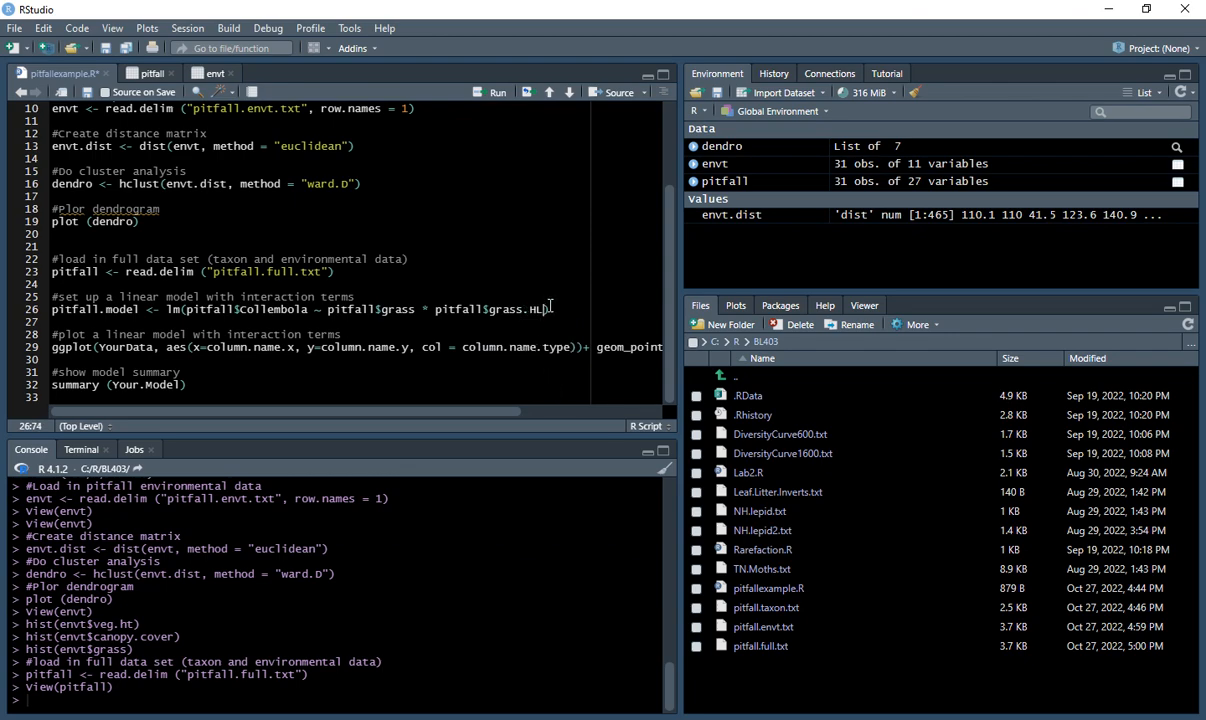
pyautogui.write(')')
pyautogui.hotkey('ctrl', 'Return')
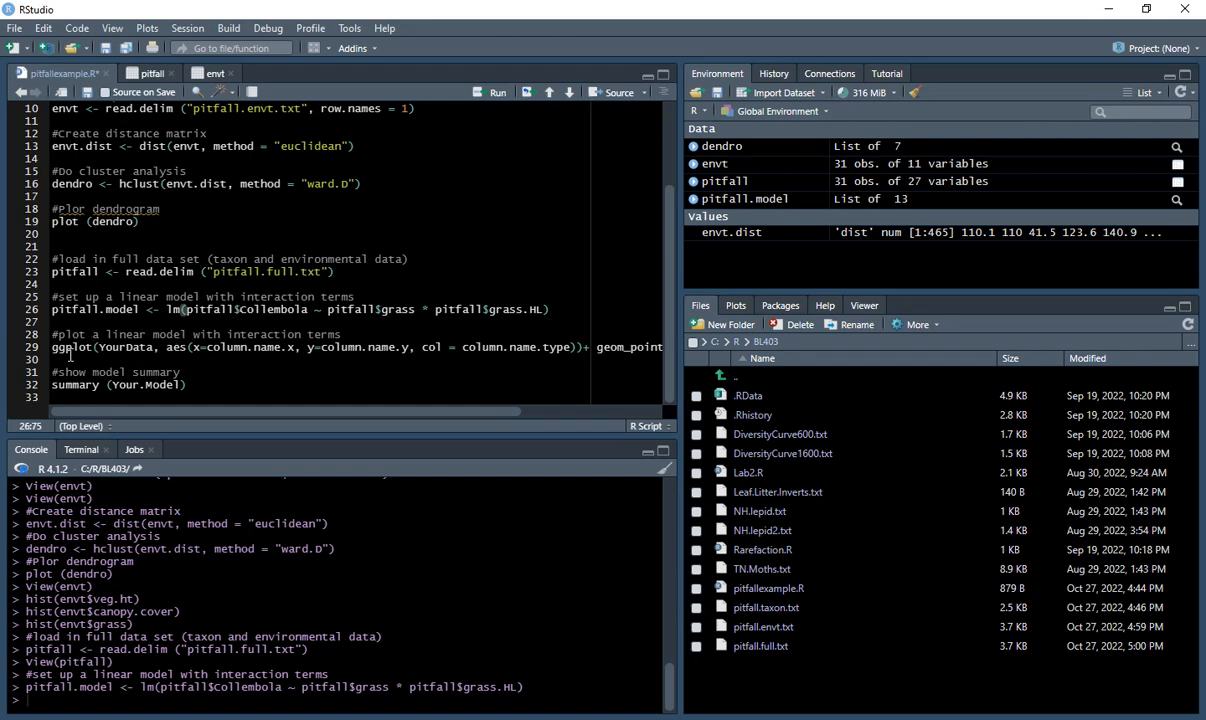
# In the script's ggplot line, replace YourData with pitfall and set the x variable to grass
pyautogui.moveTo(152, 347); pyautogui.dragTo(103, 347)
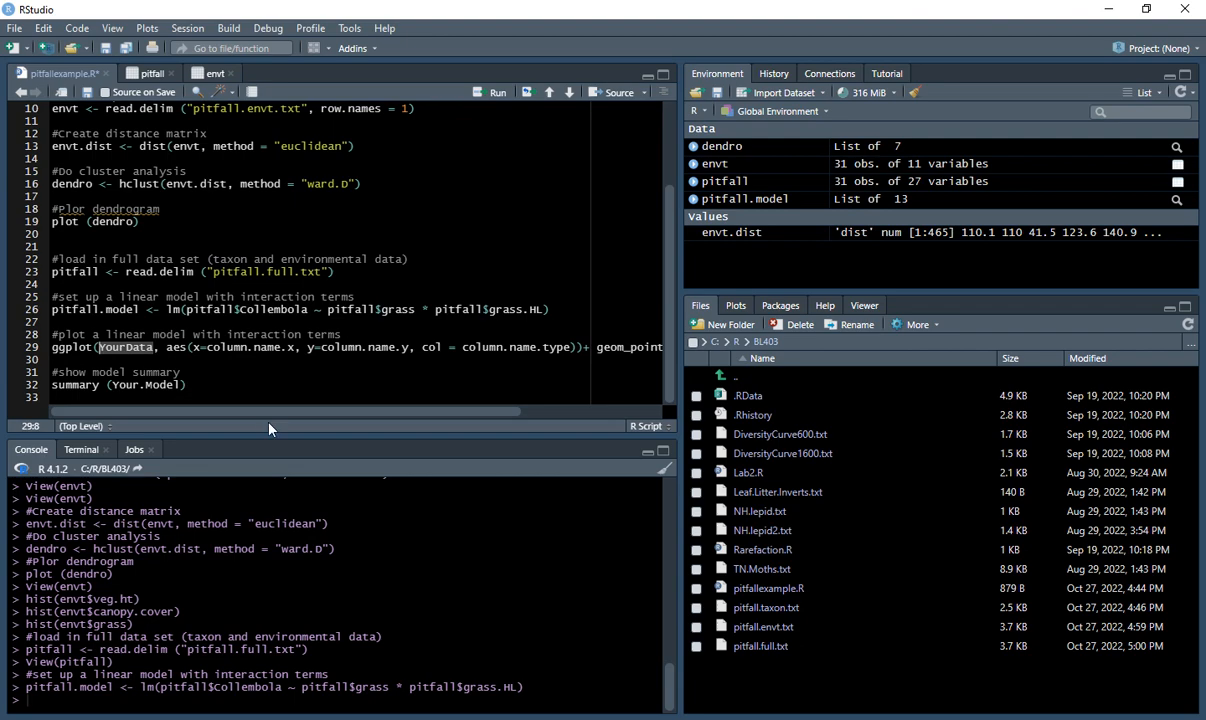
pyautogui.write('pitfall')
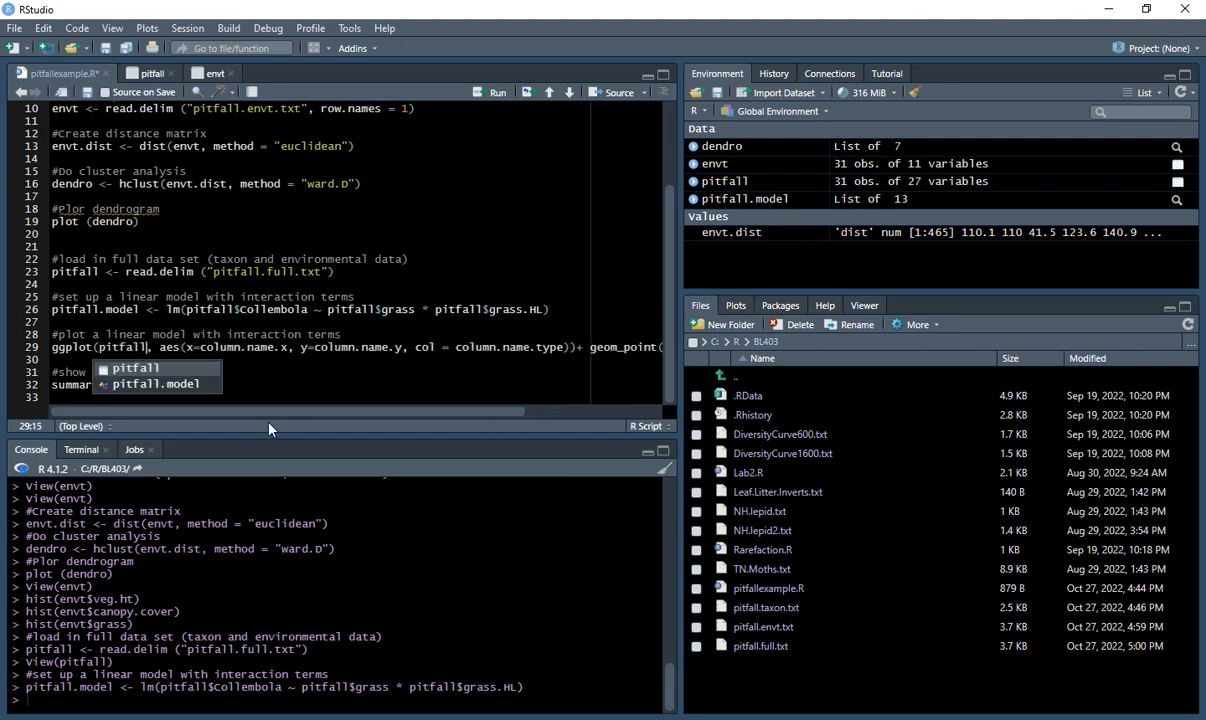
pyautogui.click(259, 347)
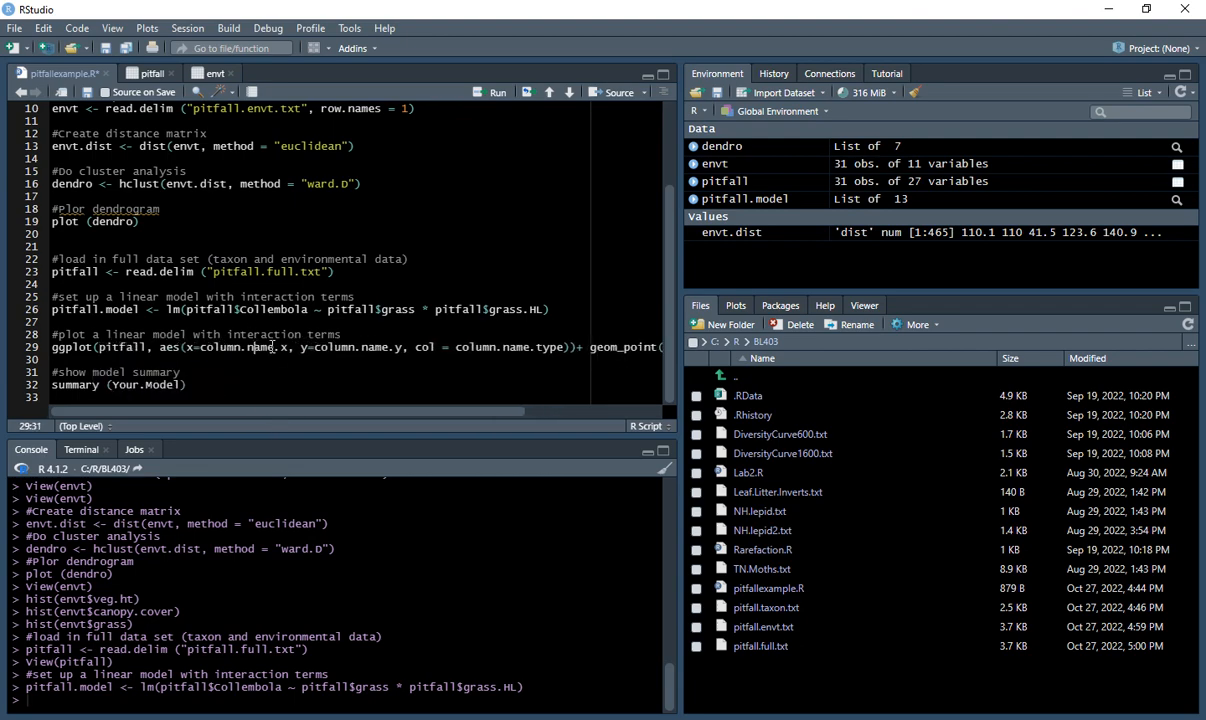
pyautogui.moveTo(292, 350); pyautogui.dragTo(202, 351)
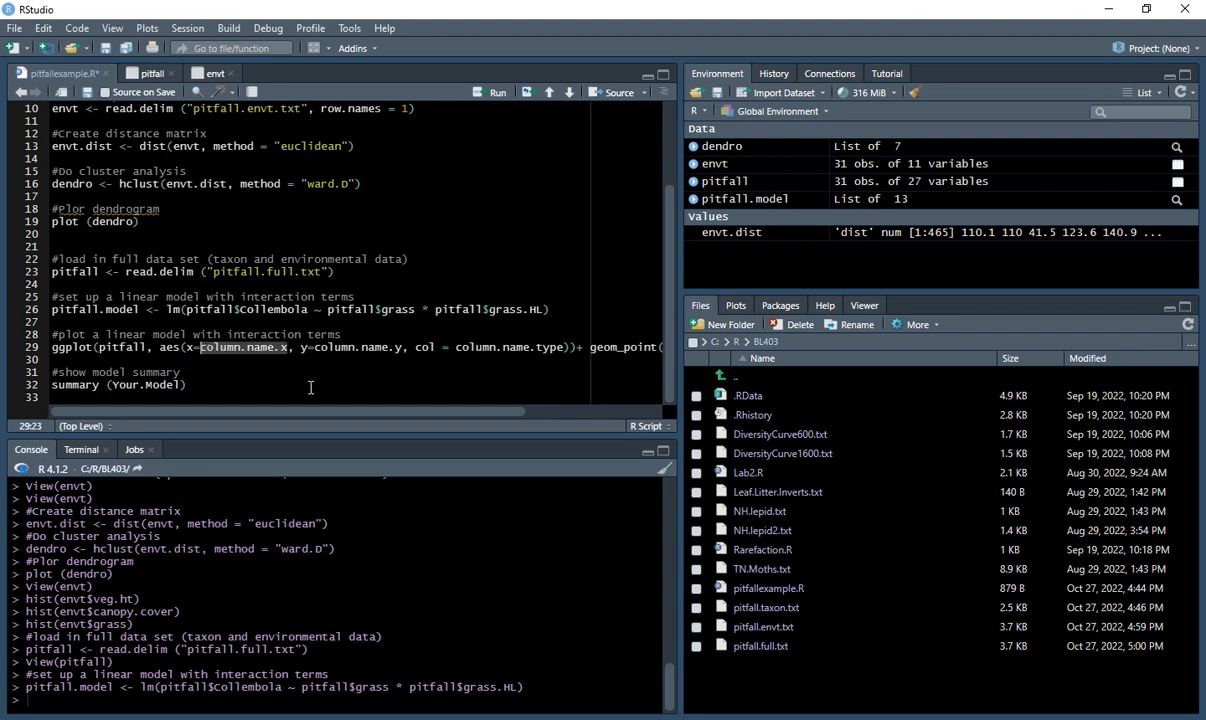
pyautogui.write('grass')
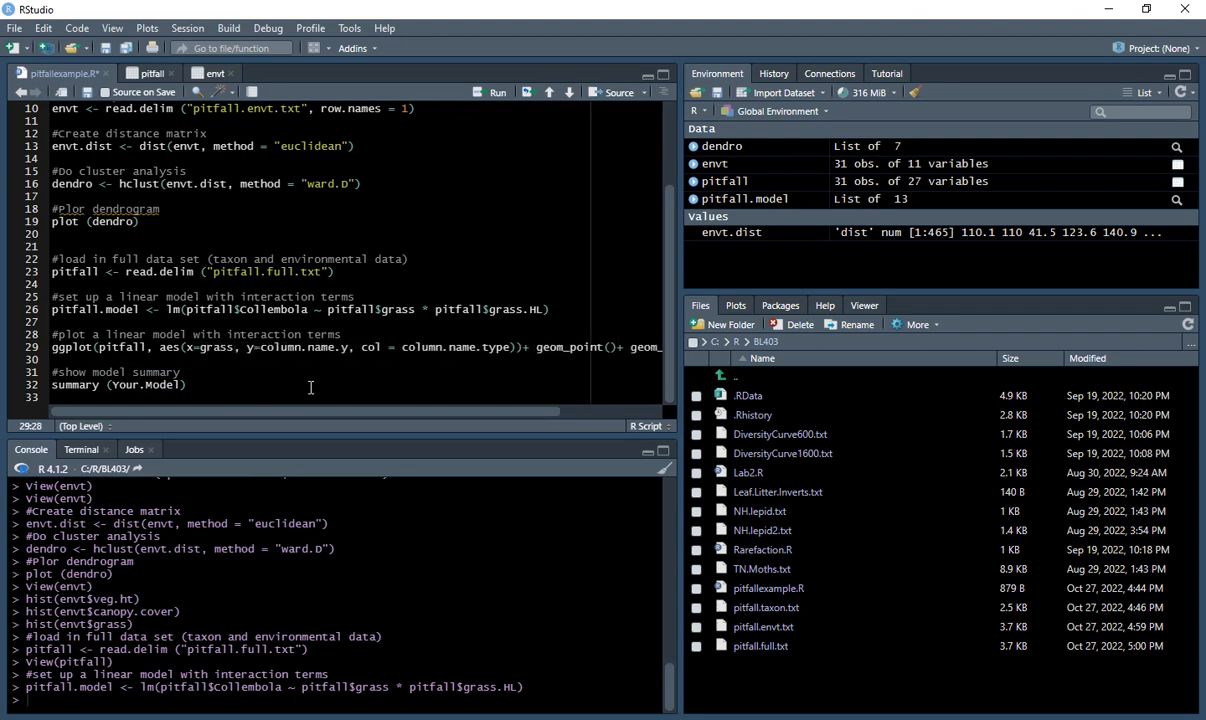
# Set the ggplot line's y variable to Collembola and its col grouping to grass.HL
pyautogui.moveTo(349, 347); pyautogui.dragTo(265, 347)
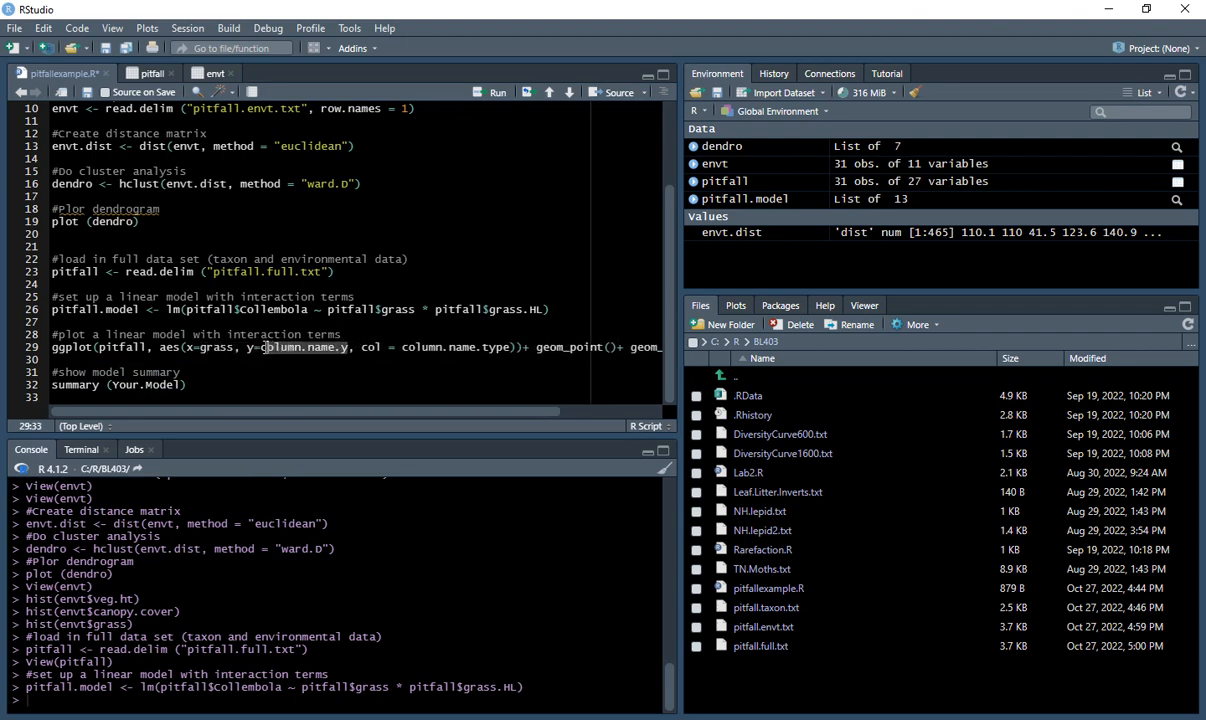
pyautogui.write('Collem')
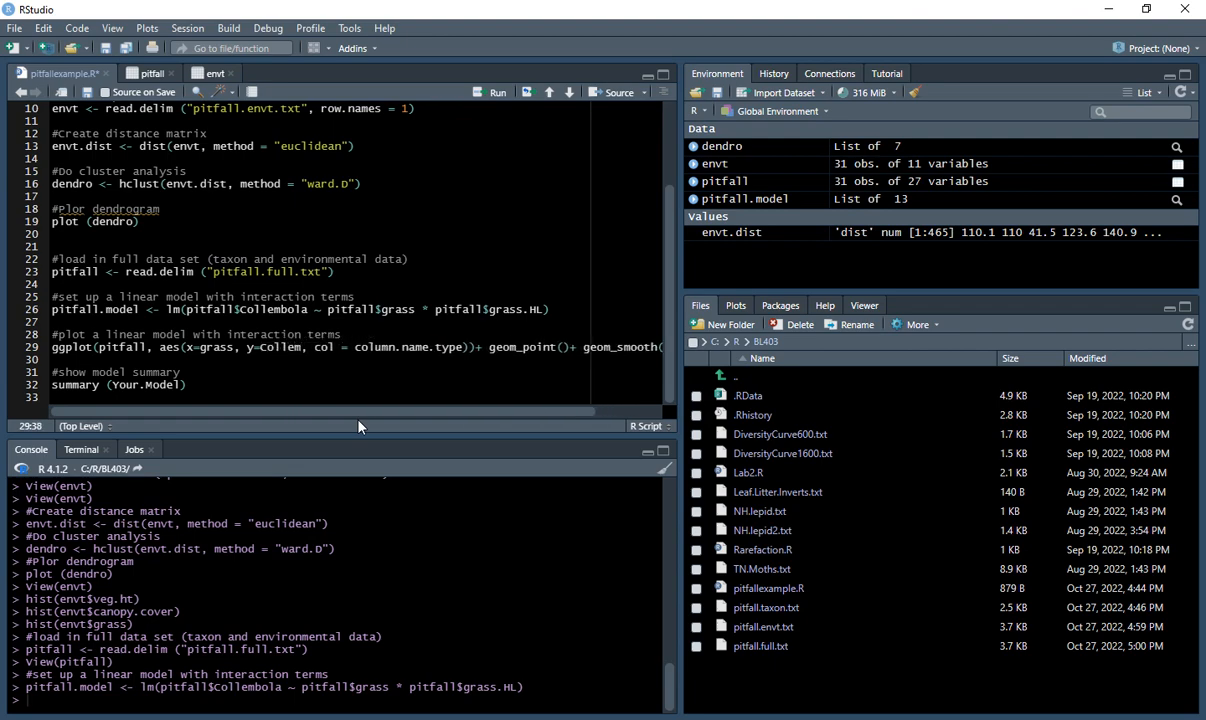
pyautogui.write('bola')
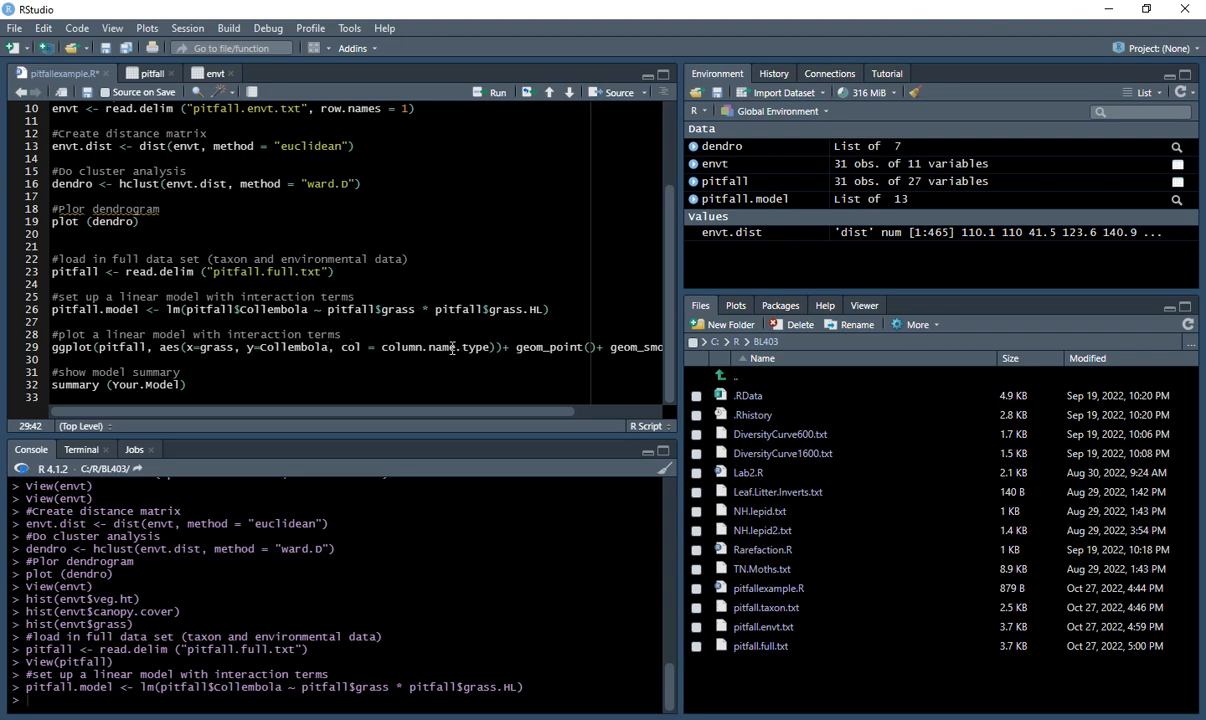
pyautogui.moveTo(490, 347); pyautogui.dragTo(384, 347)
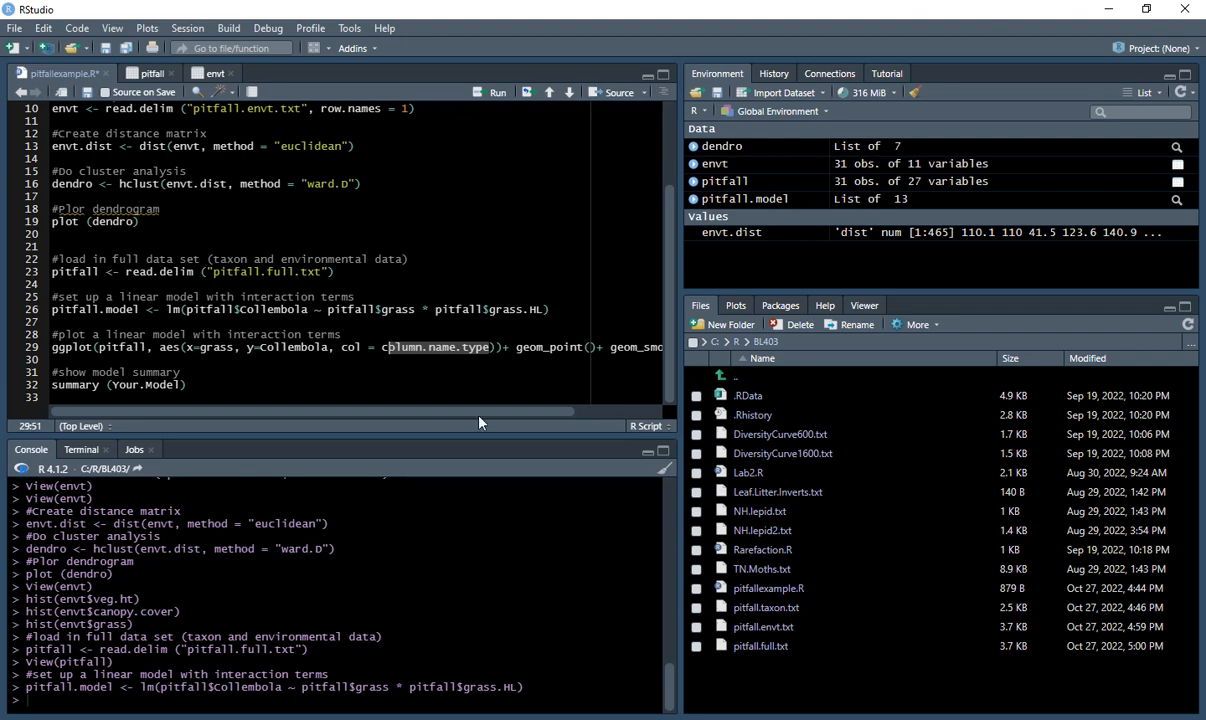
pyautogui.press('BackSpace')
pyautogui.press('BackSpace')
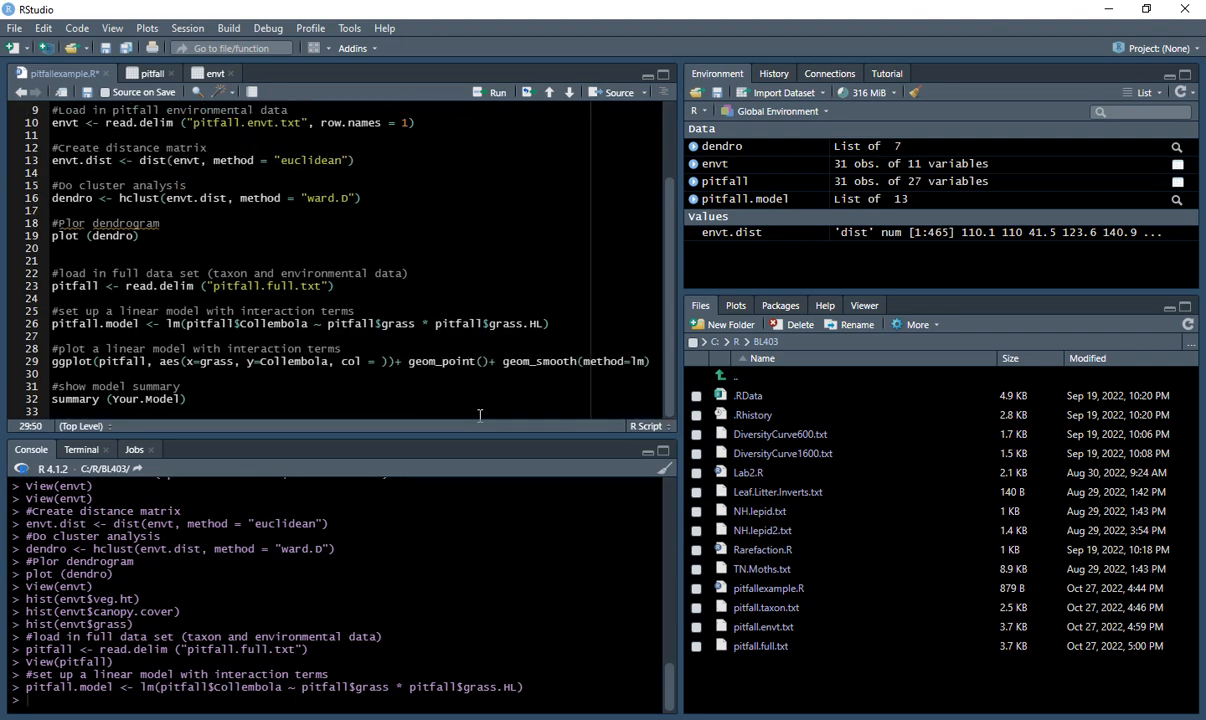
pyautogui.write('g')
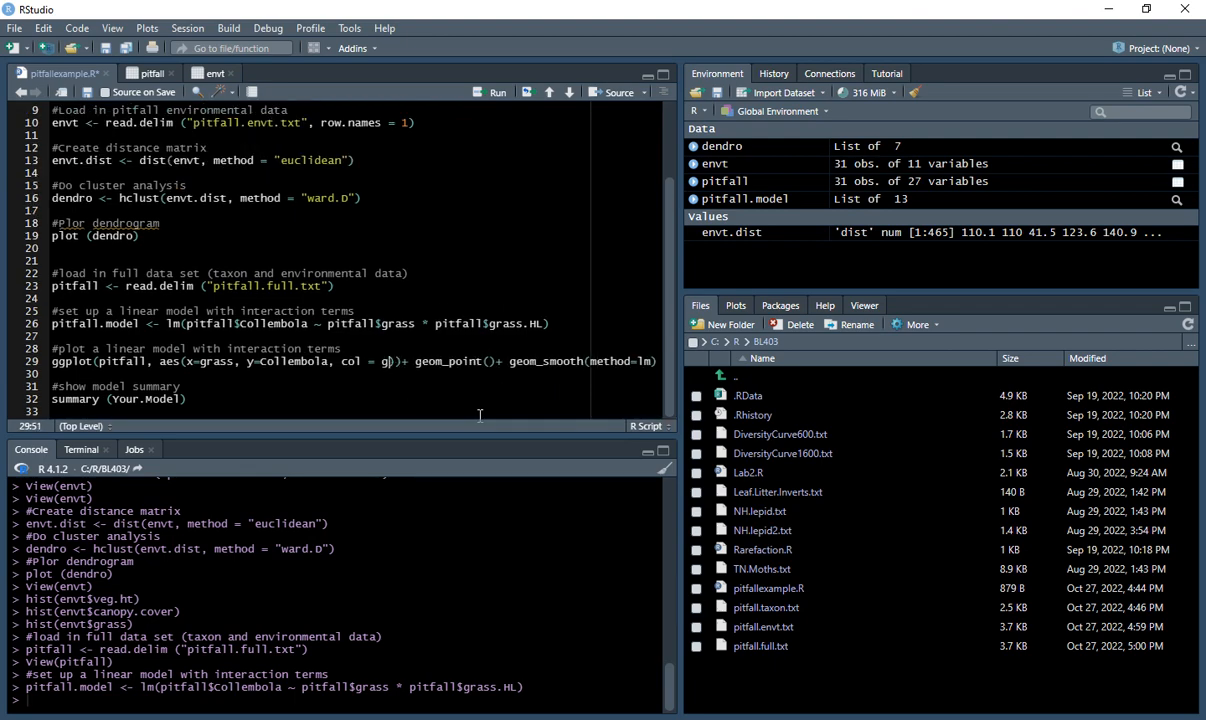
pyautogui.write('rass')
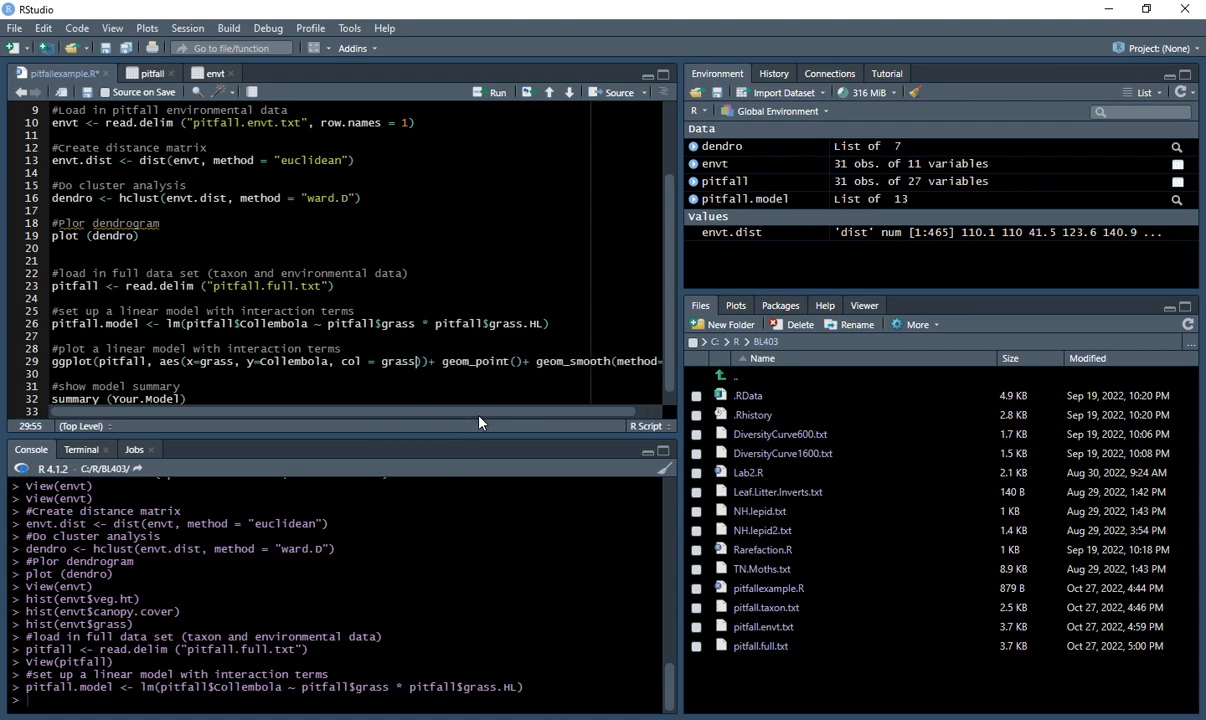
pyautogui.write('.HL')
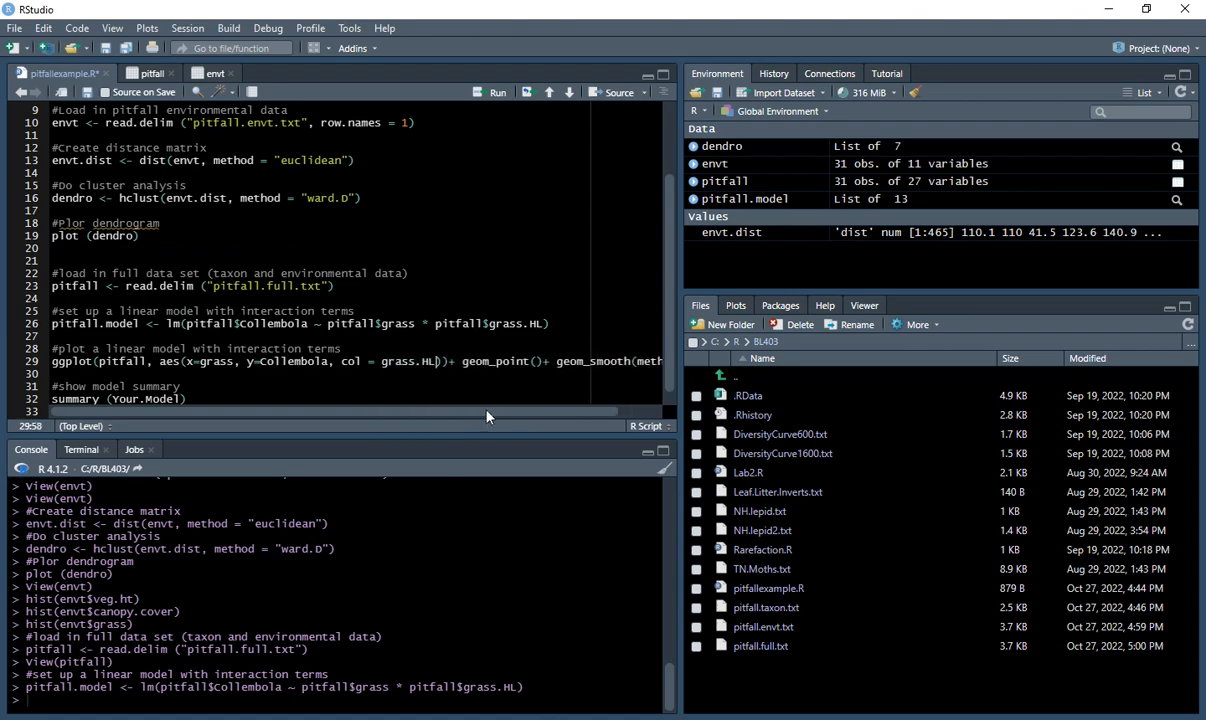
# Run the completed ggplot line and widen the plot area to inspect the Collembola-versus-grass regression lines by grass.HL
pyautogui.moveTo(485, 418); pyautogui.dragTo(545, 387)
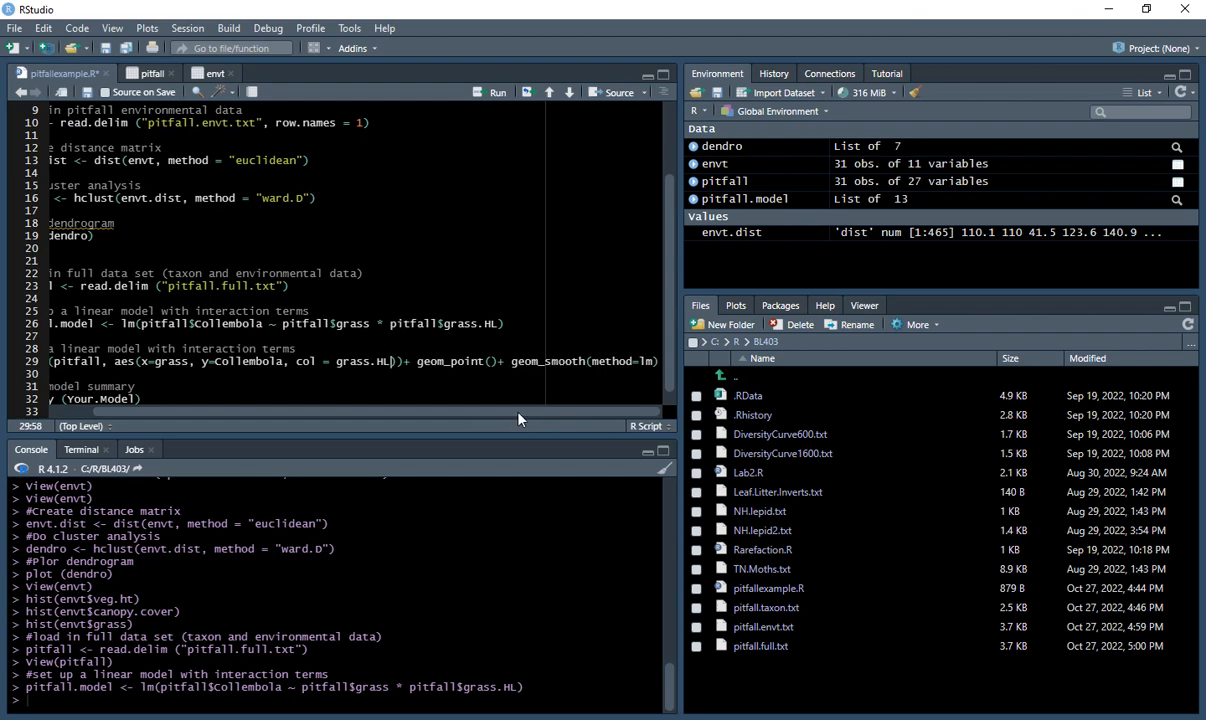
pyautogui.moveTo(519, 419); pyautogui.dragTo(358, 417)
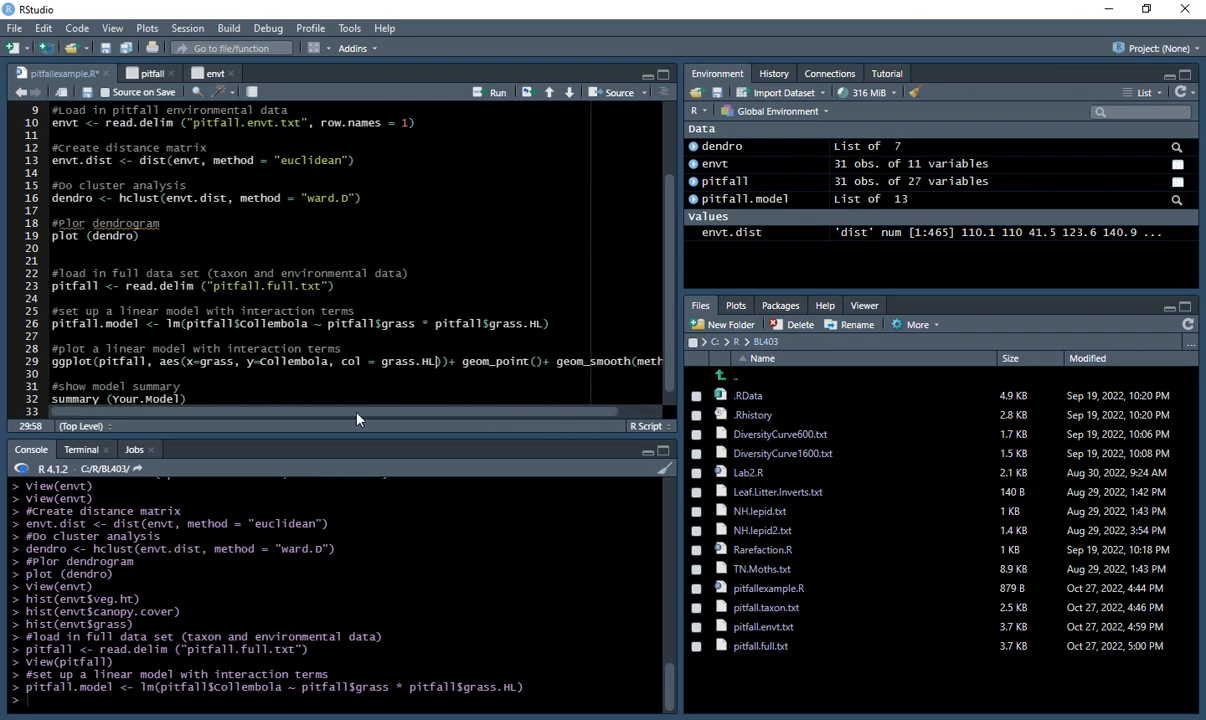
pyautogui.click(51, 357)
pyautogui.hotkey('ctrl', 'Return')
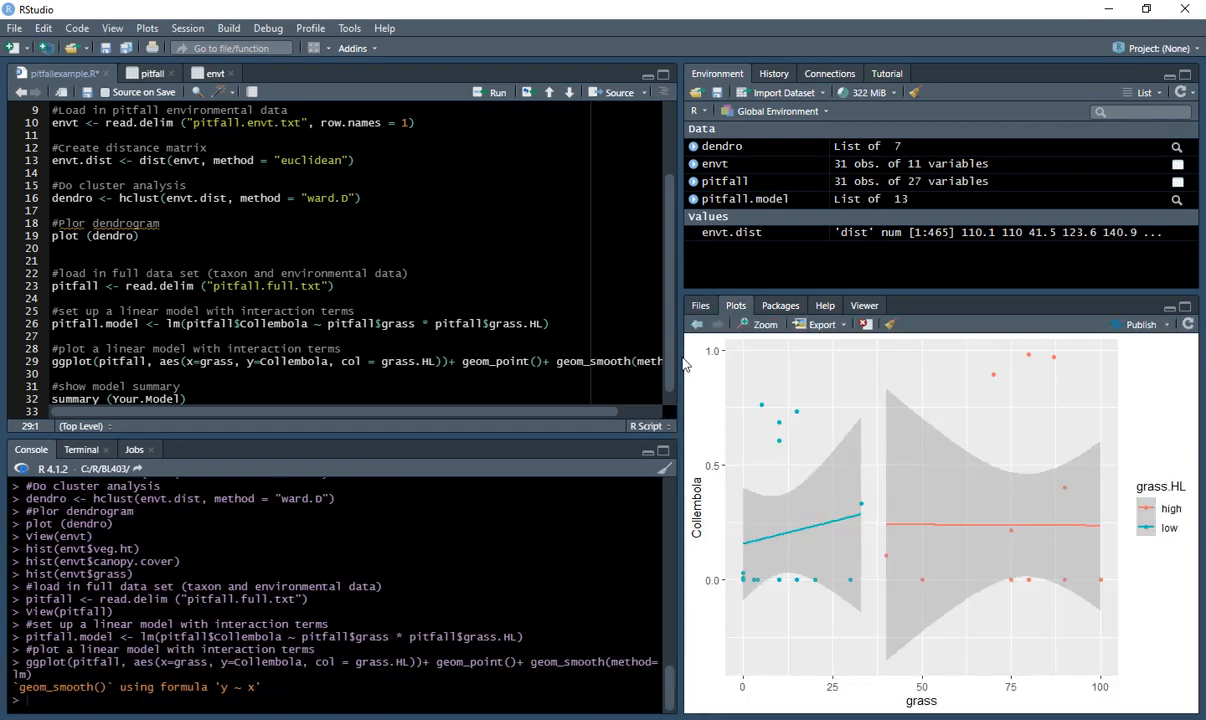
pyautogui.moveTo(684, 365); pyautogui.dragTo(433, 340)
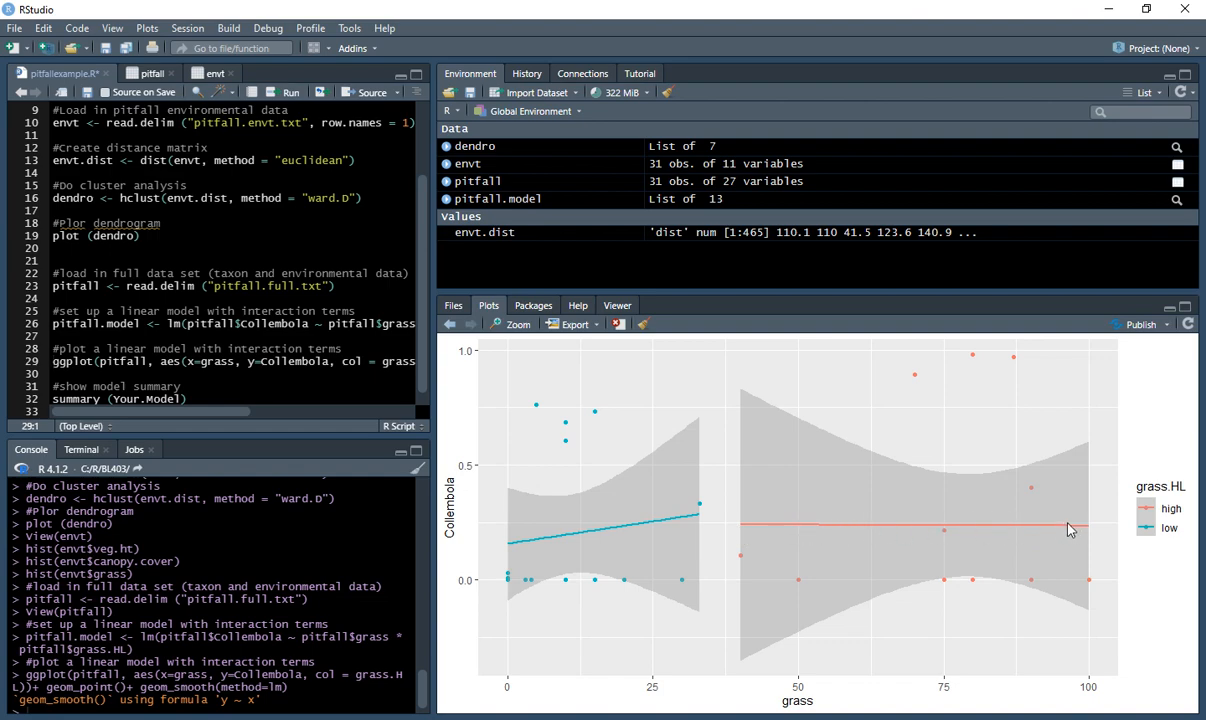
pyautogui.moveTo(435, 371); pyautogui.dragTo(645, 375)
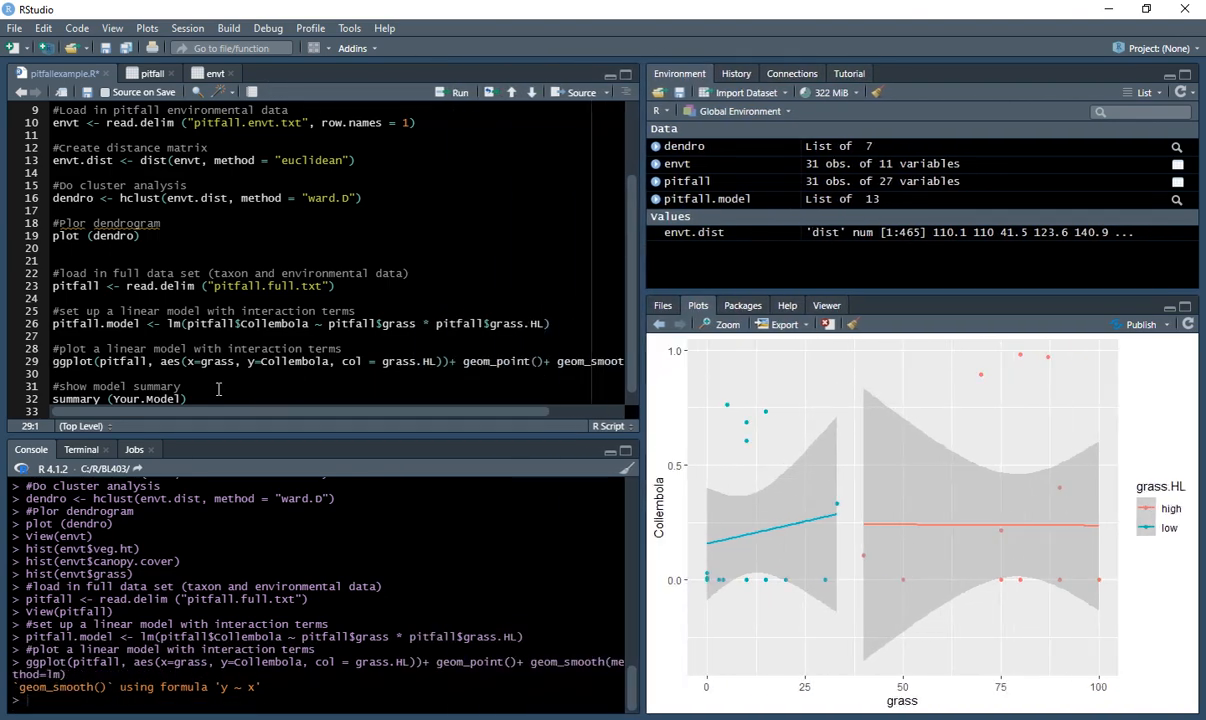
# Replace Your.Model in the summary line with pitfall.model and run the model summary
pyautogui.scroll(-1, 206, 365)
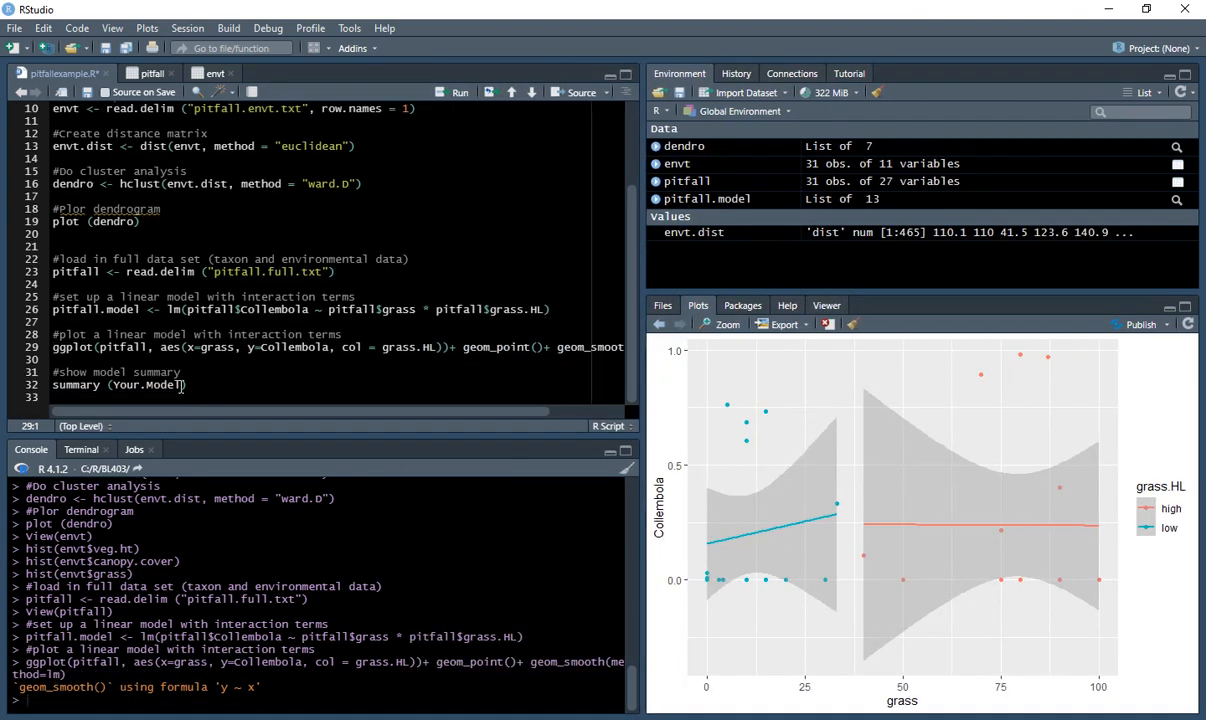
pyautogui.moveTo(177, 384); pyautogui.dragTo(111, 384)
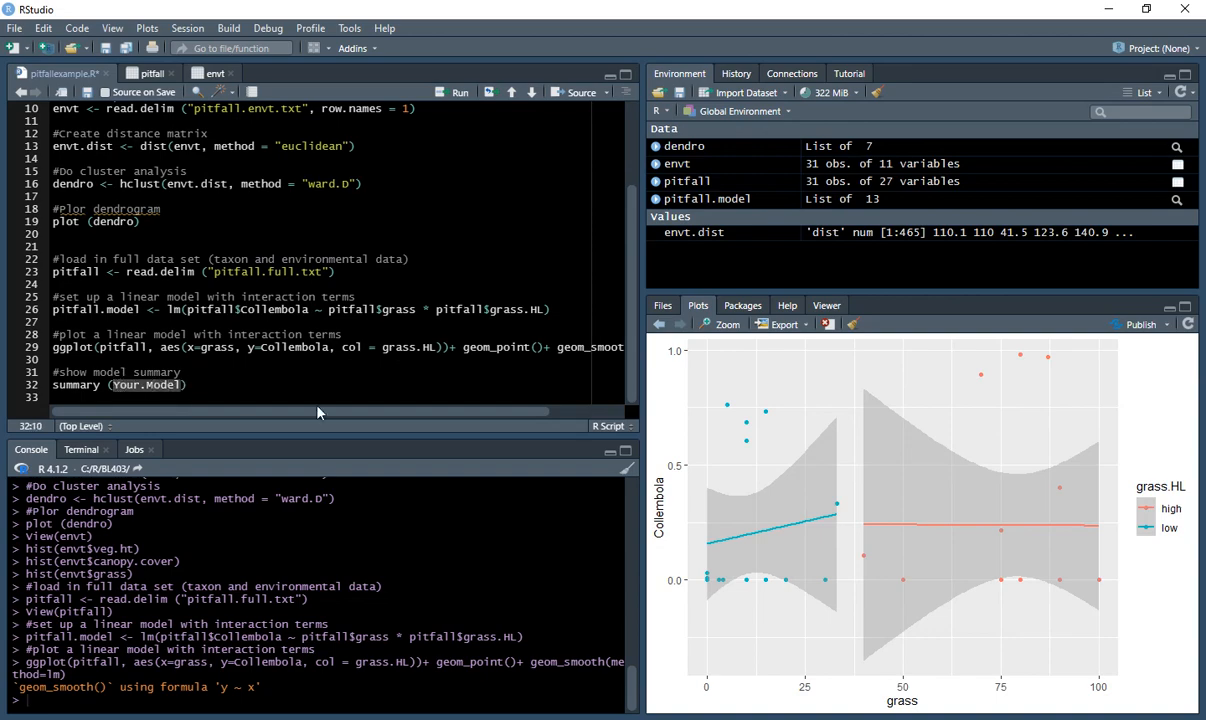
pyautogui.write('pitfall')
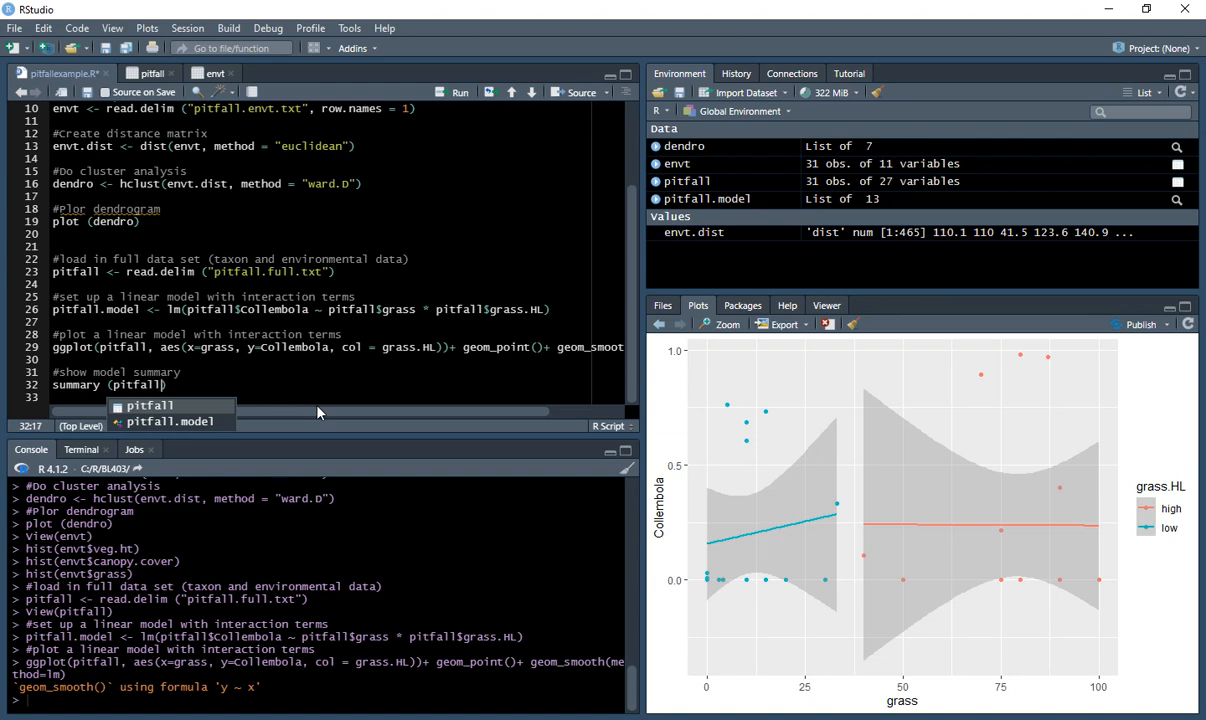
pyautogui.click(193, 424)
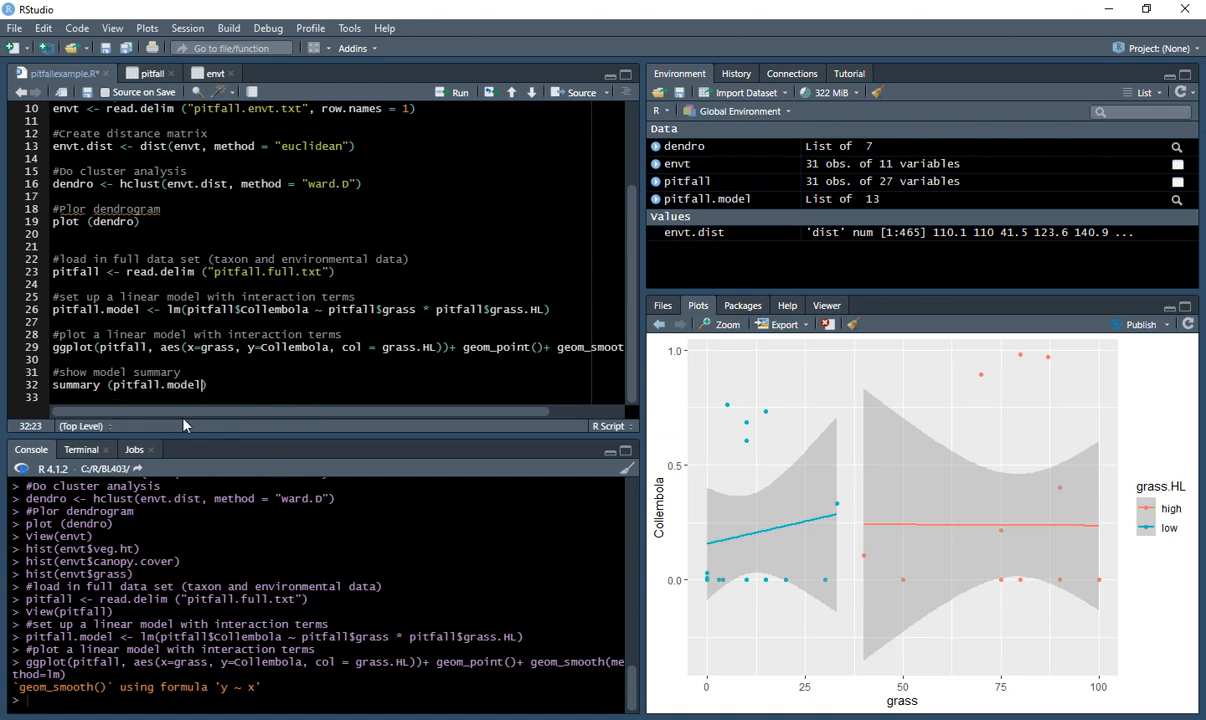
pyautogui.press('End')
pyautogui.click(54, 385)
pyautogui.moveTo(54, 385); pyautogui.dragTo(207, 385)
pyautogui.click(230, 384)
pyautogui.hotkey('ctrl', 'Return')
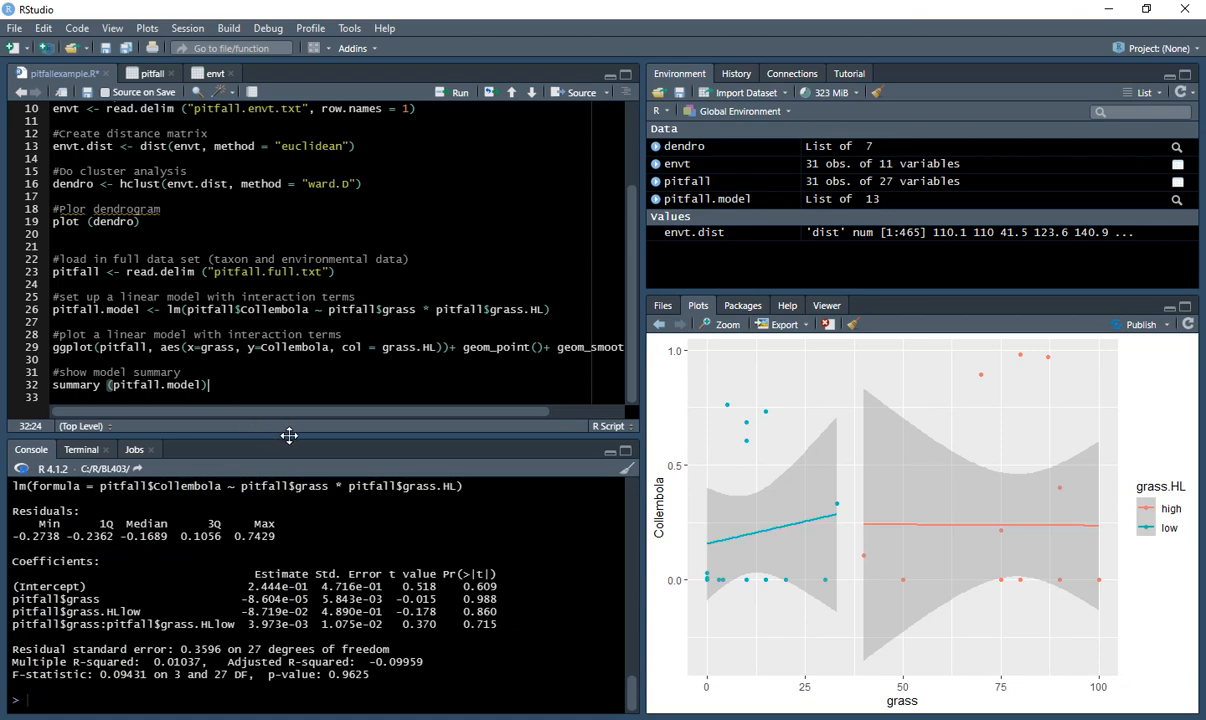
# Enlarge the console and examine the summary's coefficient estimates, p-values for grass, grass.HLlow and their interaction, and the multiple R-squared
pyautogui.moveTo(290, 437); pyautogui.dragTo(285, 271)
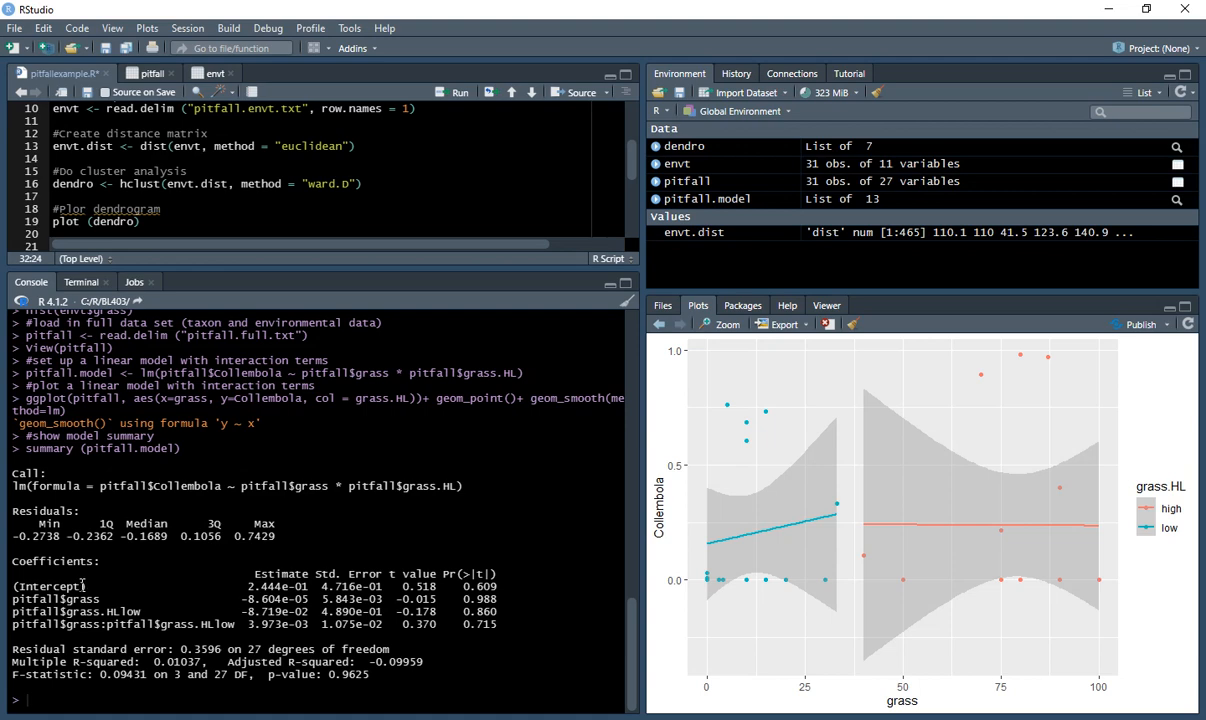
pyautogui.moveTo(307, 587); pyautogui.dragTo(242, 584)
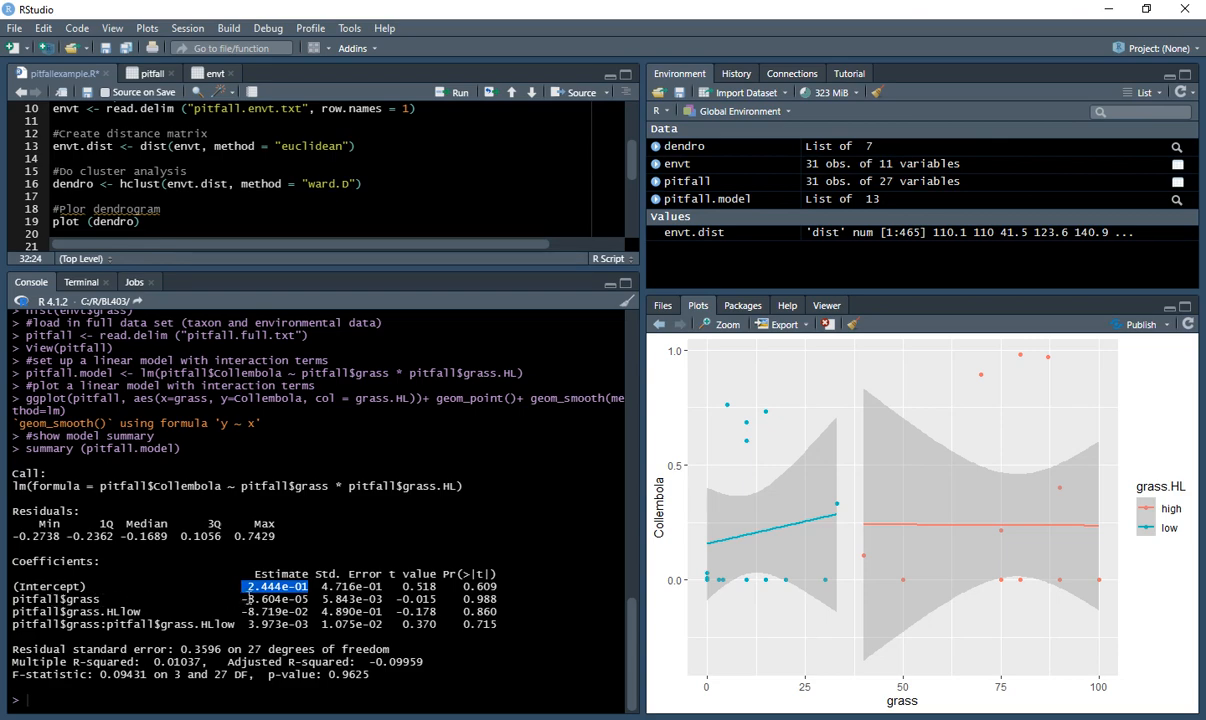
pyautogui.moveTo(308, 599); pyautogui.dragTo(242, 599)
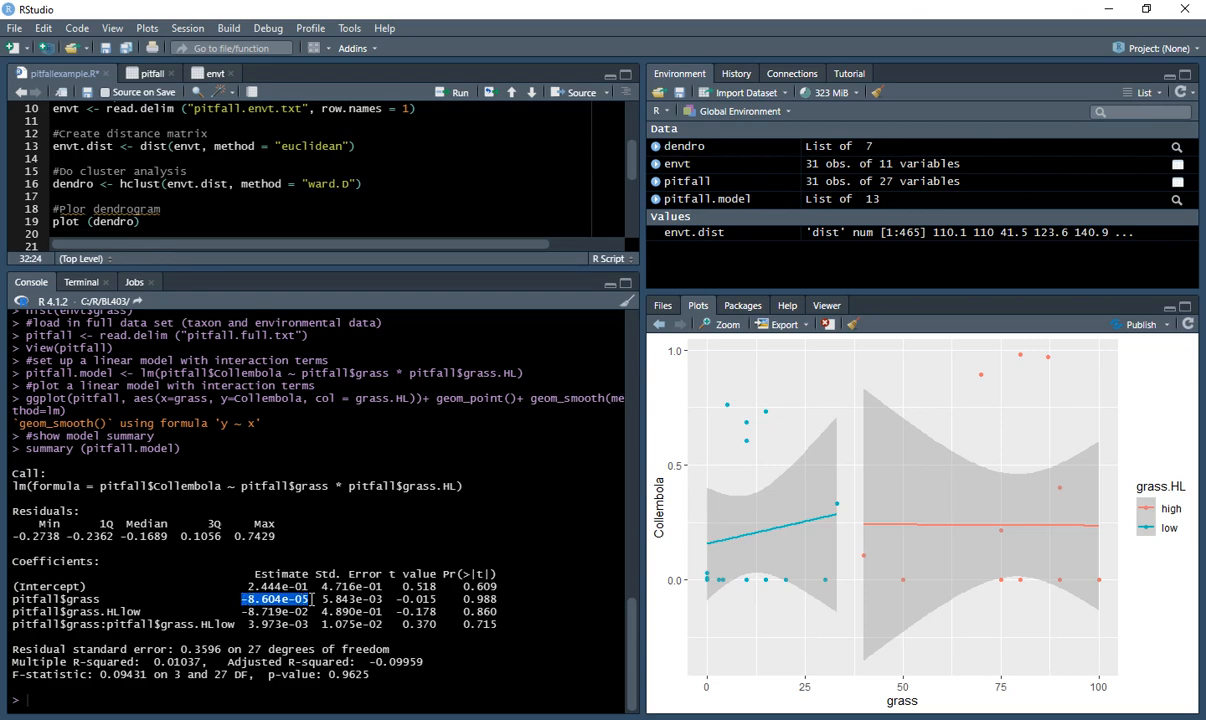
pyautogui.moveTo(498, 599); pyautogui.dragTo(464, 600)
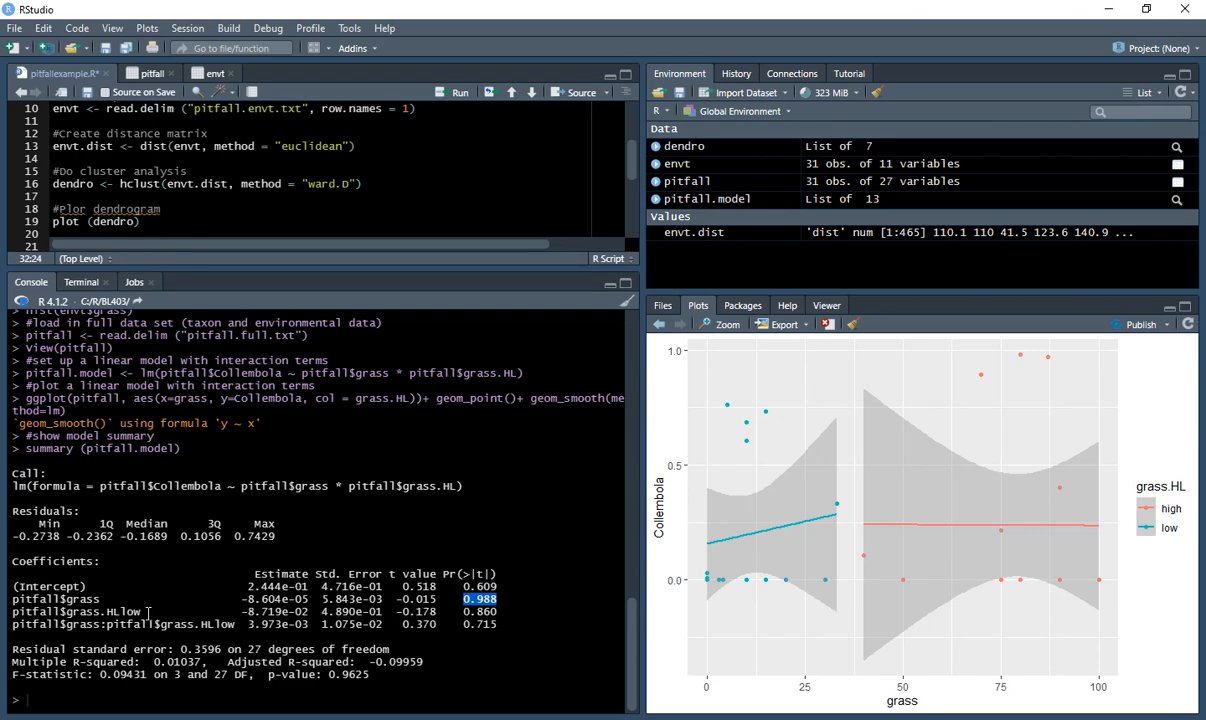
pyautogui.moveTo(146, 610); pyautogui.dragTo(9, 612)
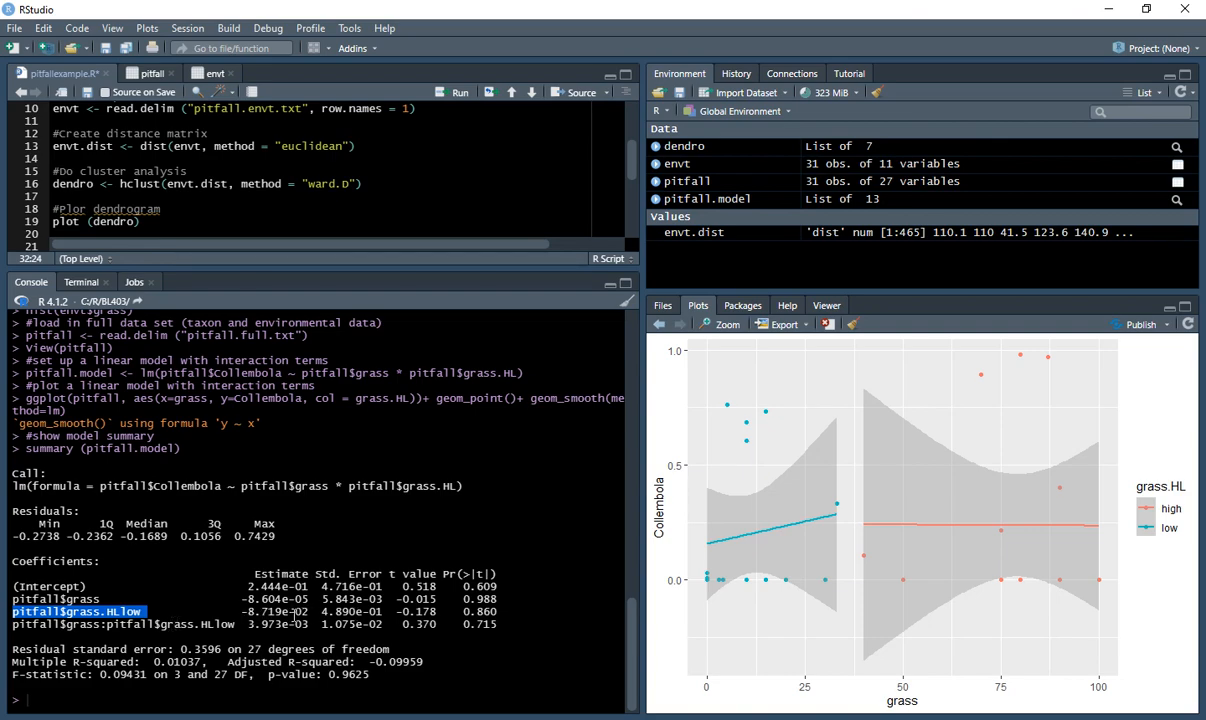
pyautogui.moveTo(308, 612); pyautogui.dragTo(243, 613)
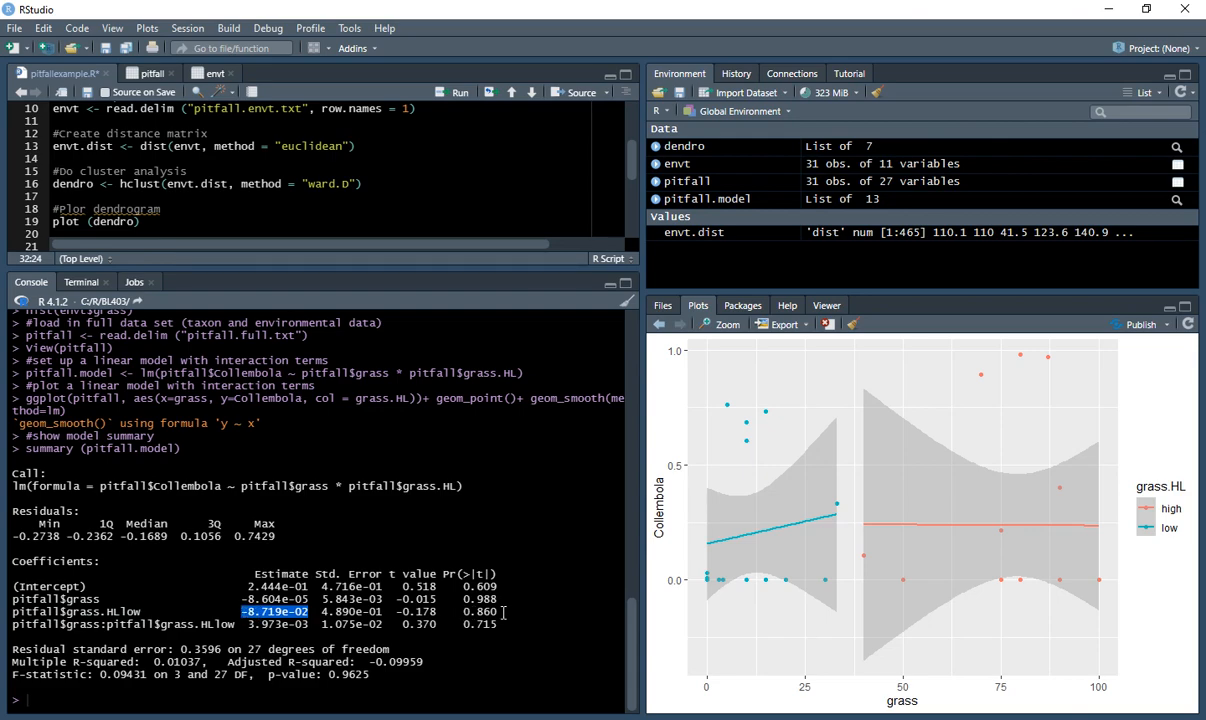
pyautogui.moveTo(497, 612); pyautogui.dragTo(463, 616)
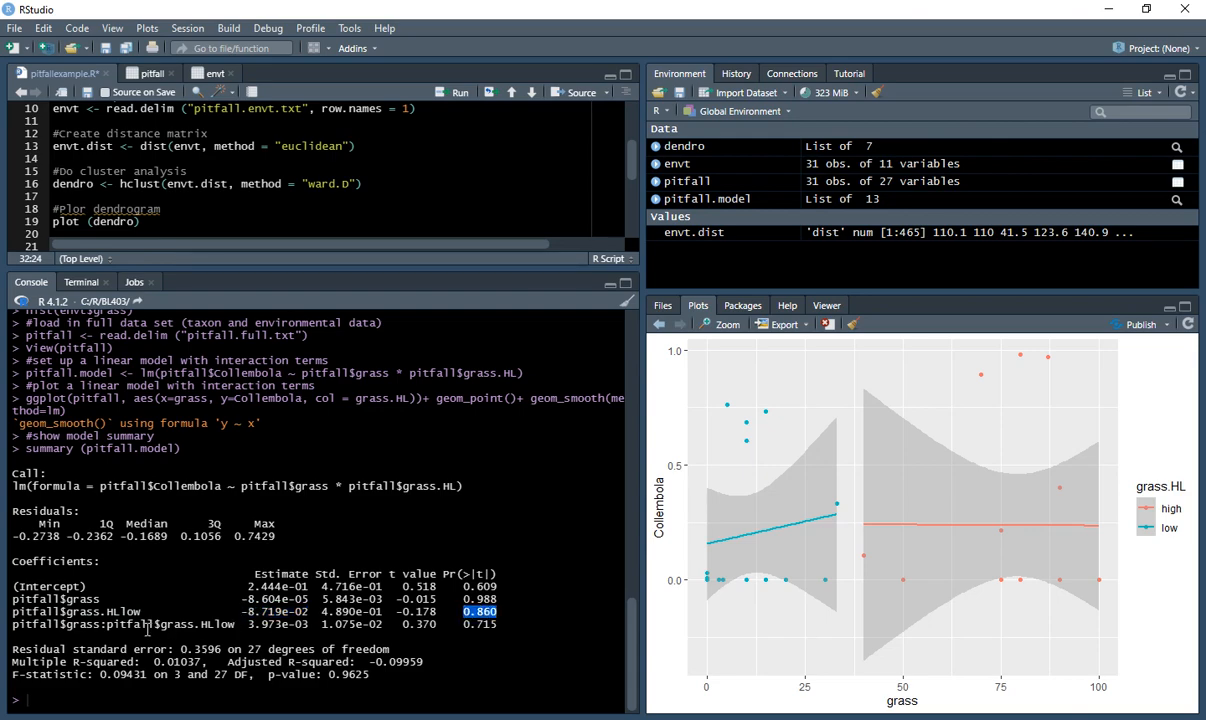
pyautogui.moveTo(308, 625); pyautogui.dragTo(245, 625)
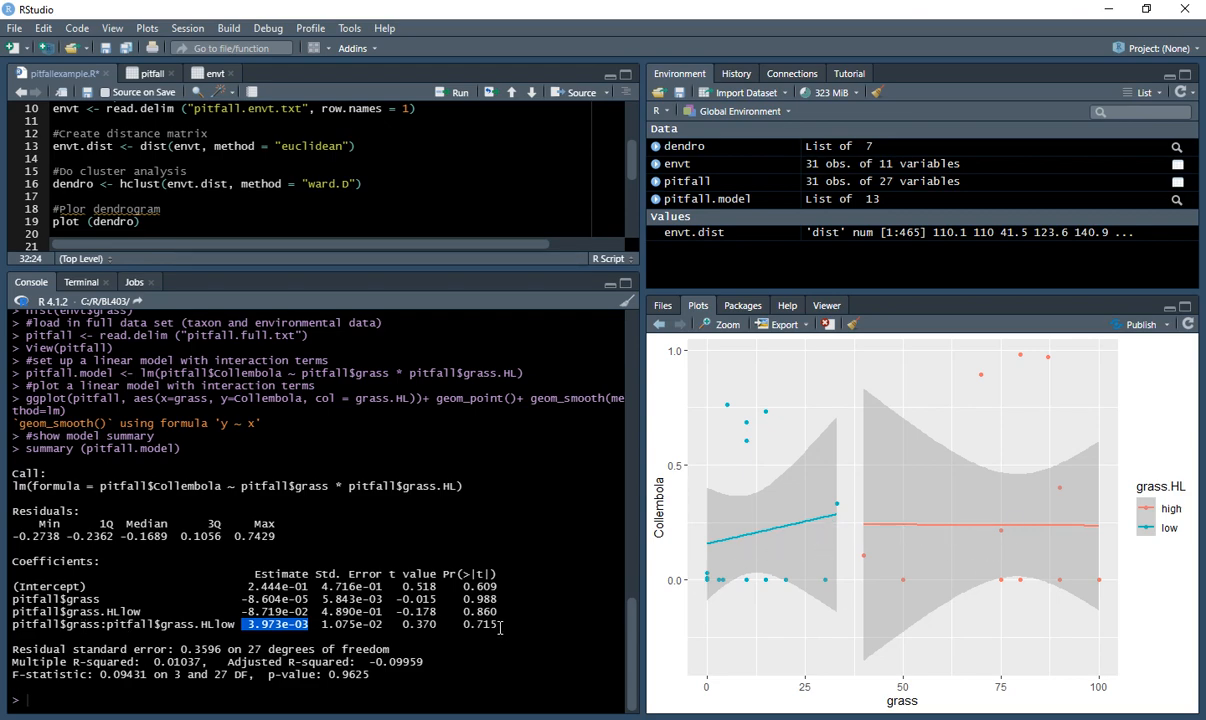
pyautogui.moveTo(499, 626); pyautogui.dragTo(464, 628)
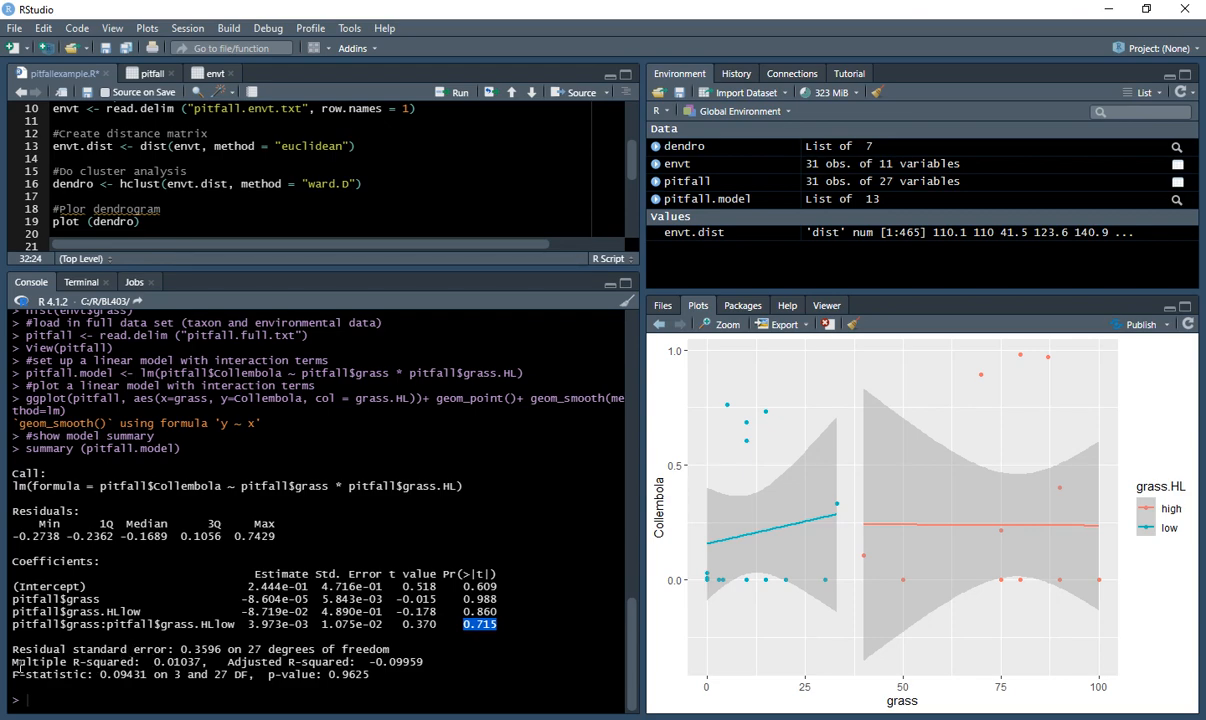
pyautogui.moveTo(200, 662); pyautogui.dragTo(153, 662)
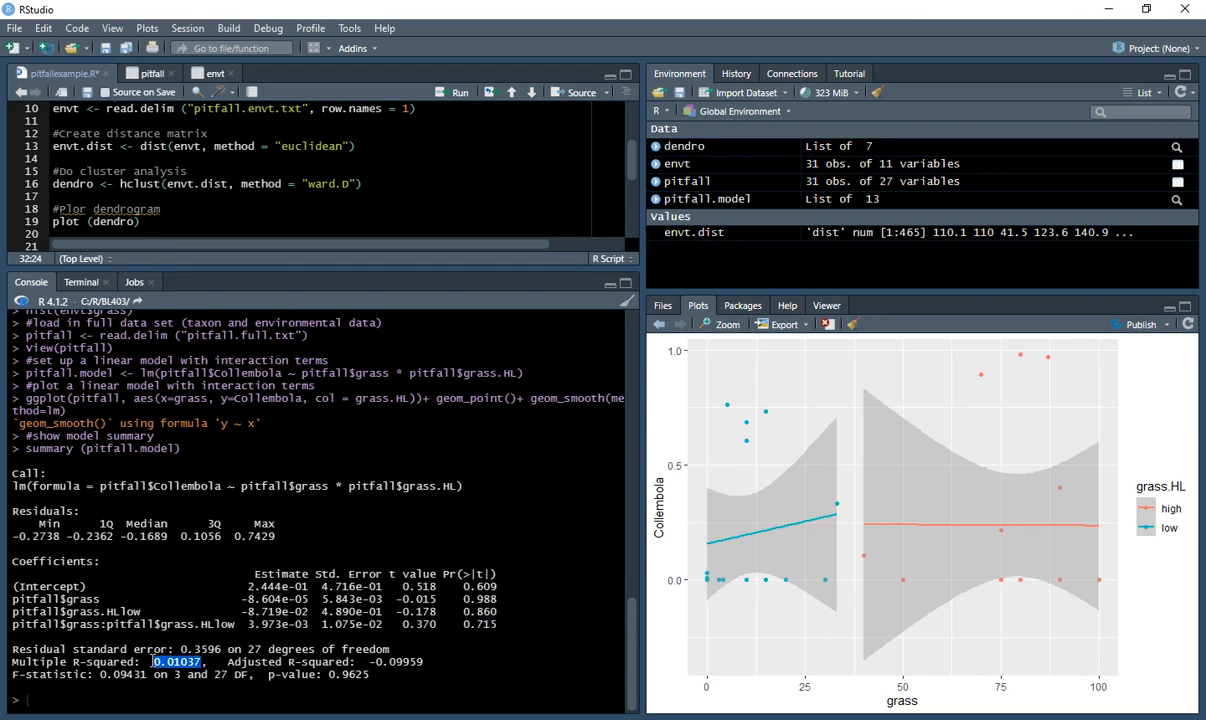